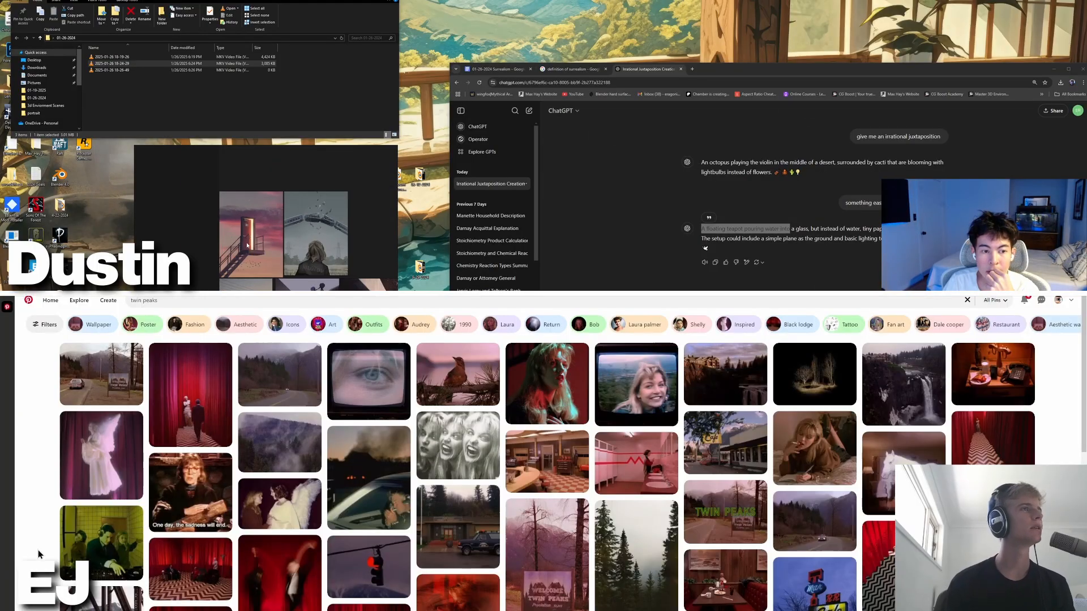
- Search Pinterest for "surealism" and browse through the resulting images
key("Return")
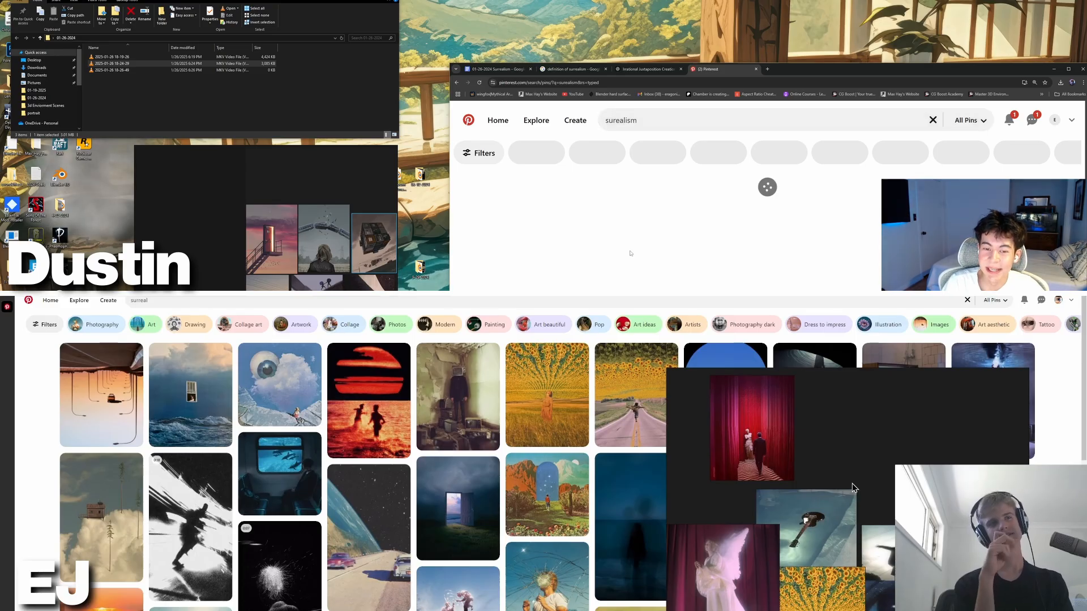
scroll(712, 232, "down", 5)
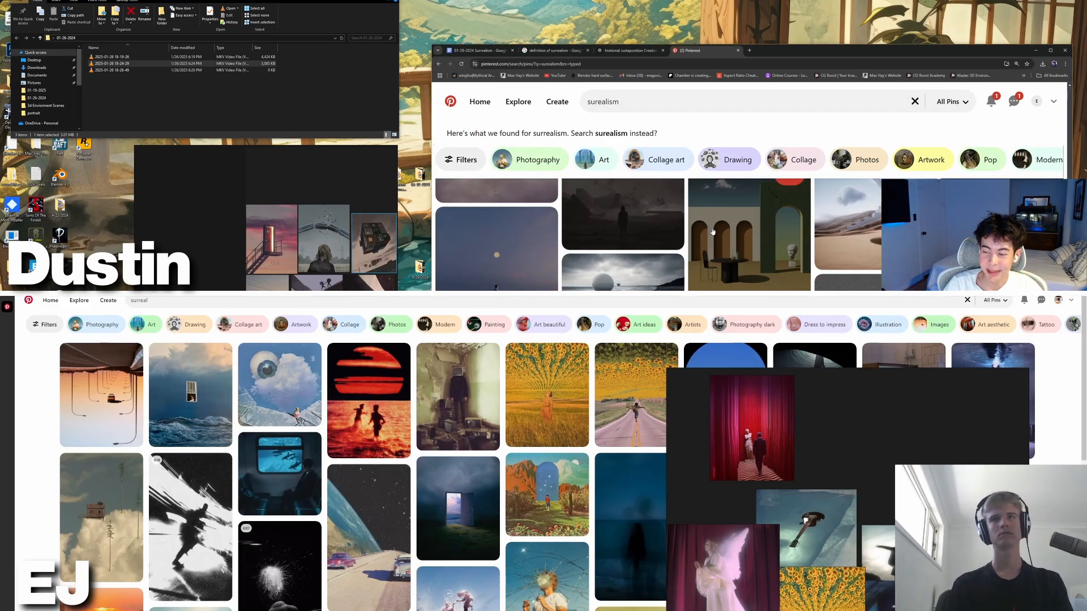
scroll(712, 231, "down", 5)
- Switch to the PureRef board and move the green eye image away from the other reference pictures
key("alt+Tab")
key("alt+Tab")
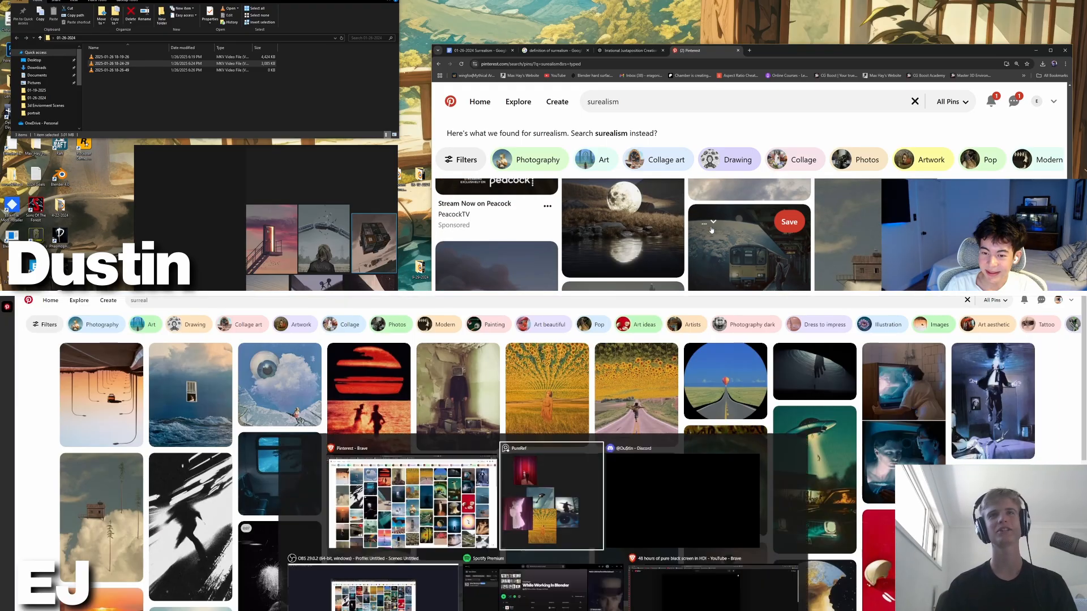
scroll(711, 230, "down", 5)
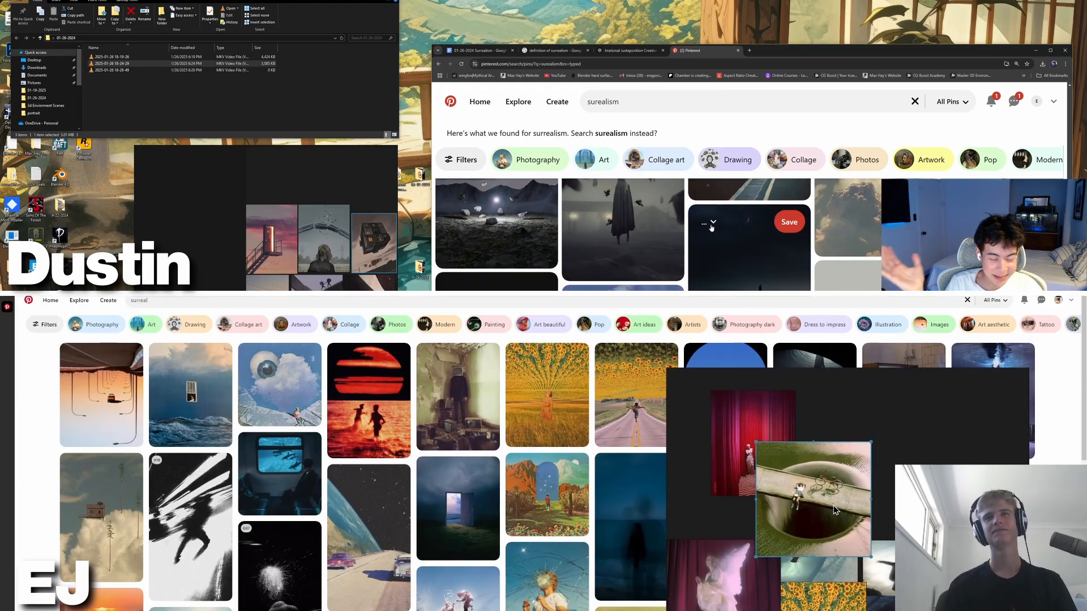
left_click_drag(818, 495, 1013, 515)
scroll(712, 227, "down", 12)
scroll(786, 589, "up", 3)
middle_click_drag(786, 588, 846, 544)
scroll(763, 229, "down", 10)
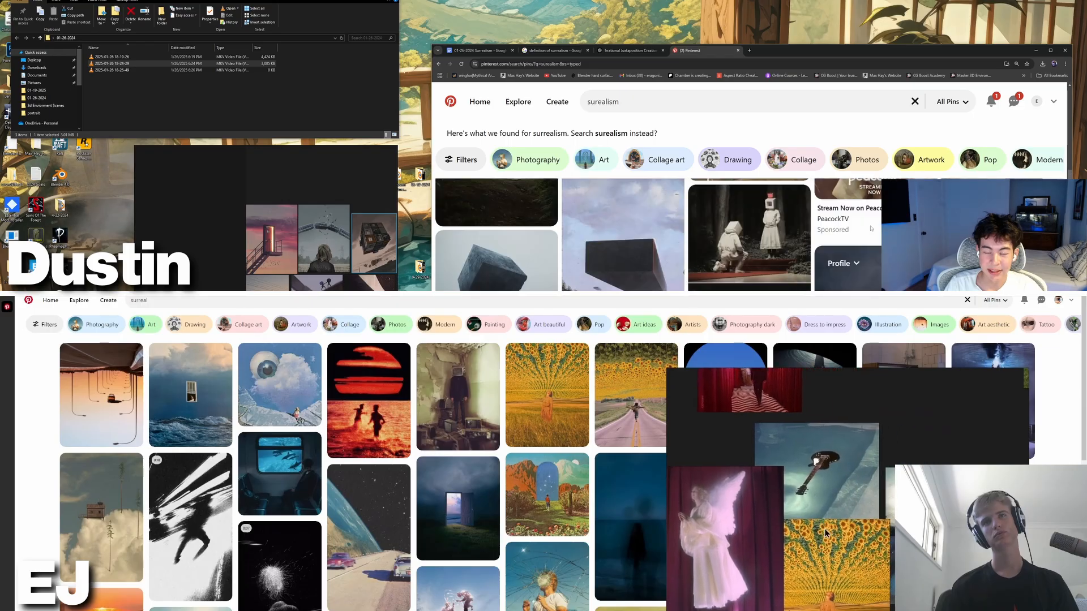
- Search Pinterest for "melon collie"
left_click(231, 299)
scroll(763, 229, "down", 5)
double_click(232, 299)
type("me")
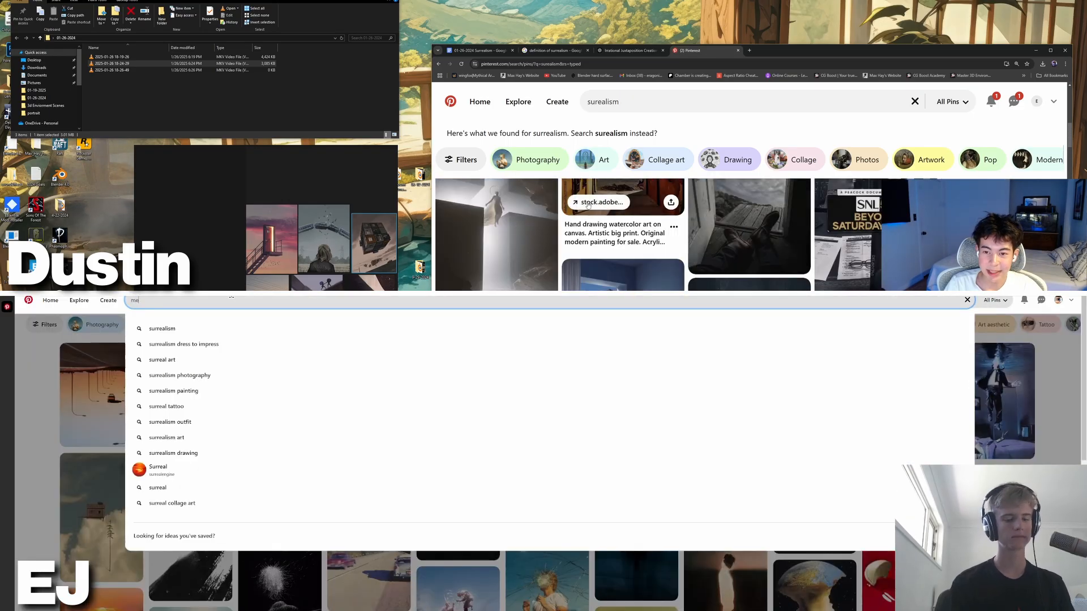
scroll(588, 206, "down", 8)
type("lon collie")
key("Return")
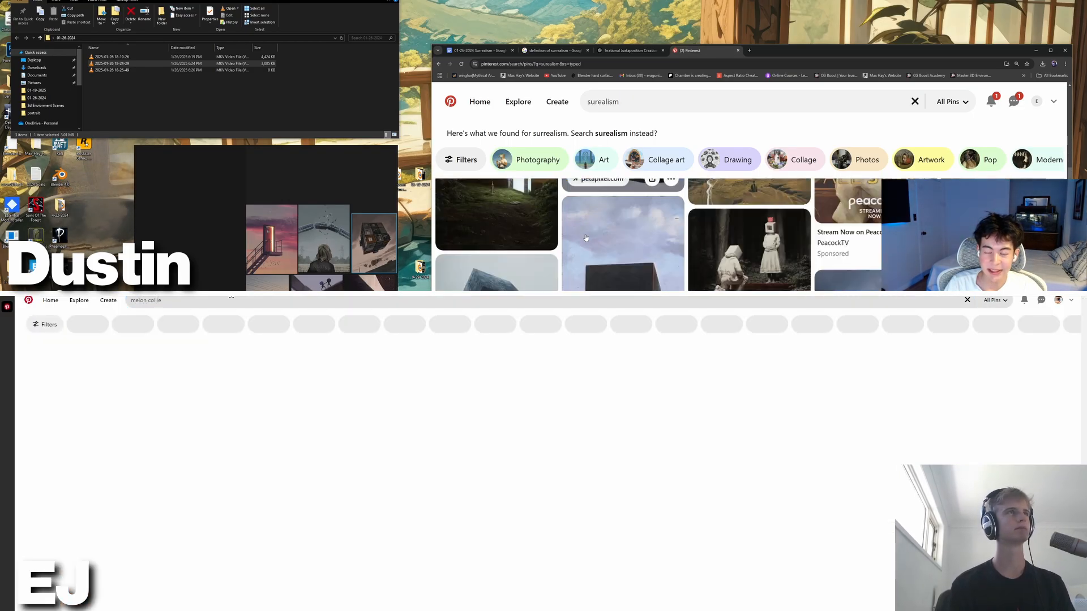
scroll(586, 238, "down", 10)
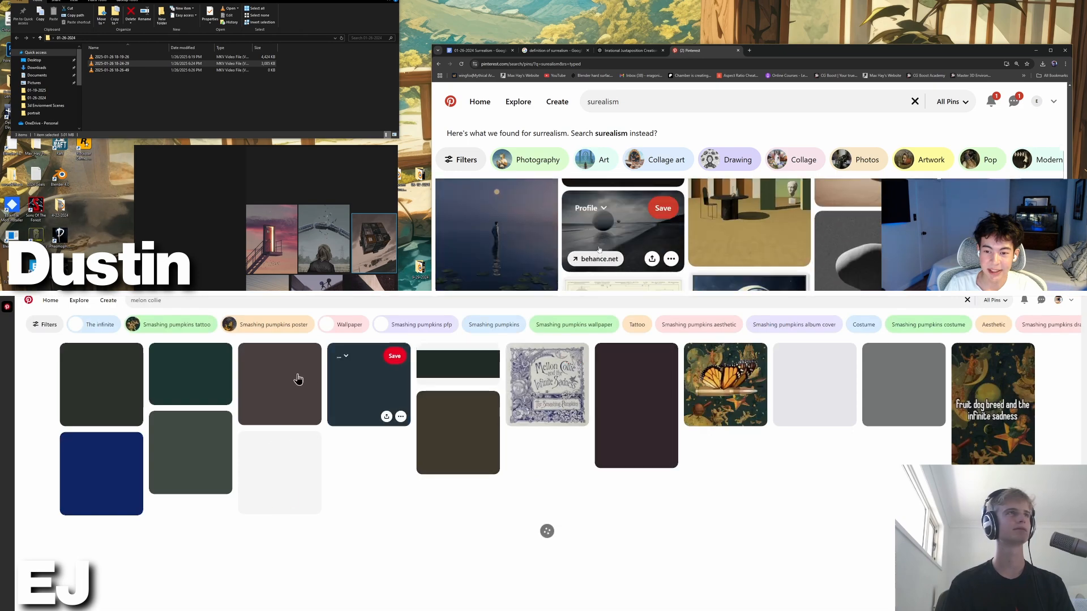
- Open a Mellon Collie and the Infinite Sadness cover pin and add the cover image to the reference board
scroll(598, 246, "down", 10)
left_click(288, 388)
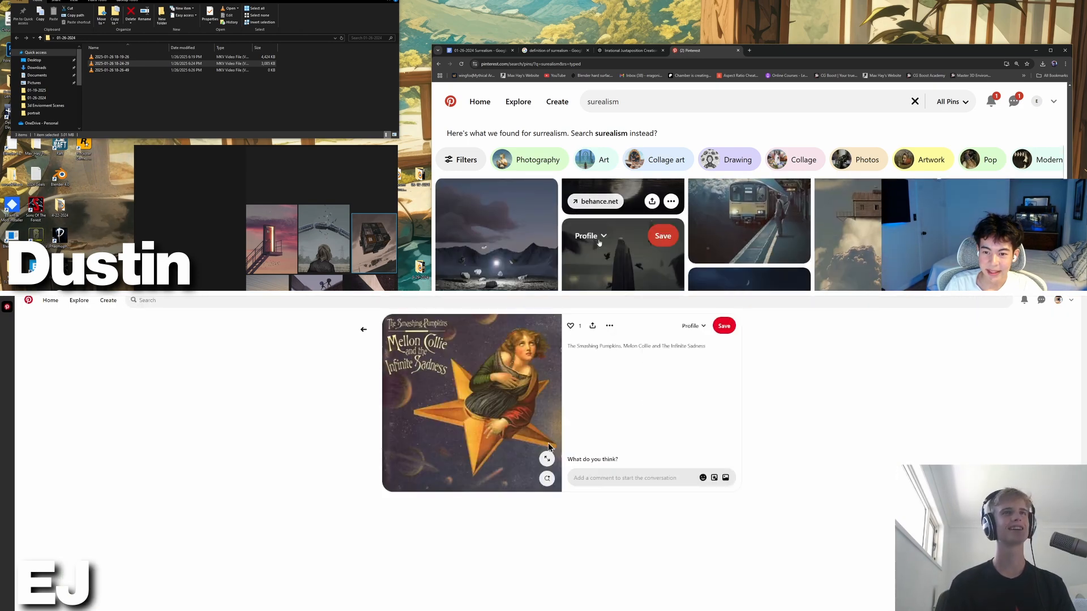
scroll(598, 243, "down", 10)
left_click(337, 440)
left_click_drag(396, 384, 803, 564)
scroll(603, 249, "down", 3)
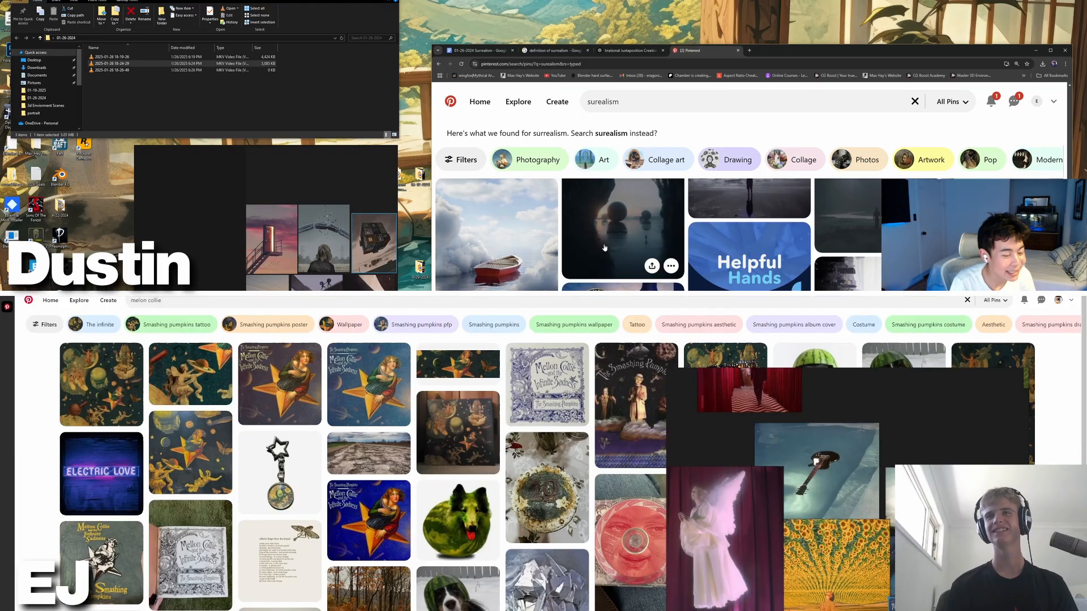
scroll(962, 606, "up", 6)
scroll(909, 601, "down", 6)
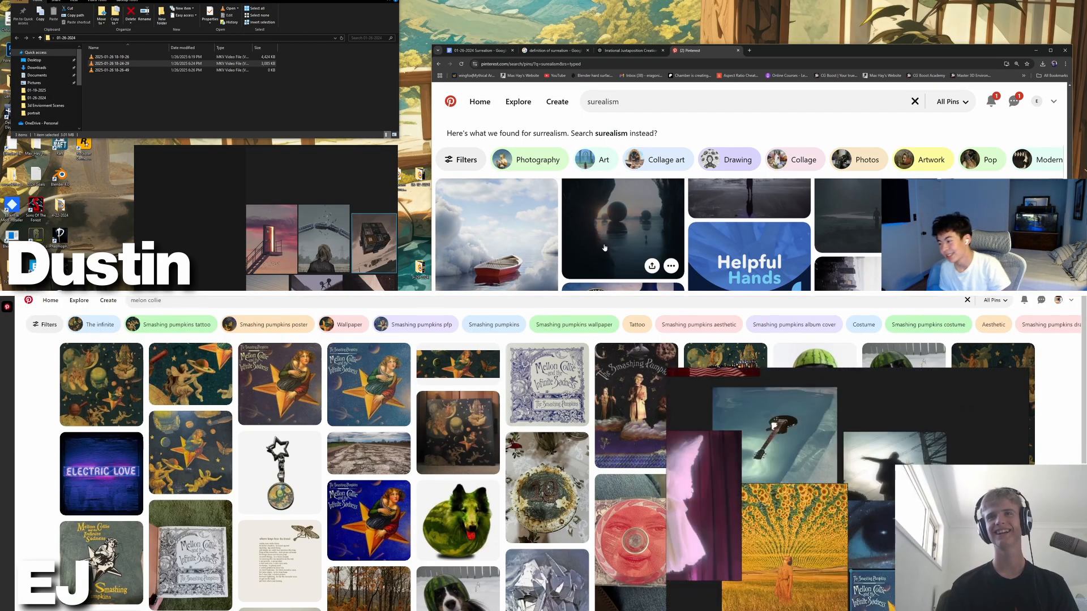
- Return to Pinterest and search for "surrealist guitar"
left_click(501, 384)
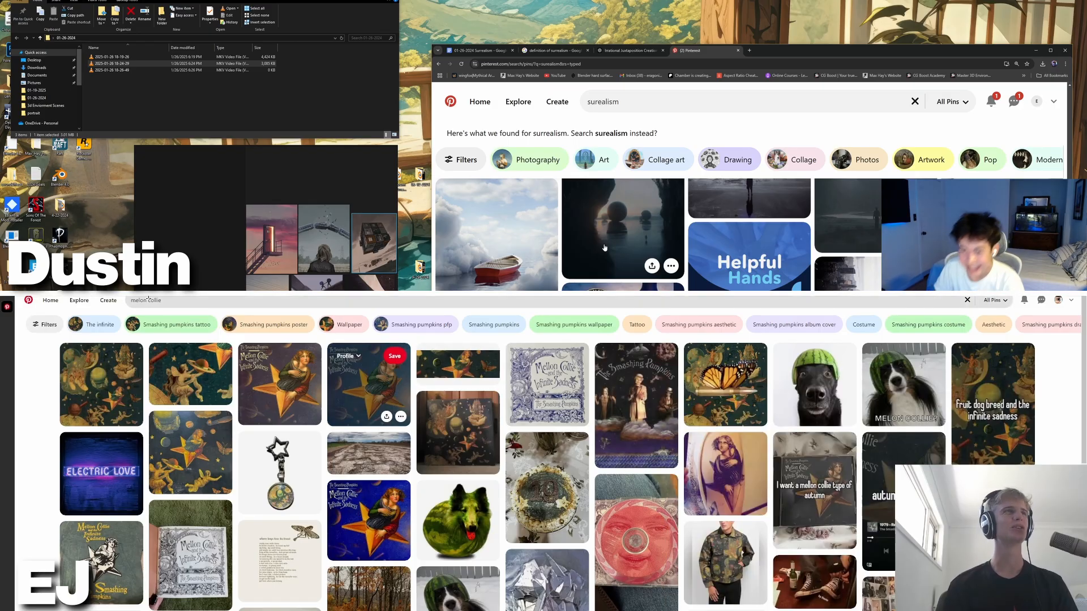
left_click(272, 300)
type("surrealis")
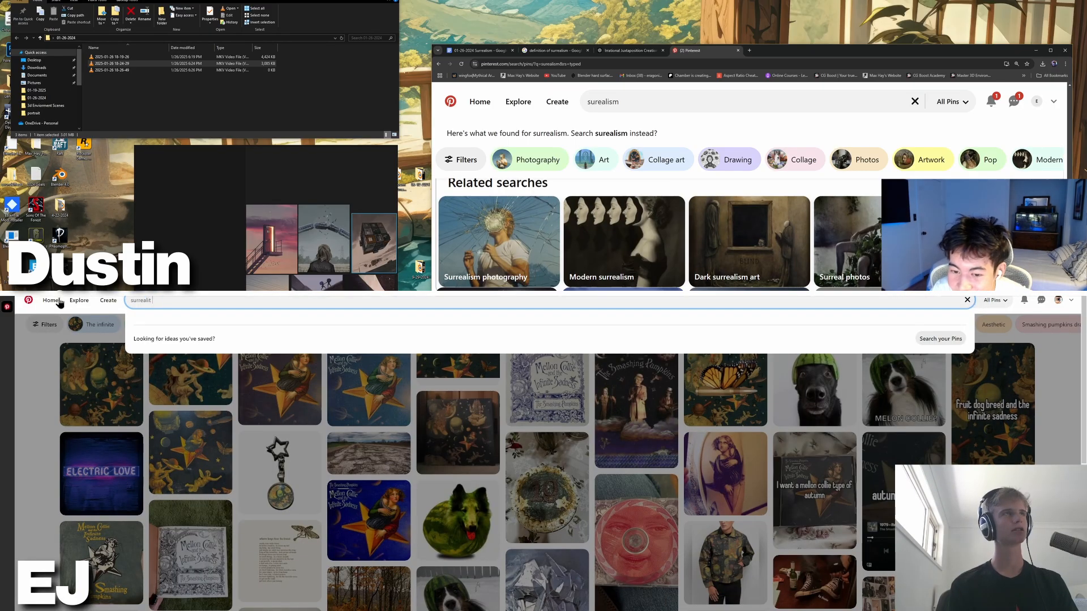
scroll(822, 276, "down", 3)
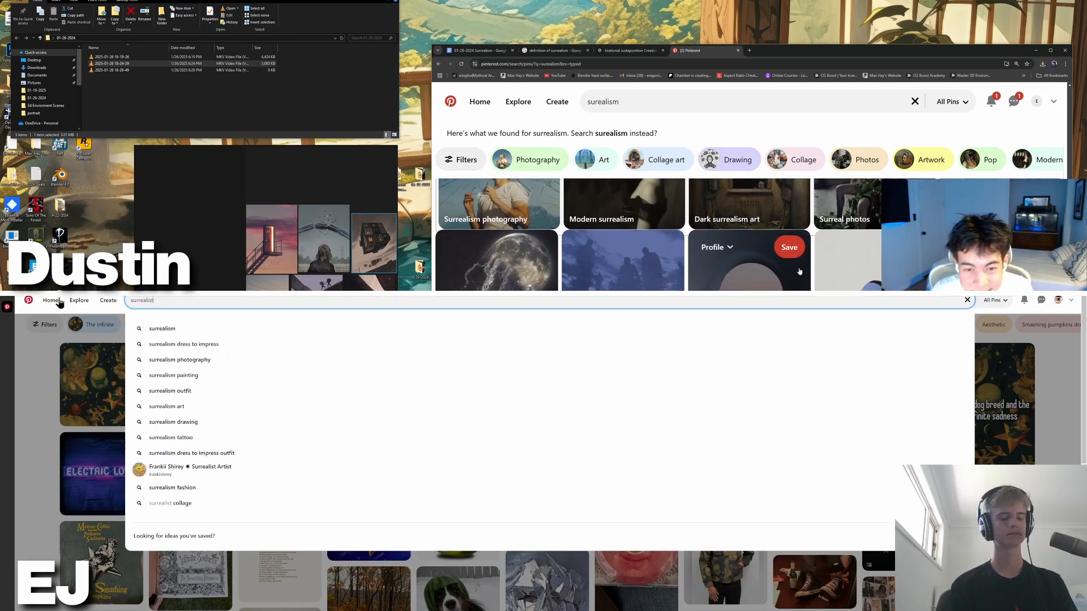
type("t guitar")
key("Return")
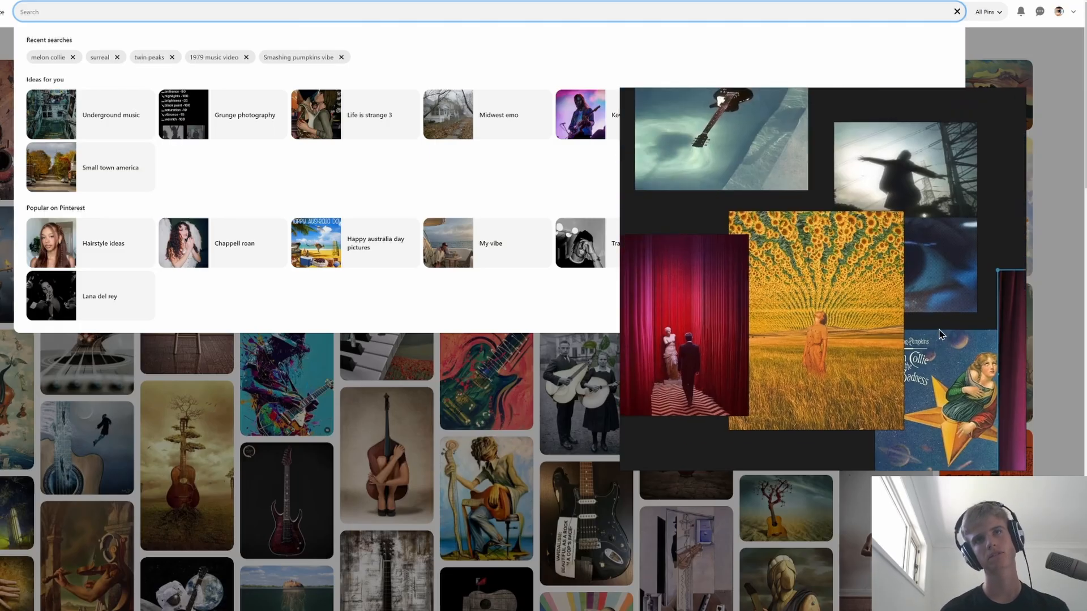
- Draw strokes over the striped floor and curtains of the red-room image on the reference board
right_click(856, 375)
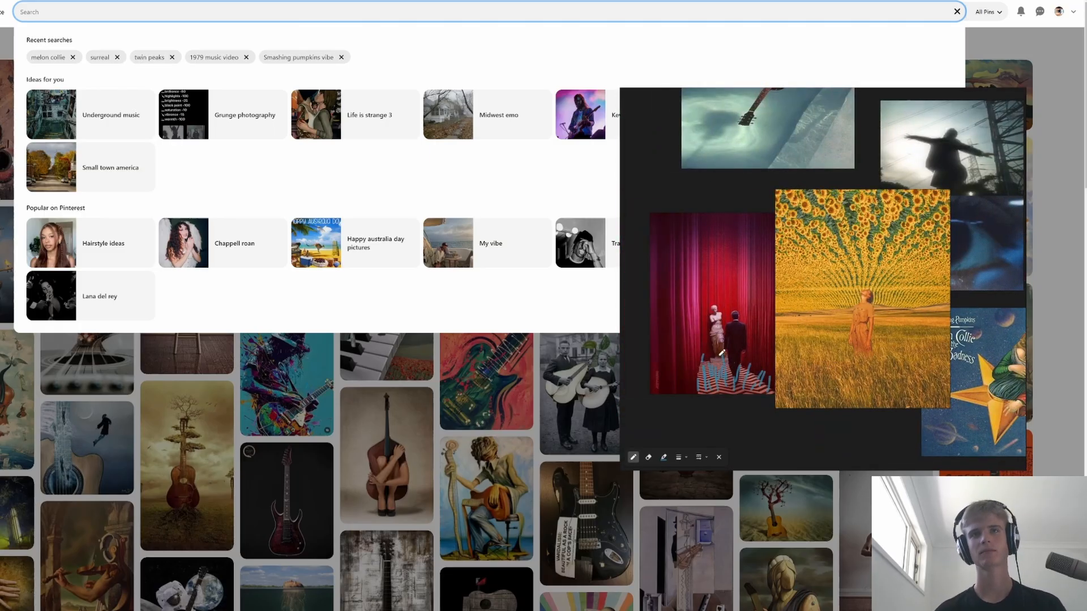
left_click_drag(721, 352, 704, 337)
middle_click_drag(703, 337, 672, 339)
left_click_drag(683, 285, 657, 272)
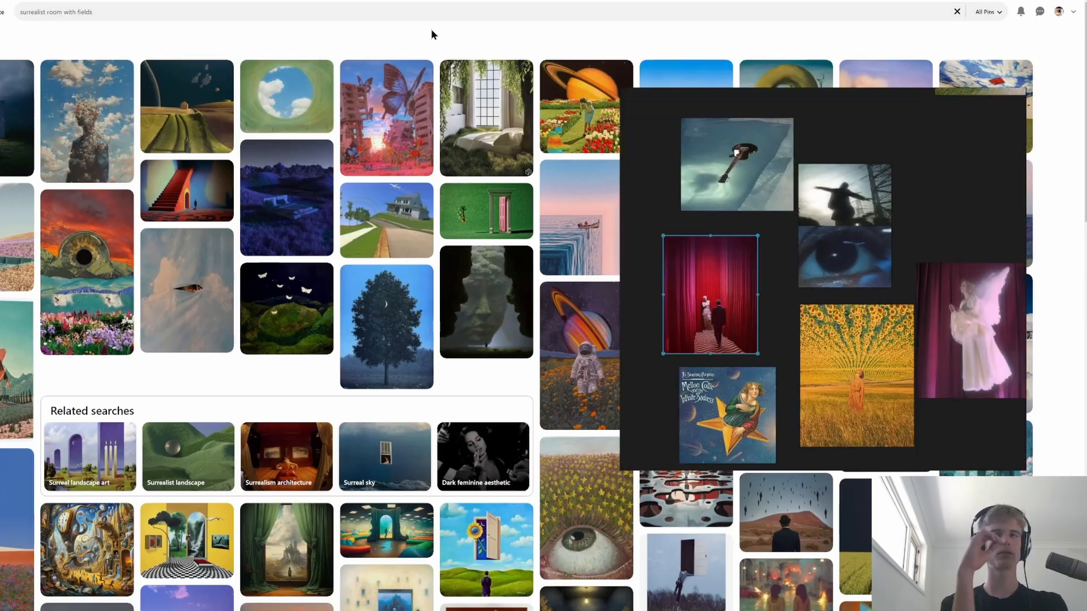
- Search Pinterest for "surrealist nostalgia" and review the collected images on the reference board
key("Return")
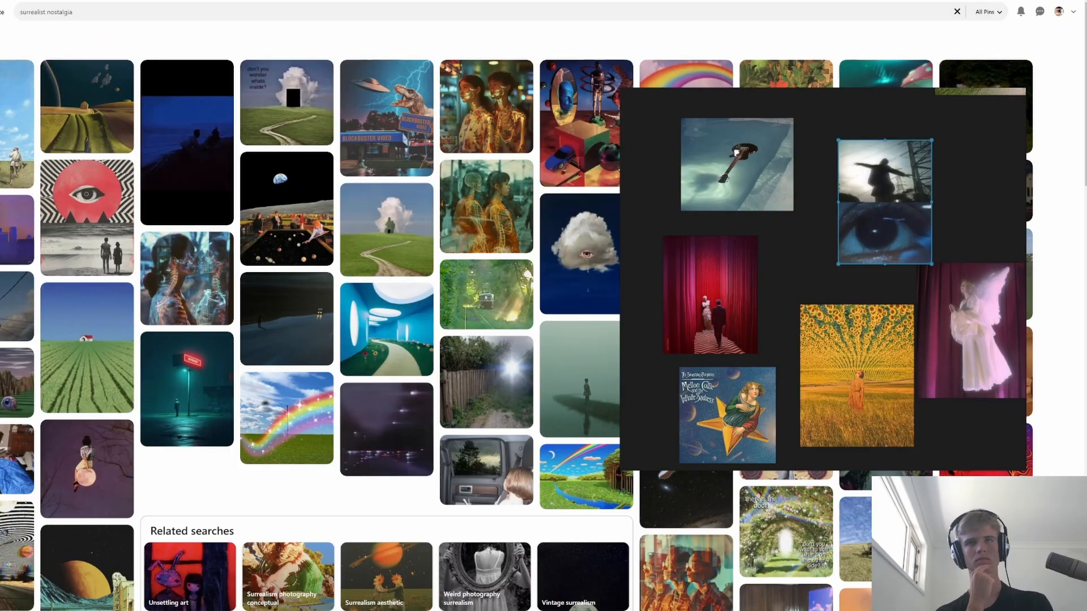
key("alt+Tab")
key("alt+Tab")
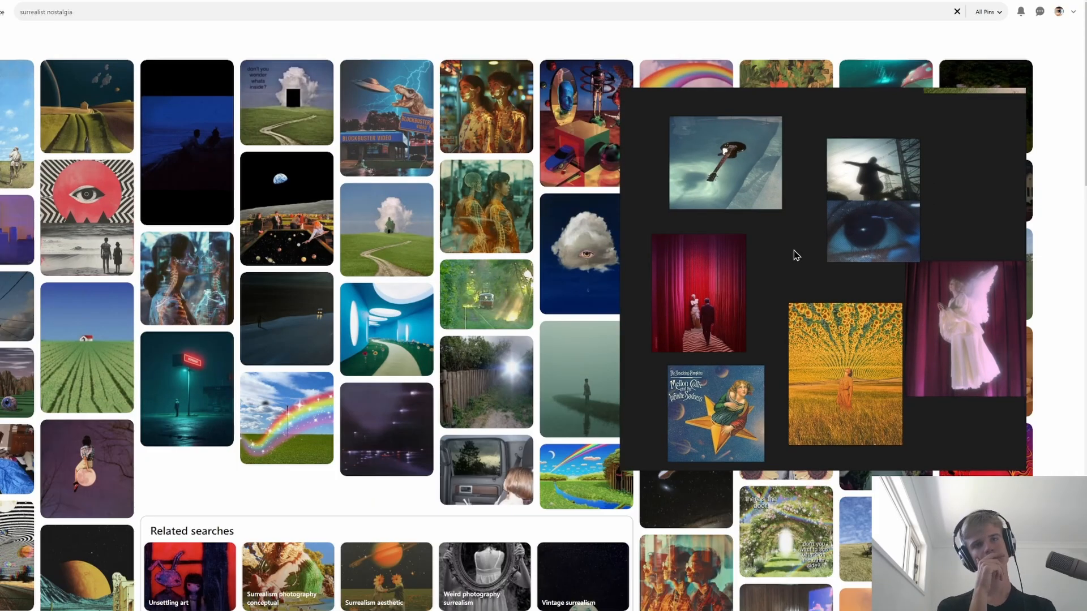
key("alt+Tab")
key("alt+Tab")
key("alt+Tab")
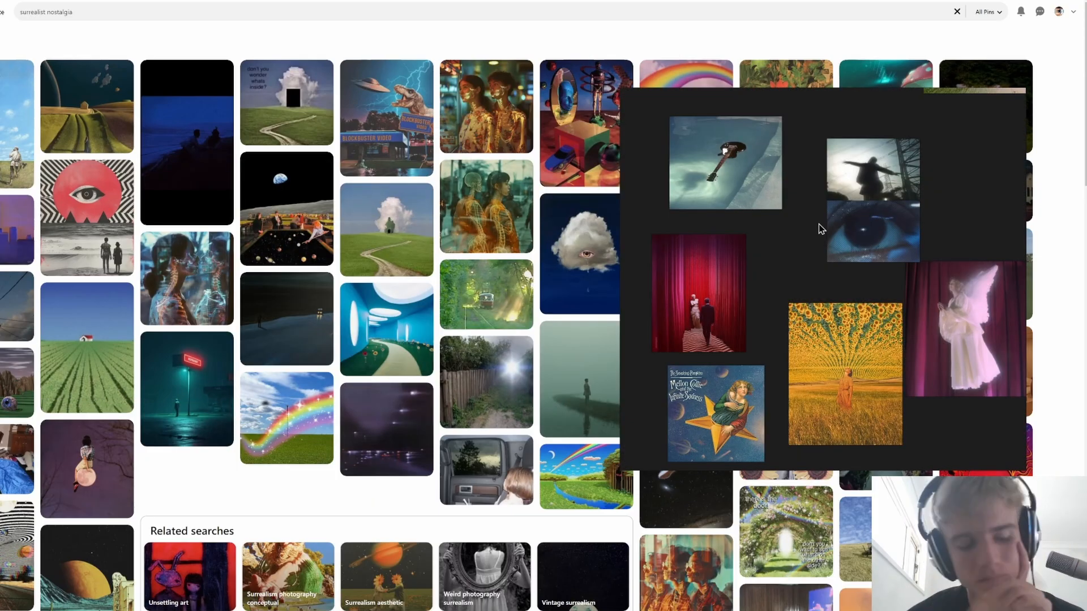
scroll(831, 237, "down", 2)
middle_click_drag(834, 240, 857, 233)
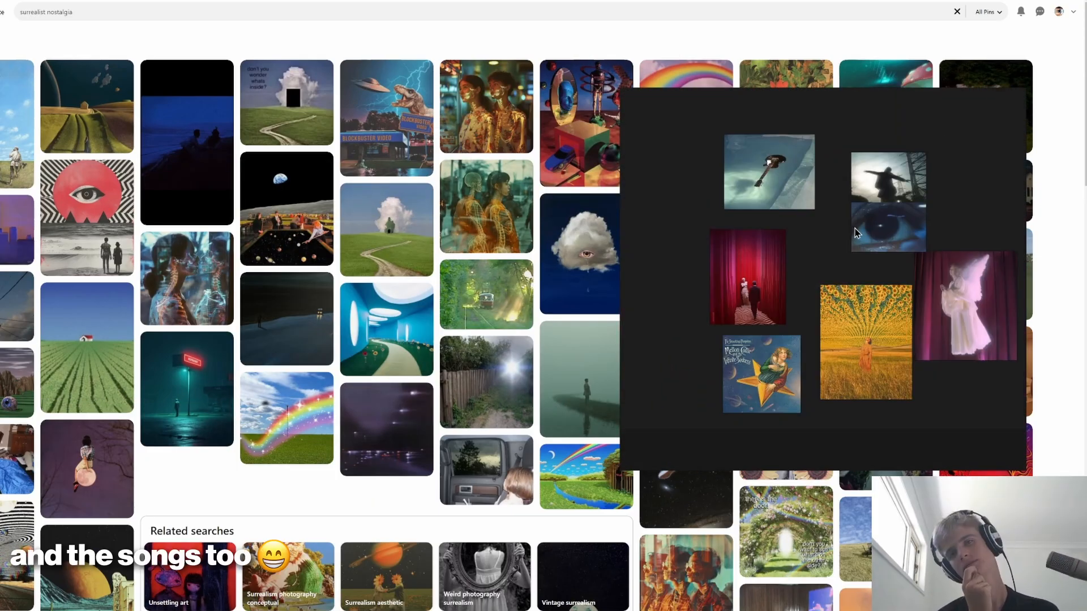
- Search Pinterest for "surrealism" and, with the reference board out of the way, for "angel crying"
key("Return")
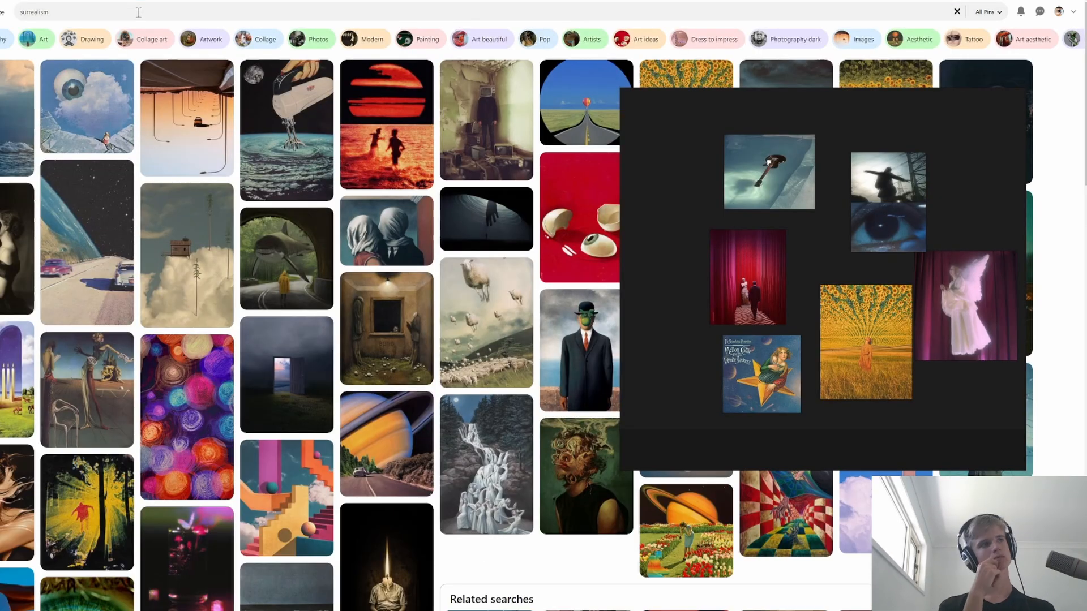
left_click(1000, 94)
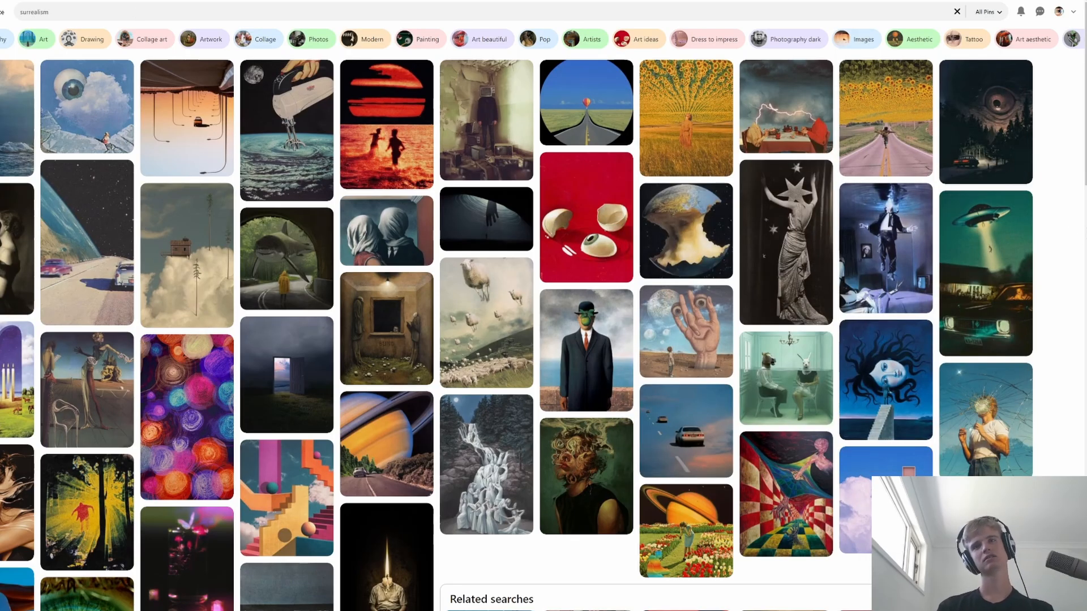
triple_click(245, 12)
type("angel crying")
key("Return")
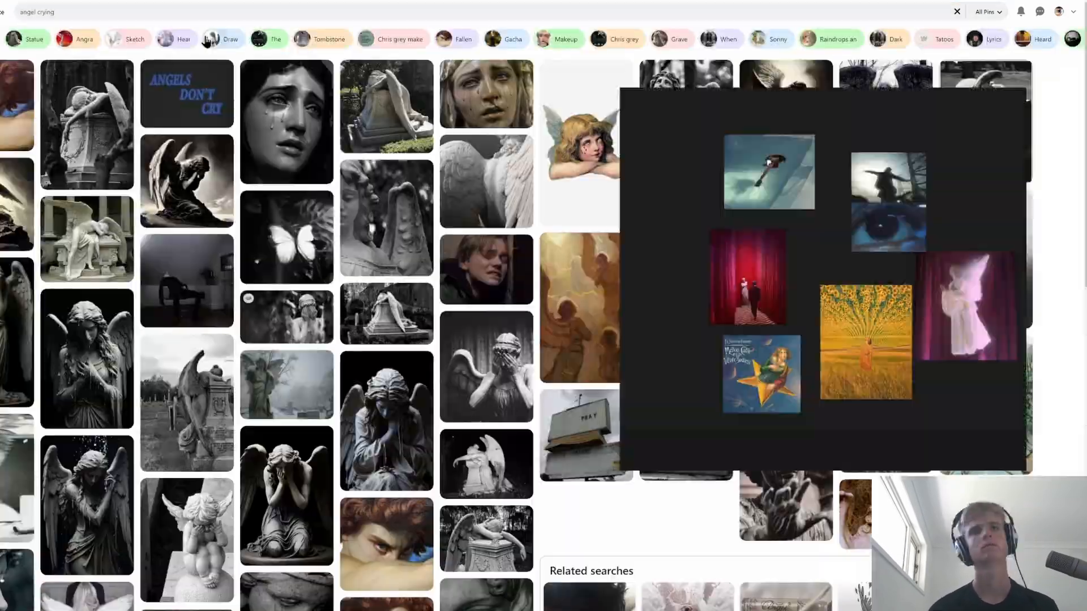
- Add the black-and-white crying face and the open window in the clouds collage to the reference board
left_click_drag(287, 121, 814, 237)
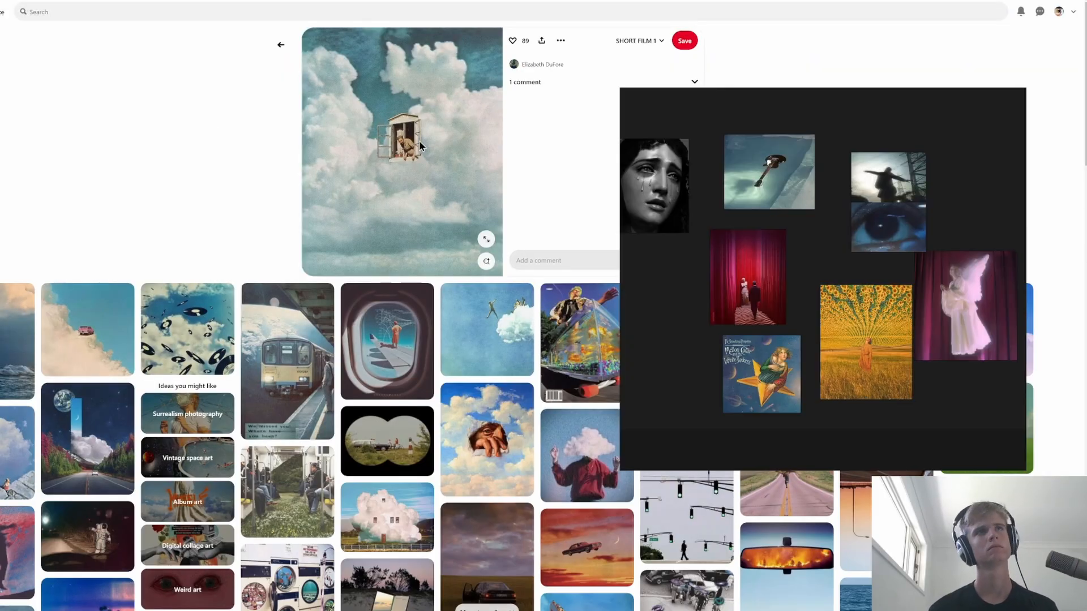
left_click_drag(420, 146, 761, 221)
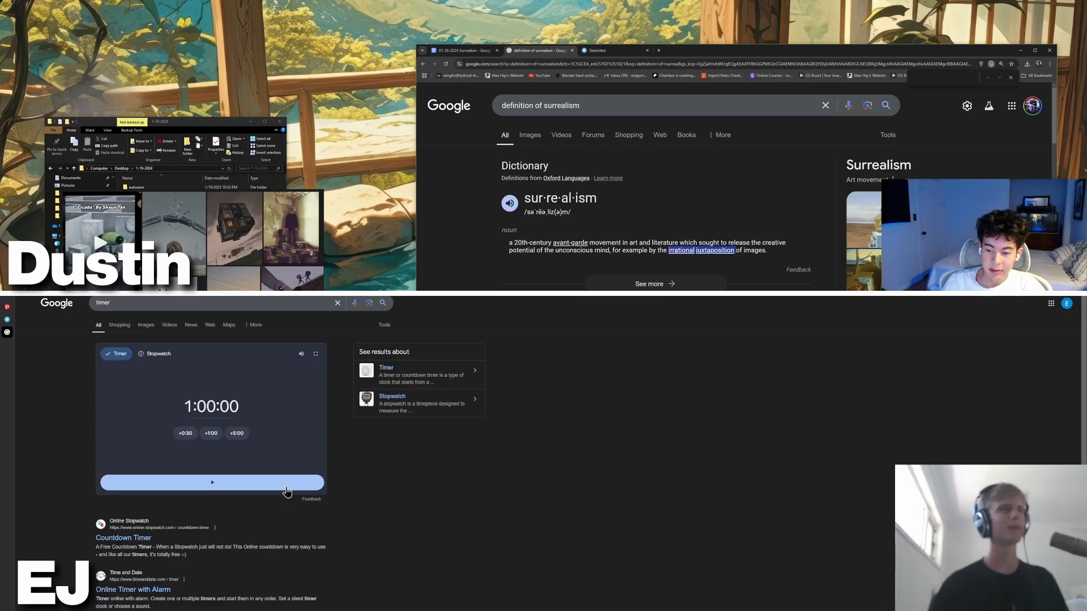
- Switch to Blender and start the 1:00:00 countdown timer
key("alt+Tab")
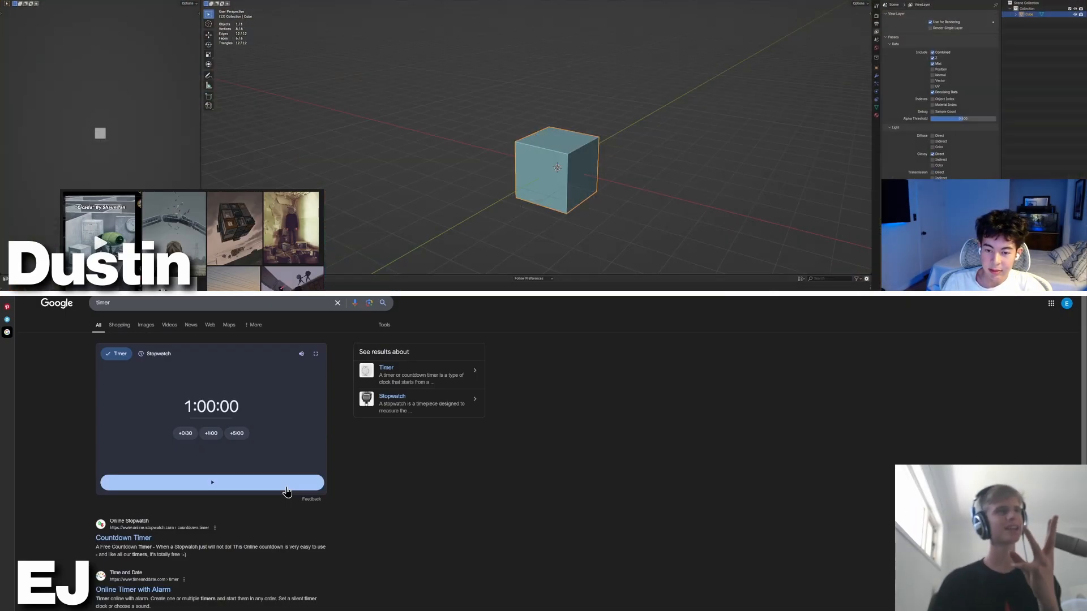
left_click(286, 487)
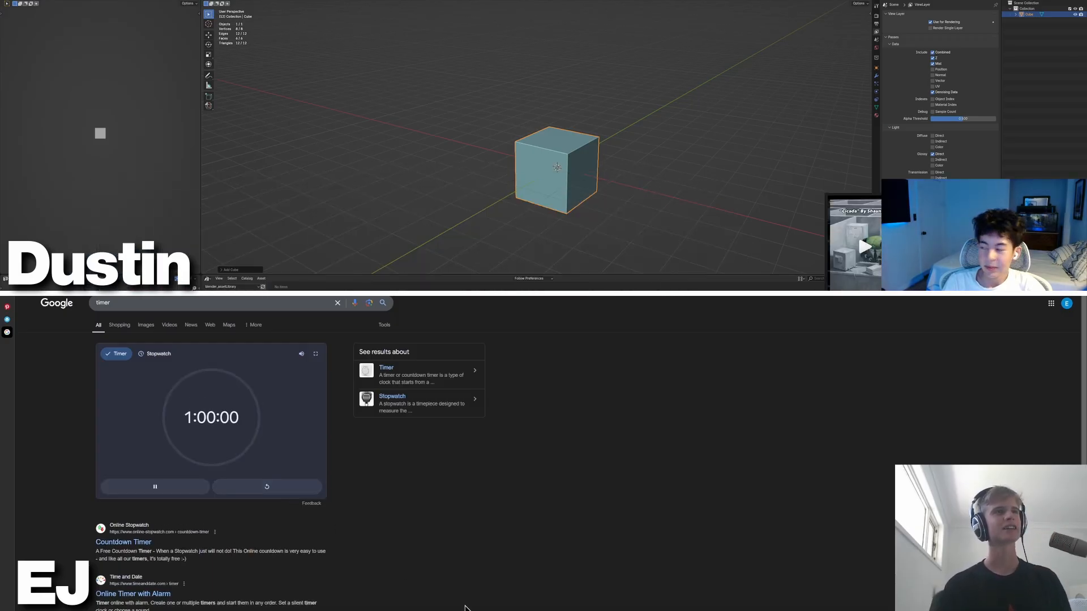
- Reposition the reference board clear of the Blender viewport's cube and start adding an object to the scene
right_click_drag(928, 255, 882, 126)
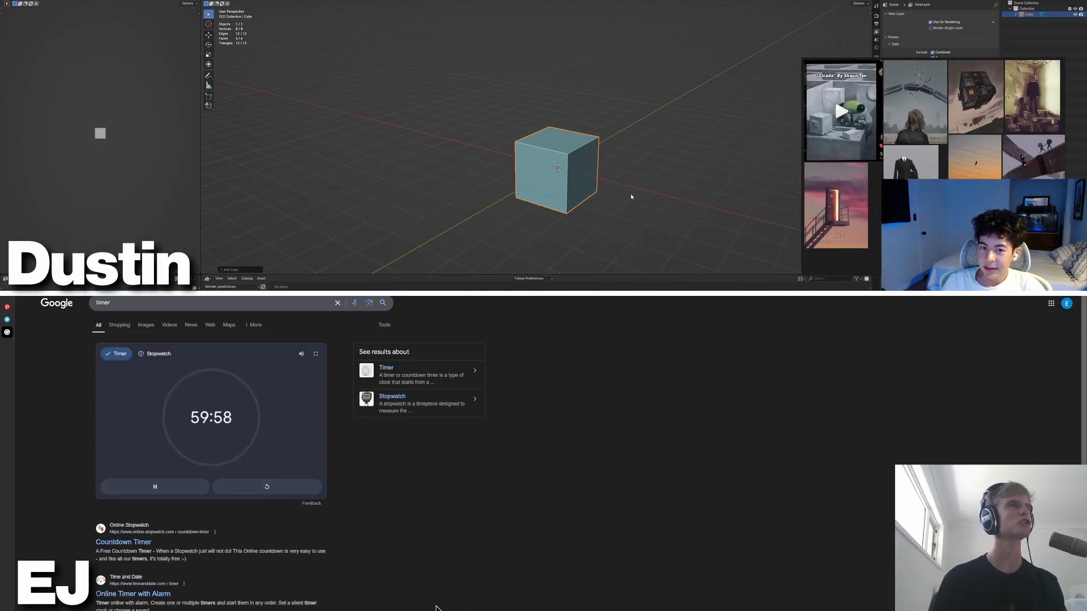
right_click_drag(861, 166, 872, 282)
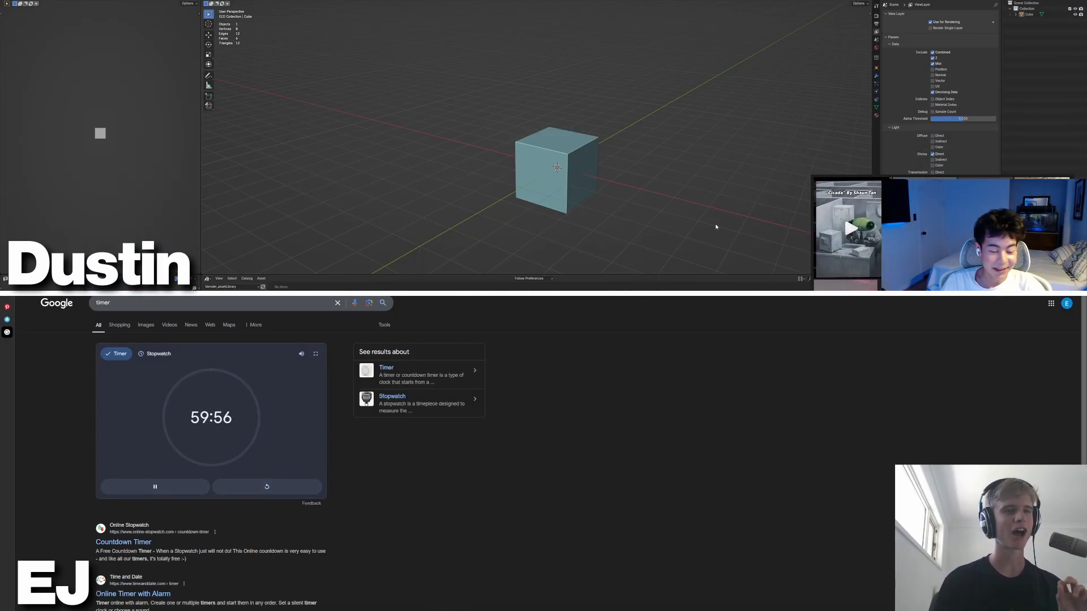
middle_click_drag(608, 237, 591, 194, "shift")
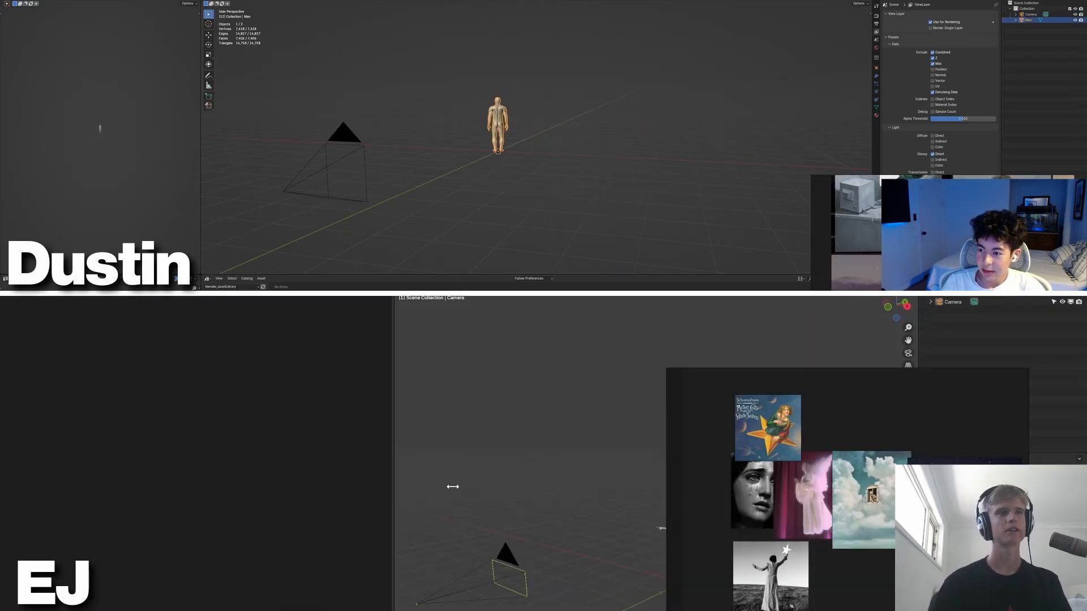
key("shift+a")
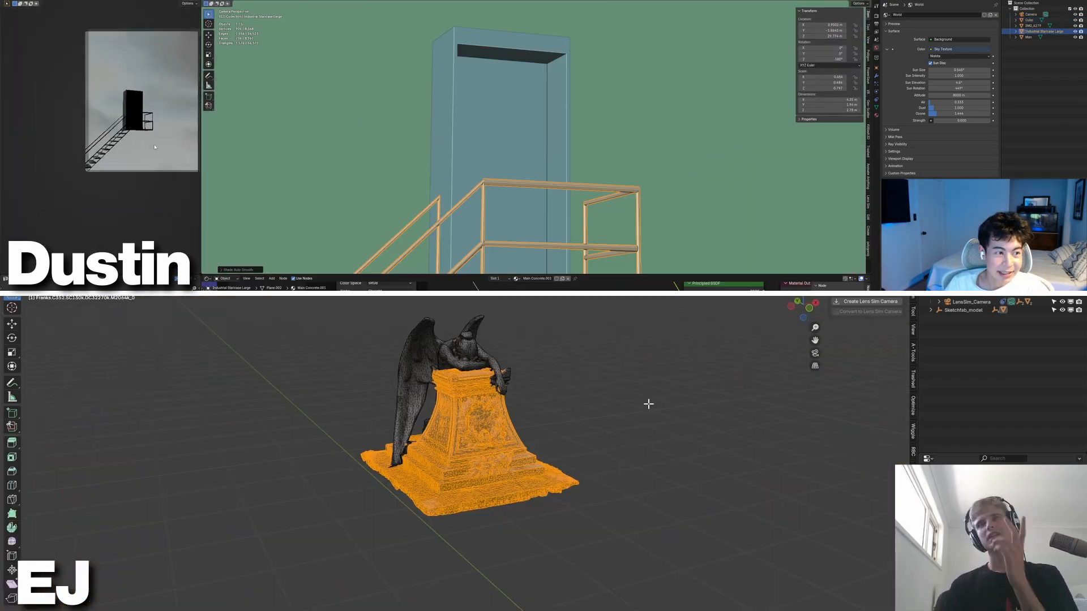
- Delete the surplus copy of the angel statue and select the remaining statue
scroll(153, 146, "up", 6)
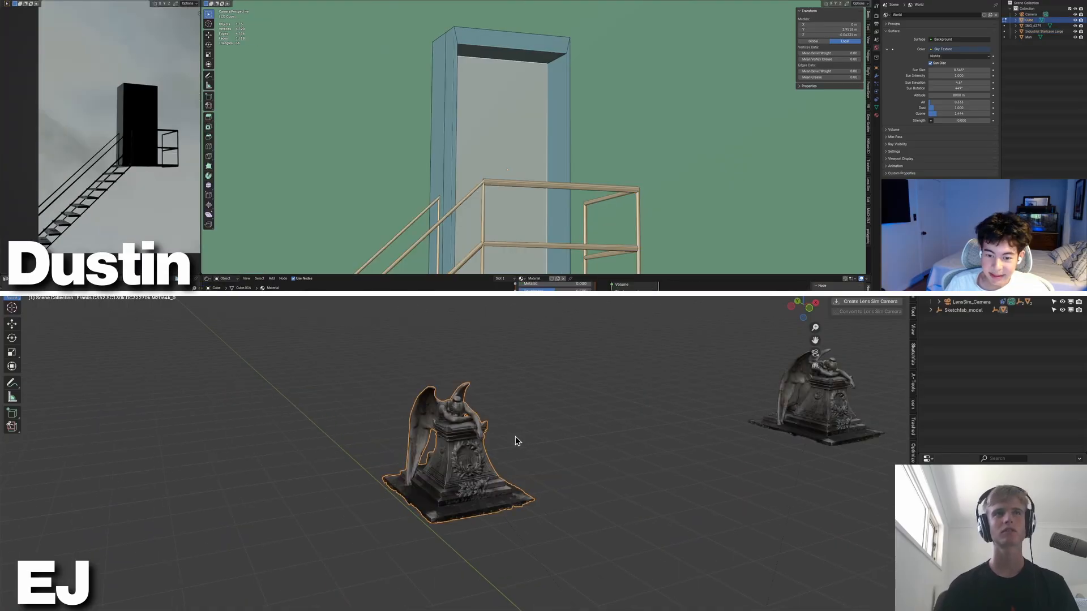
scroll(539, 438, "up", 4)
key("x")
middle_click_drag(487, 444, 388, 514)
left_click(521, 455)
- Add a second material slot with a new material to the door block, invert the face selection and assign the material to the frame
left_click(876, 115)
left_click(995, 15)
scroll(565, 512, "down", 3)
left_click(914, 55)
left_click(898, 49)
key("ctrl+i")
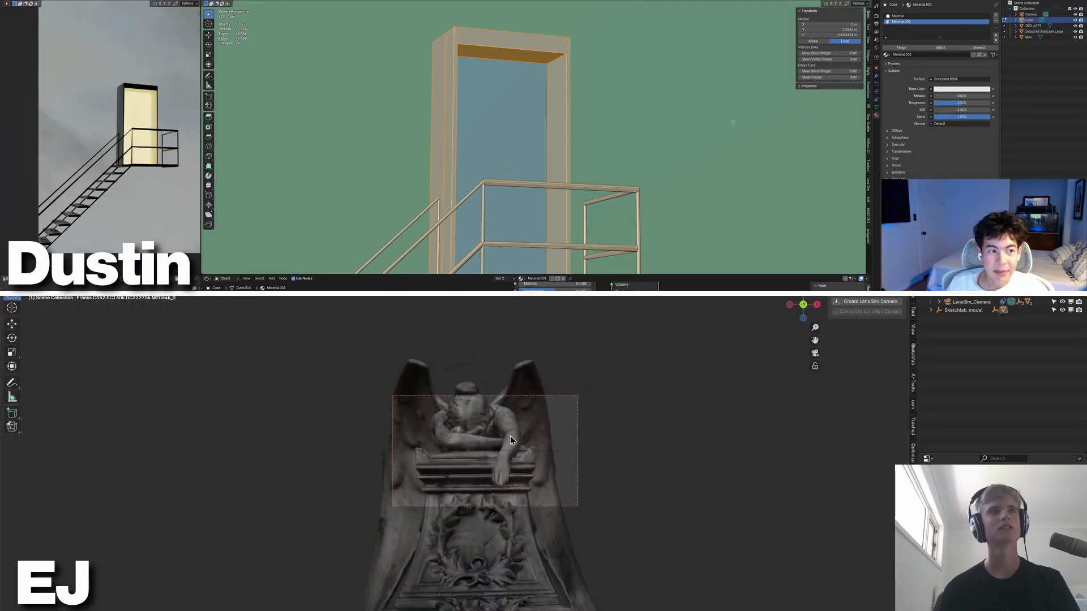
left_click(898, 49)
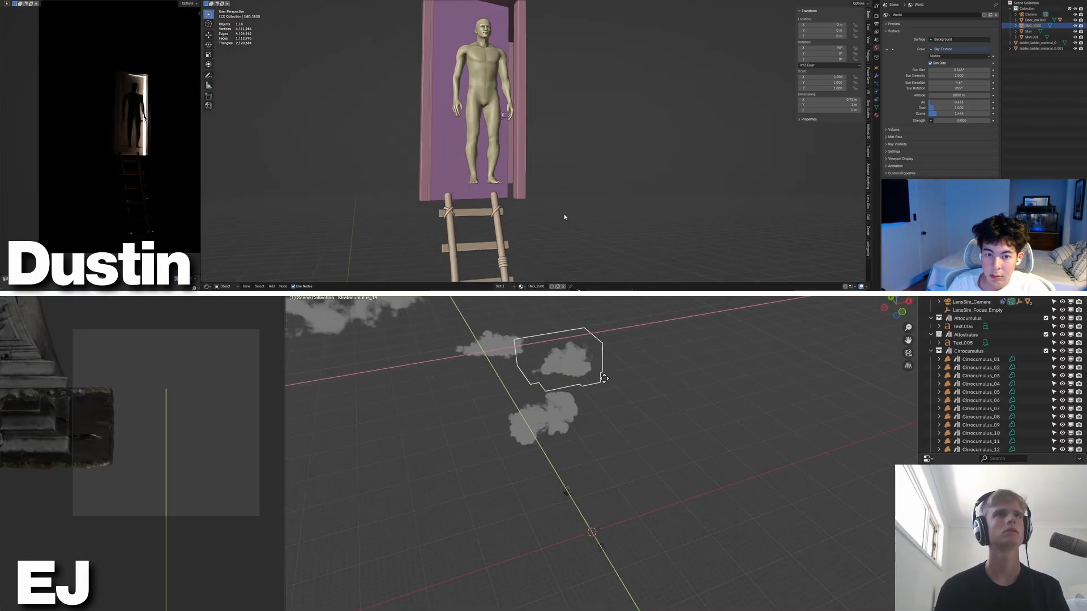
- Place the Stratocumulus_19 cloud apart from the other clouds and scale up the background image plane behind the door
scroll(564, 218, "down", 12)
left_click(635, 383)
middle_click_drag(635, 376, 463, 445)
key("s")
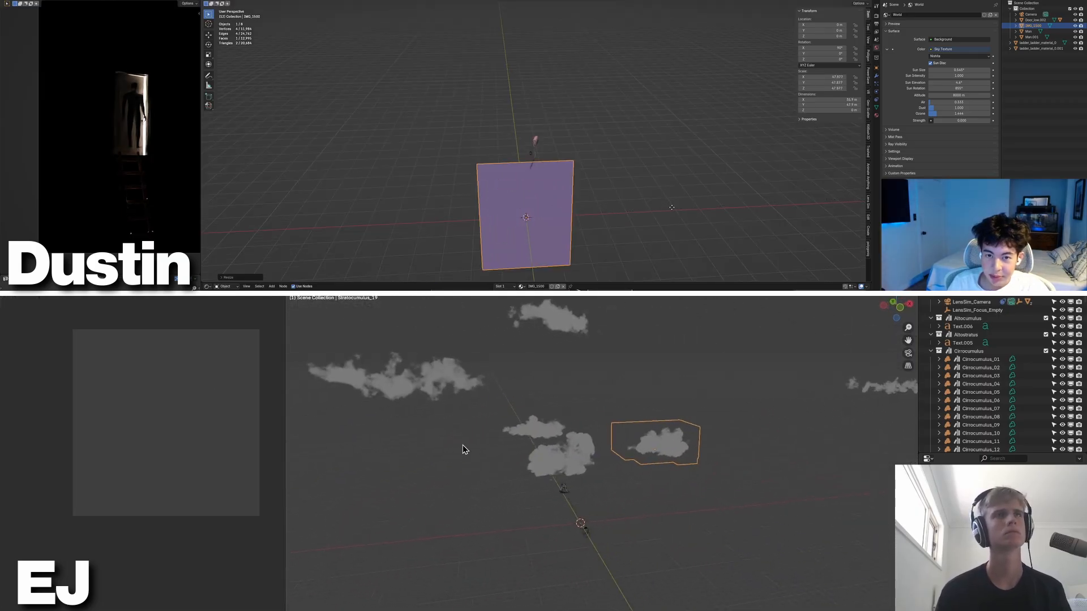
left_click(447, 174)
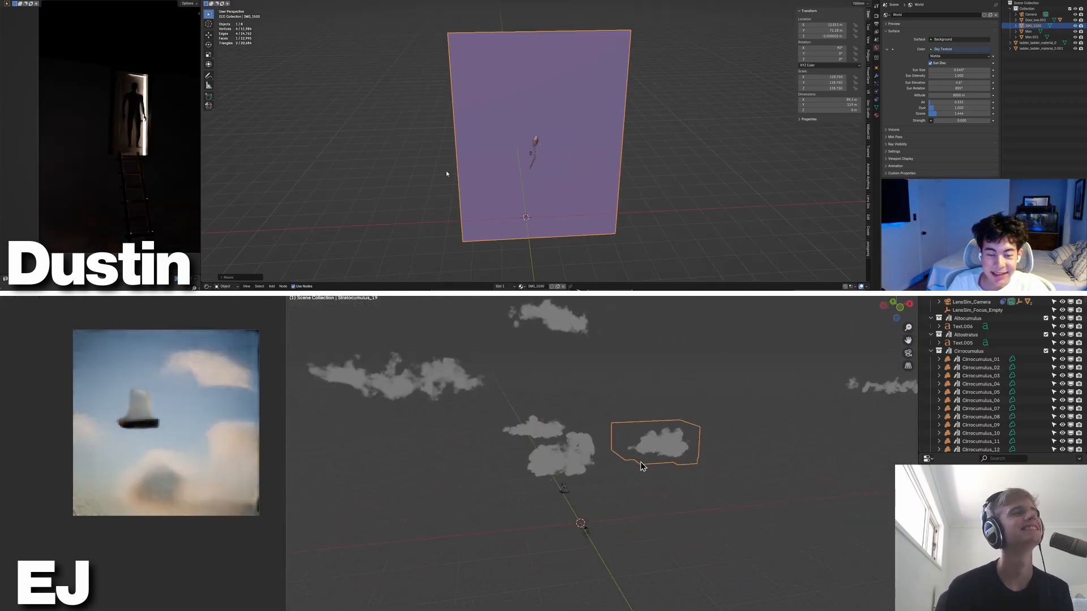
- Move the Stratocumulus_19 cloud in around the scene origin and check its placement up close
left_click(522, 534)
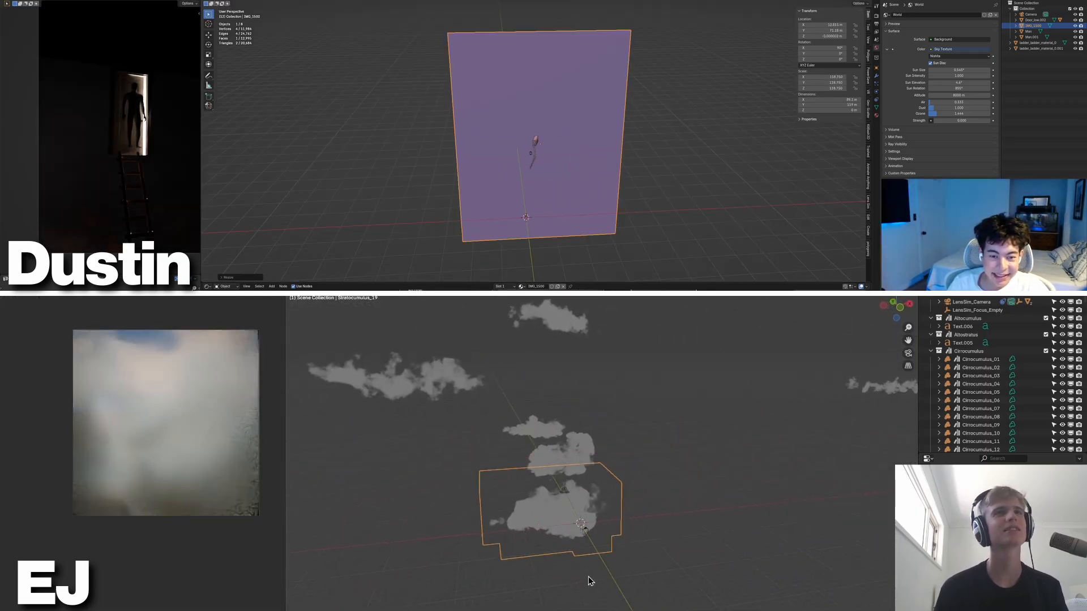
key("KP_Decimal")
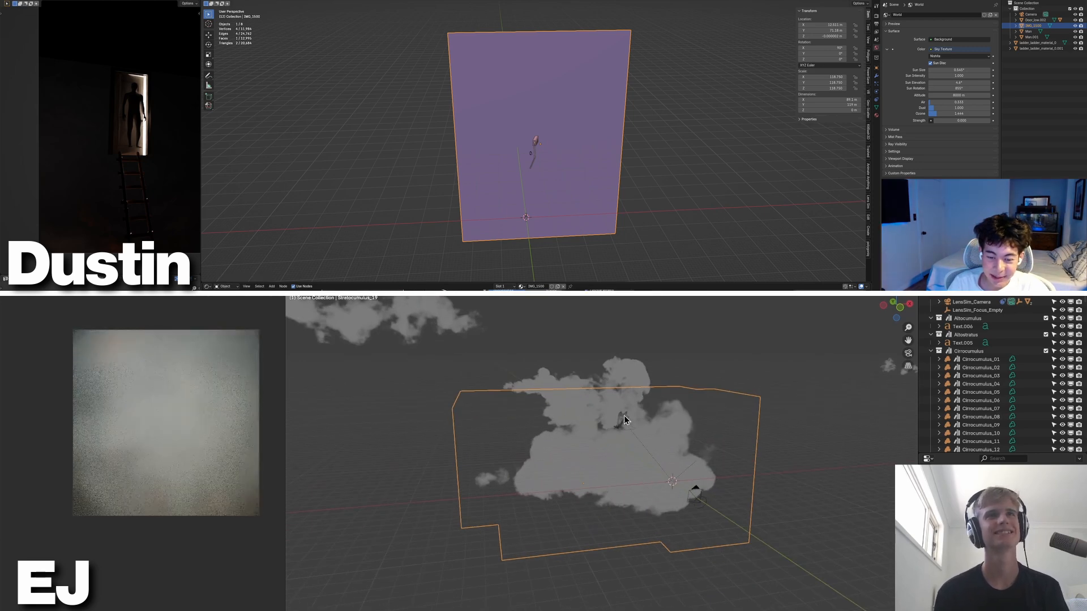
left_click(623, 425)
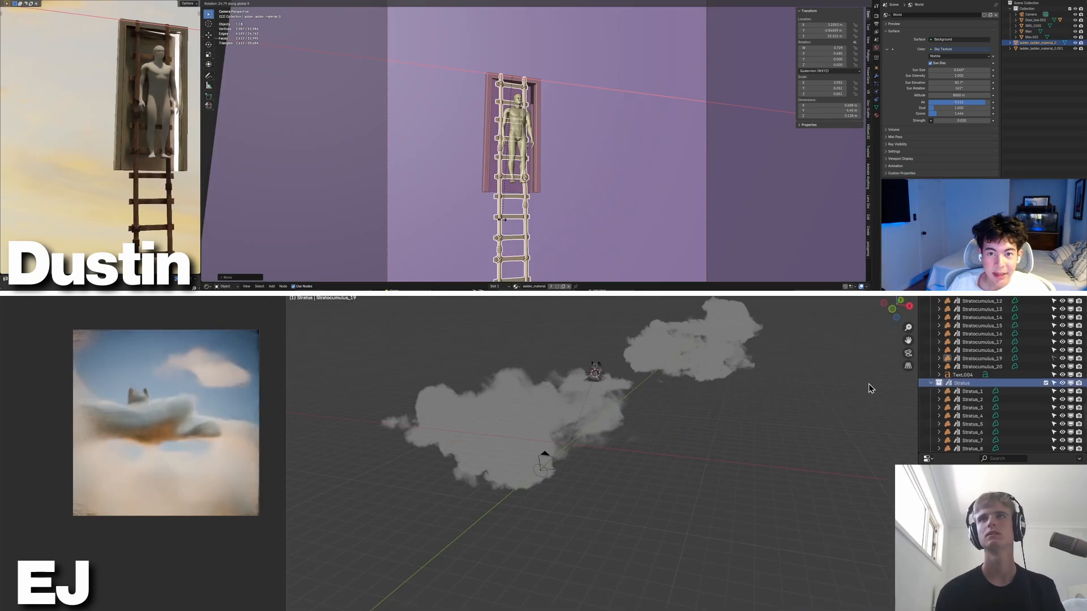
- Select the Stratus_1 cloud for a closer look and place the ladder directly below the doorway
left_click(959, 394)
key("KP_Decimal")
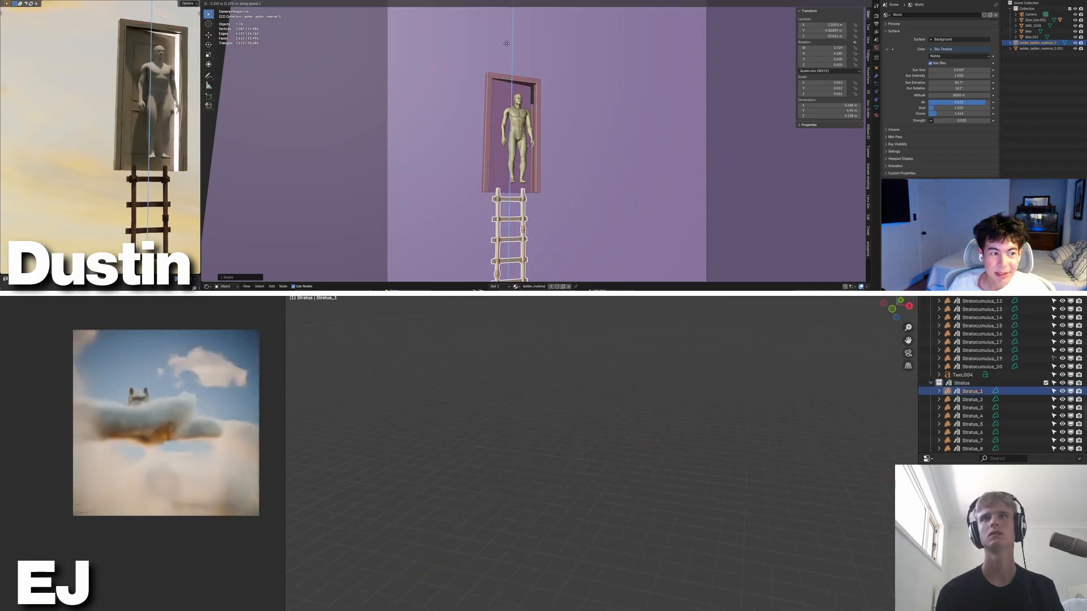
left_click(505, 44)
scroll(728, 451, "down", 12)
scroll(95, 108, "down", 6)
middle_click_drag(728, 451, 711, 488)
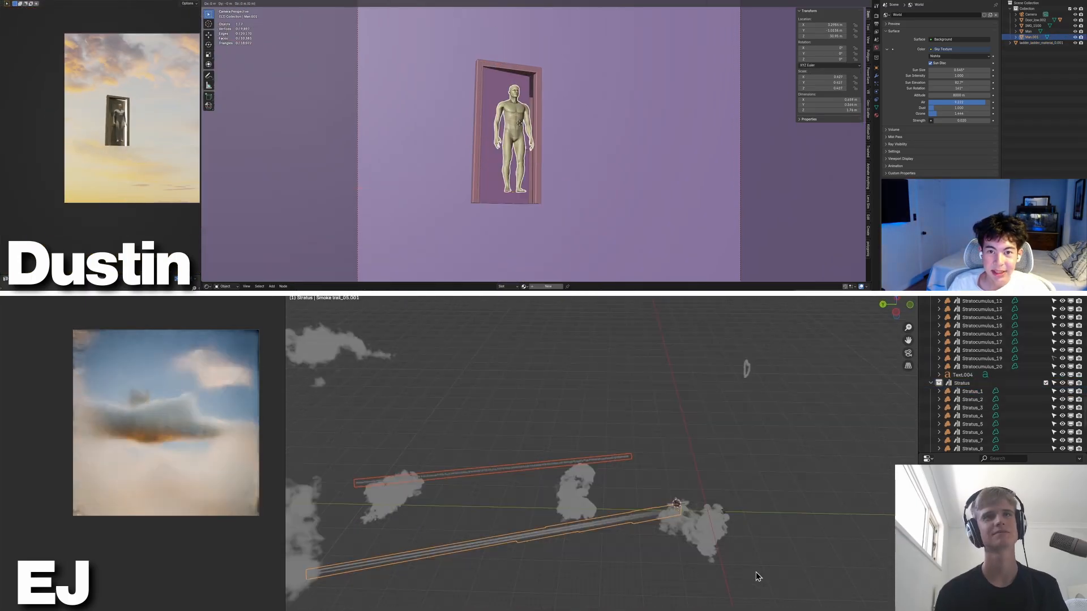
- Move the standing man out of the doorway along the X axis
key("g")
key("x")
middle_click_drag(756, 572, 615, 541)
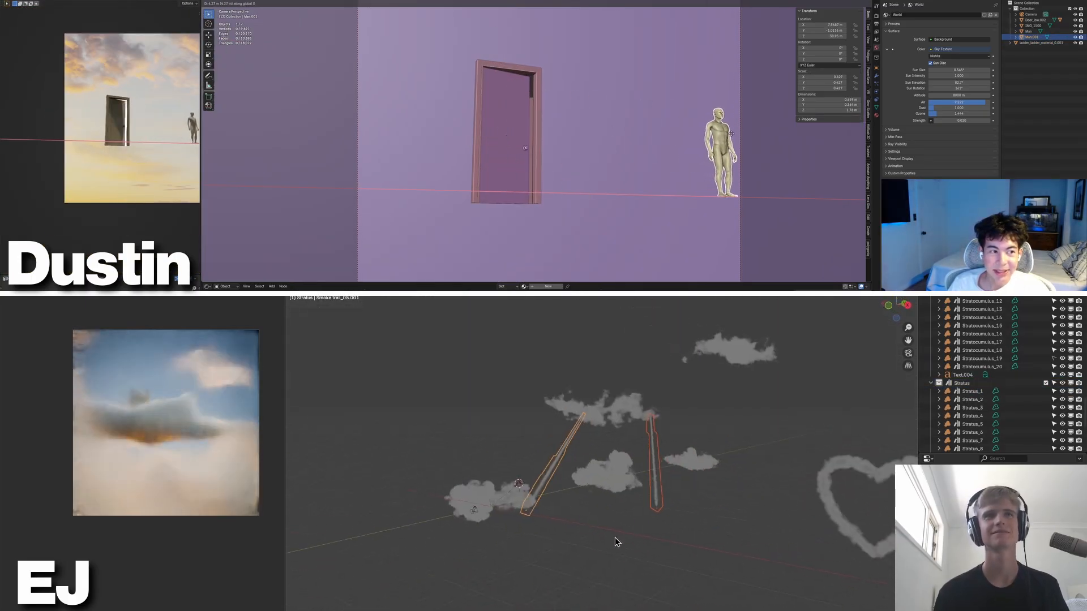
key("g")
key("x")
- Scale up the door and select the smoke trail for a closer view
left_click(550, 485)
scroll(553, 113, "down", 5)
key("shift+s")
left_click(537, 119)
key("s")
left_click(549, 427)
key("grave")
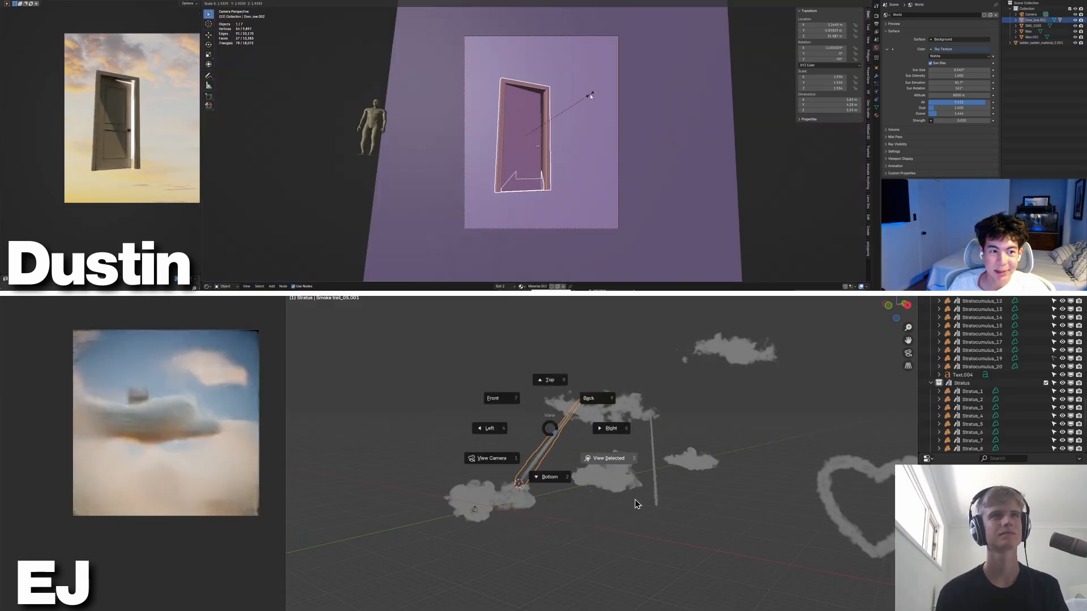
left_click(634, 499)
key("alt+Tab")
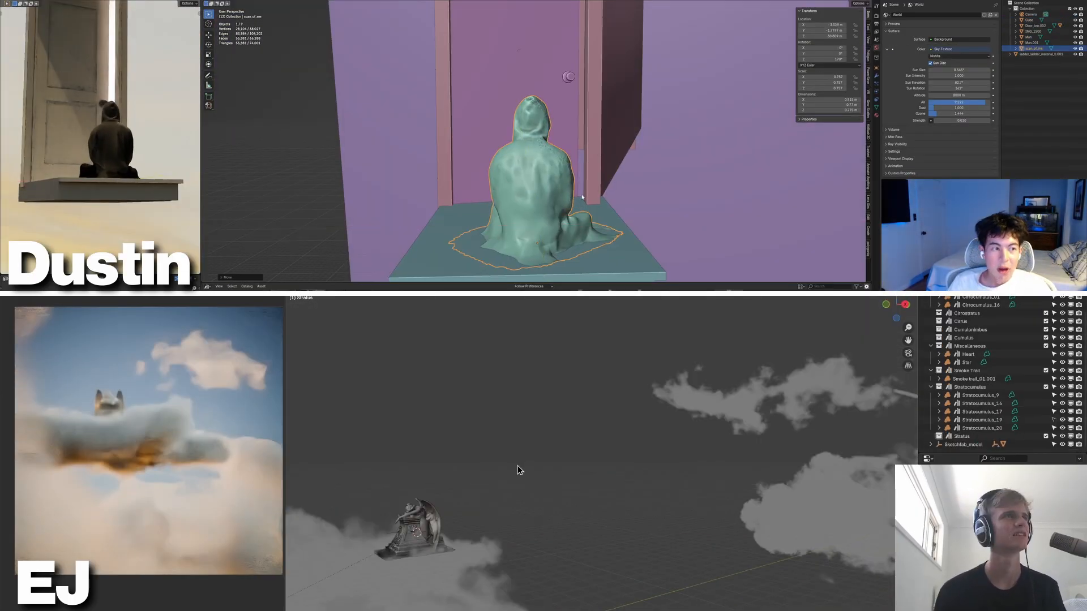
- Display the lens simulation settings for the camera and select the platform under the seated figure
scroll(517, 466, "down", 6)
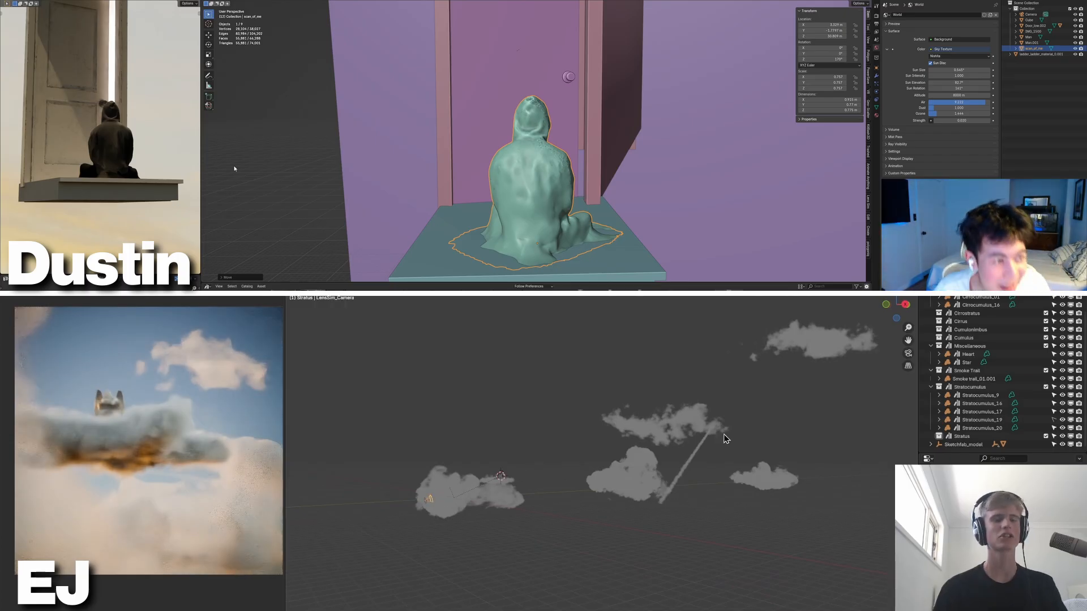
key("n")
scroll(464, 192, "down", 1)
left_click(459, 208)
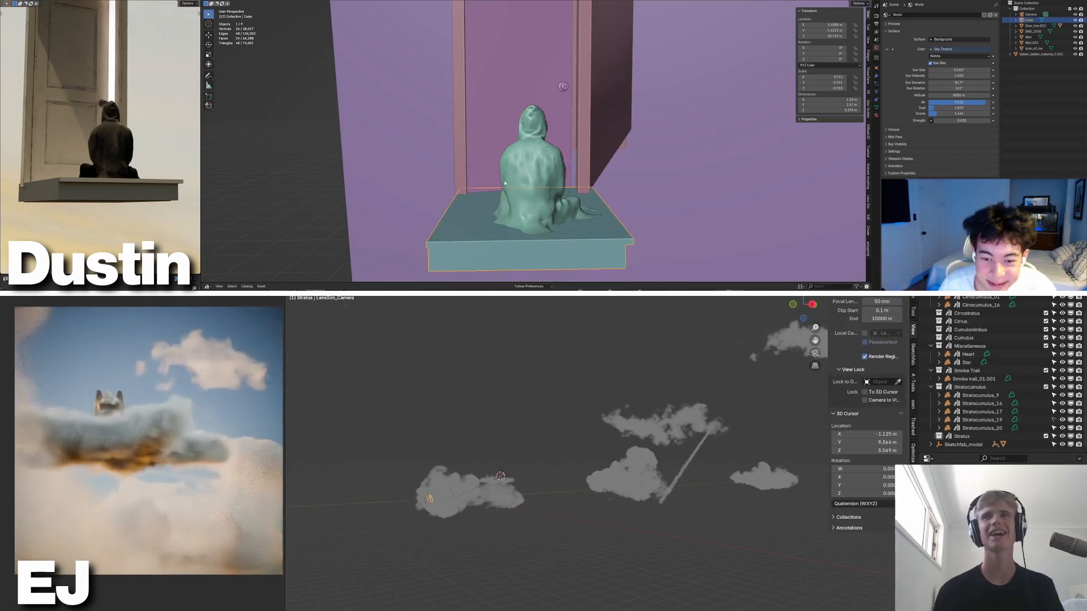
left_click(913, 482)
middle_click_drag(494, 488, 546, 504)
- Shift the lens camera along the Z axis and search Sketchfab in the browser for "exit sign"
key("alt+Tab")
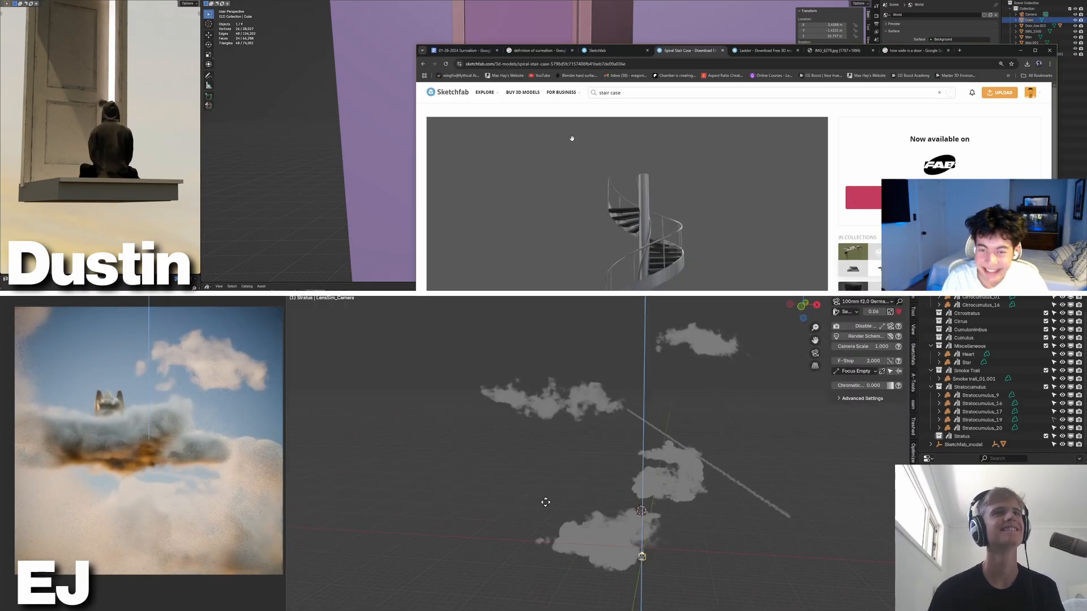
left_click_drag(546, 502, 548, 494)
left_click(660, 93)
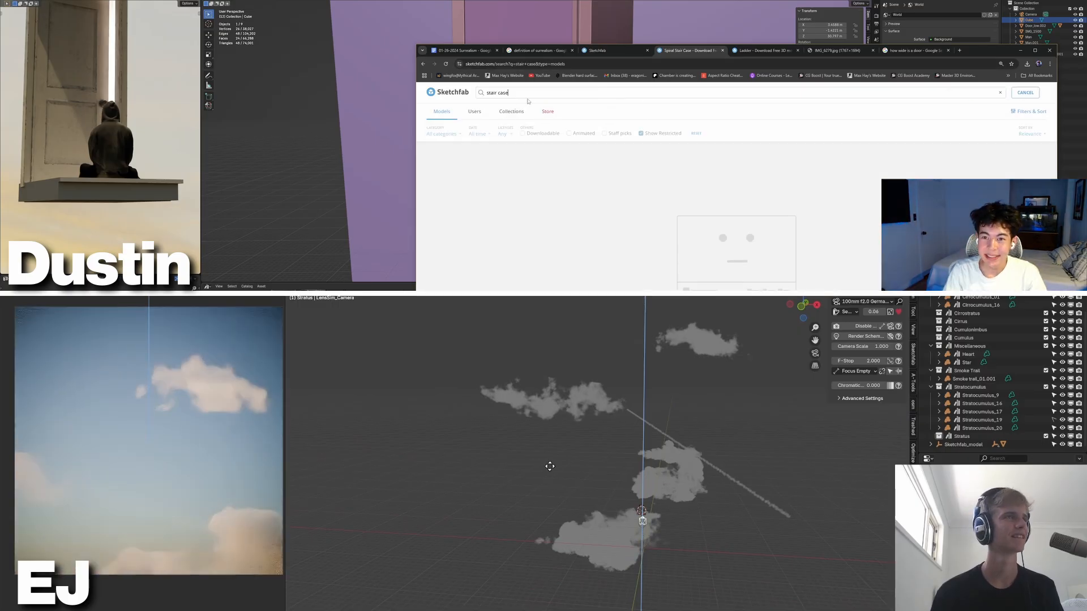
left_click_drag(527, 95, 433, 97)
type("exit sign")
key("Return")
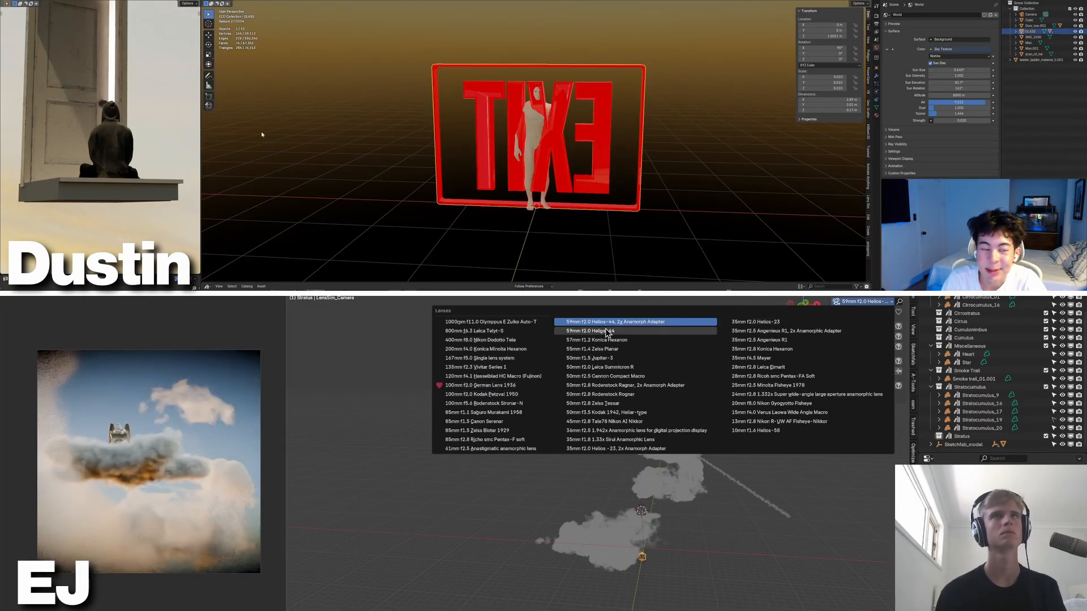
- Apply the 59mm f2.0 Helios-44 lens to the camera and raise the imported exit sign along the Z axis
left_click(713, 180)
left_click(666, 329)
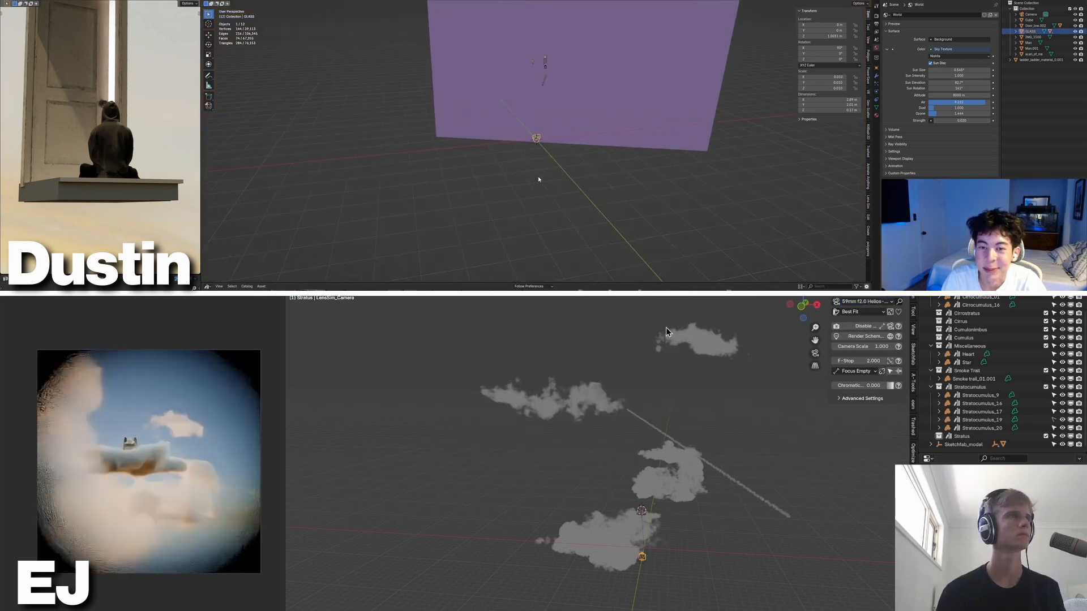
key("g")
key("z")
left_click(552, 105)
middle_click_drag(552, 104, 538, 235)
- Try the 35mm f2.0 Helios-23 lens on the camera and check the exit sign's model page on Sketchfab
left_click(880, 304)
left_click(801, 320)
key("alt+Tab")
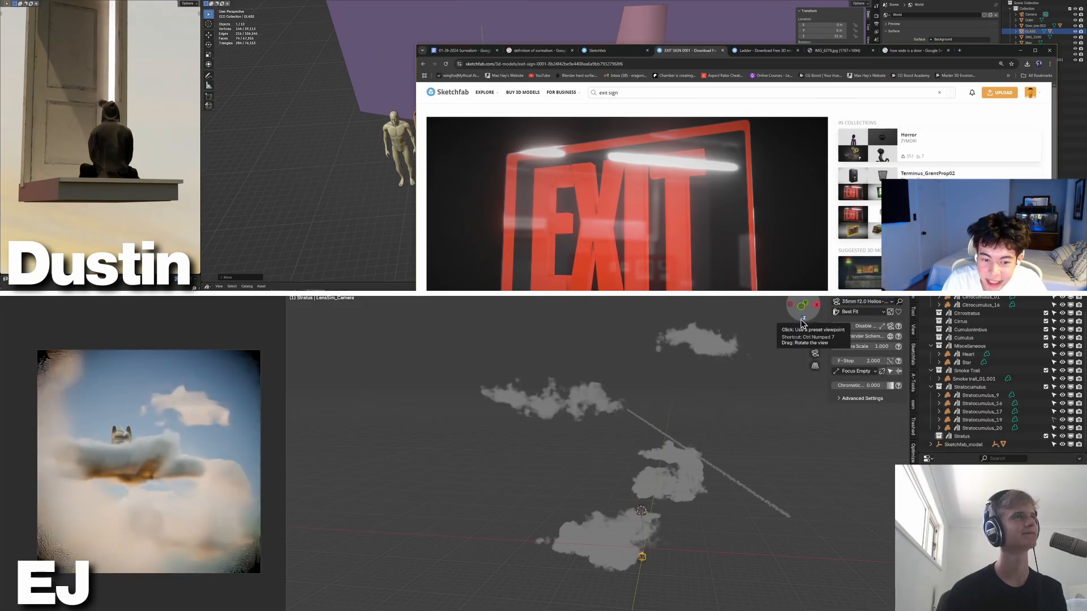
scroll(735, 188, "down", 3)
key("alt+Tab")
- Change the camera lens to 100mm f2.0 German Lens 1936 and move the exit sign to the front of the door
left_click(864, 302)
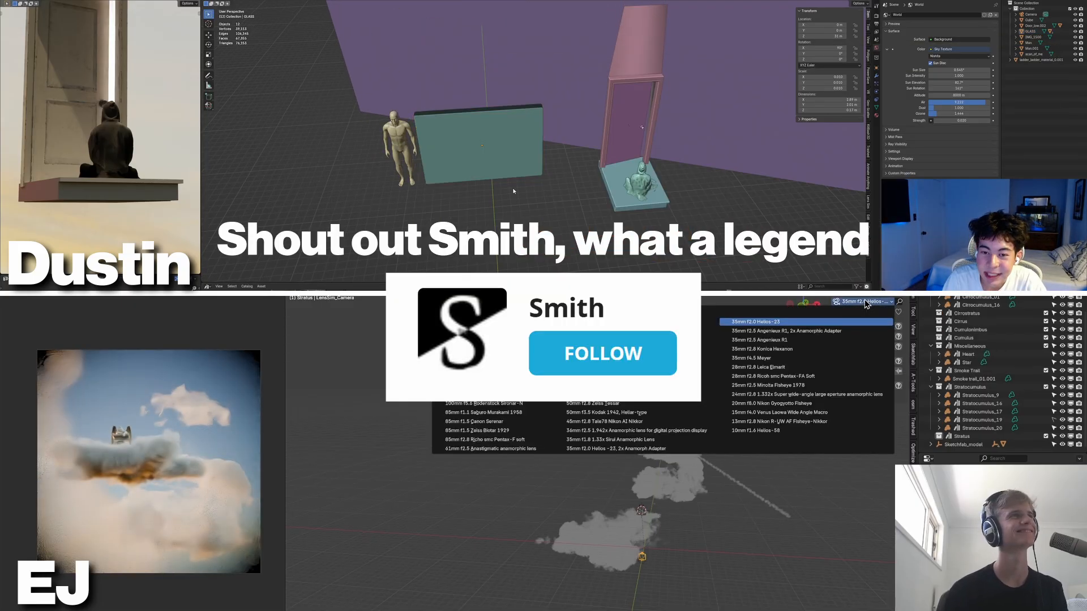
left_click(531, 166)
middle_click_drag(532, 165, 527, 226)
left_click(490, 385)
key("g")
- Set the camera lens to 57mm f1.2 Konica Hexanon and adjust its focal length
left_click(864, 301)
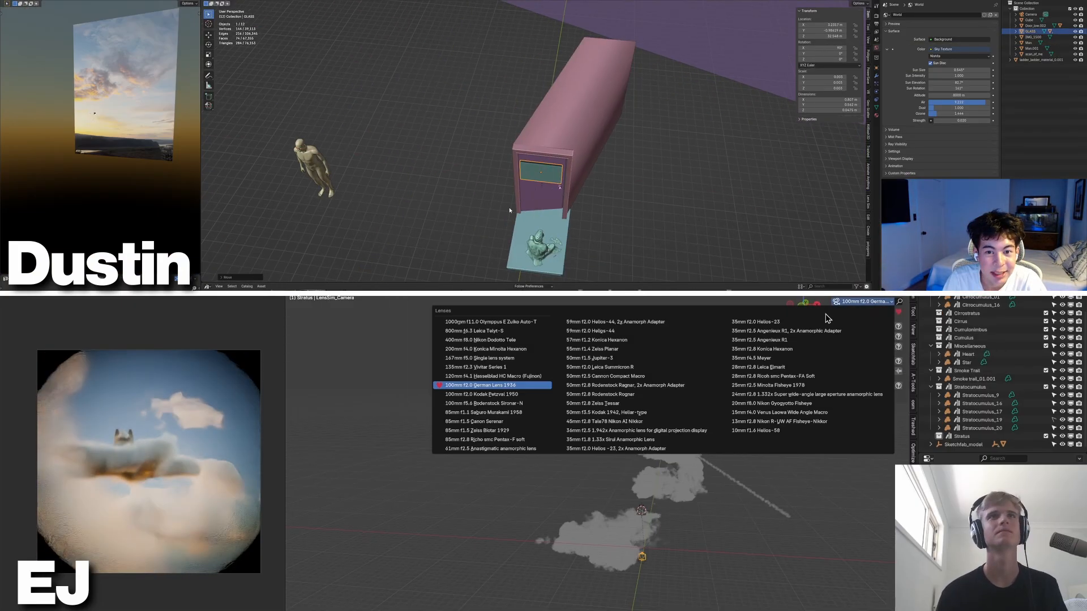
middle_click_drag(557, 175, 563, 134)
left_click(665, 344)
left_click(579, 214)
middle_click_drag(579, 214, 650, 204)
left_click_drag(873, 311, 860, 312)
- Raise the exit sign along the Z axis above the door frame, checking it through the camera
key("g")
key("z")
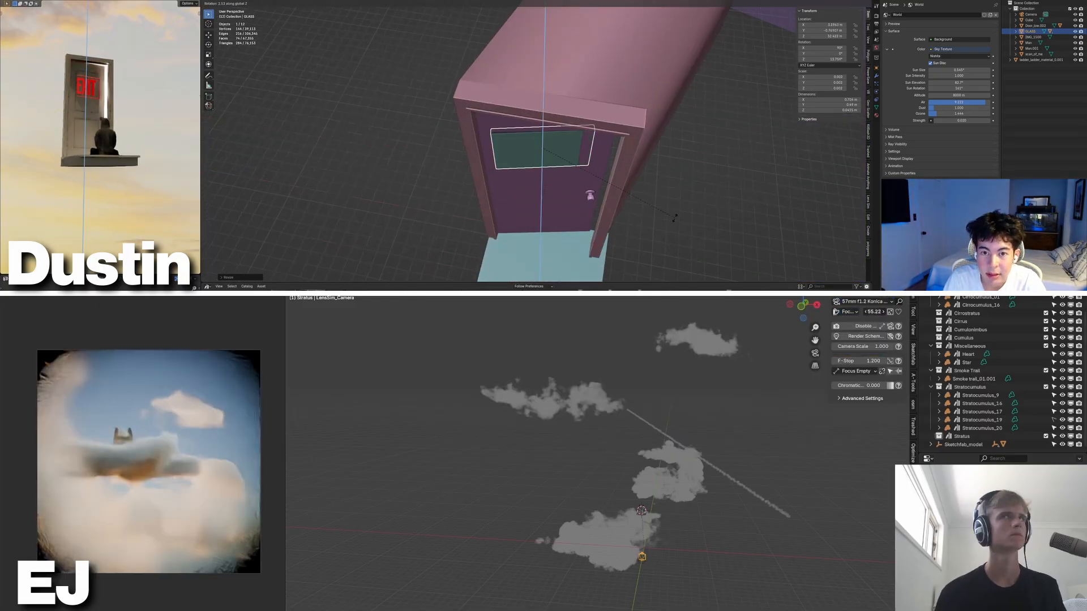
left_click(589, 194)
key("KP_0")
key("g")
key("z")
left_click(569, 187)
- Rotate the exit sign about the Z axis and scale it to suit the door
key("r")
key("z")
left_click(553, 77)
scroll(554, 113, "up", 3)
key("s")
- Select the platform under the seated figure and switch it to face editing
left_click(557, 164)
key("Tab")
key("alt+Tab")
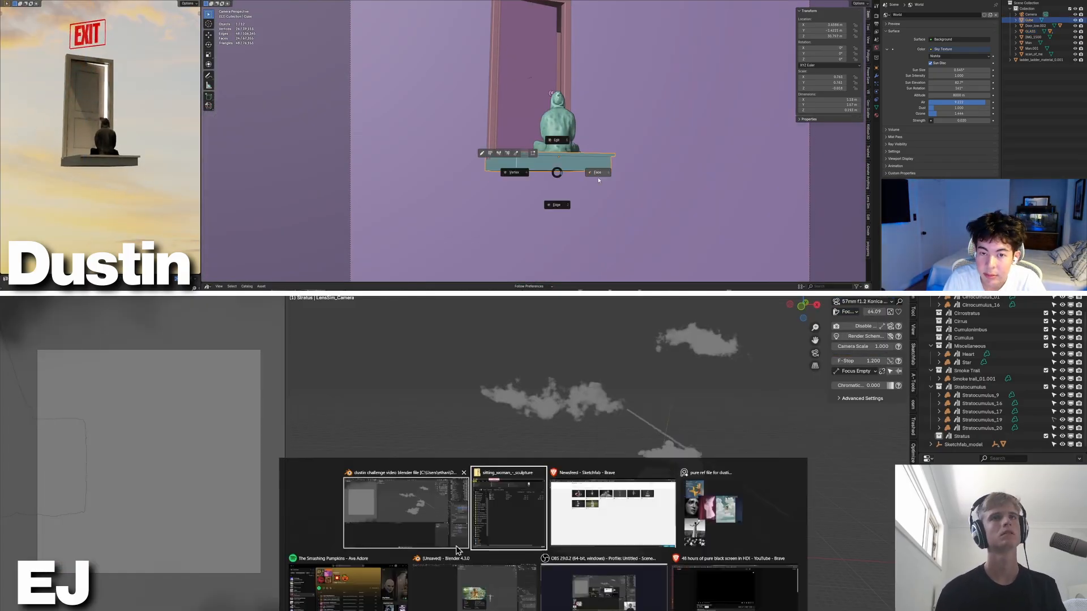
right_click(773, 486)
- Reposition the camera in front of the seated statue and go back to the crying statue search results on Sketchfab
key("g")
key("z")
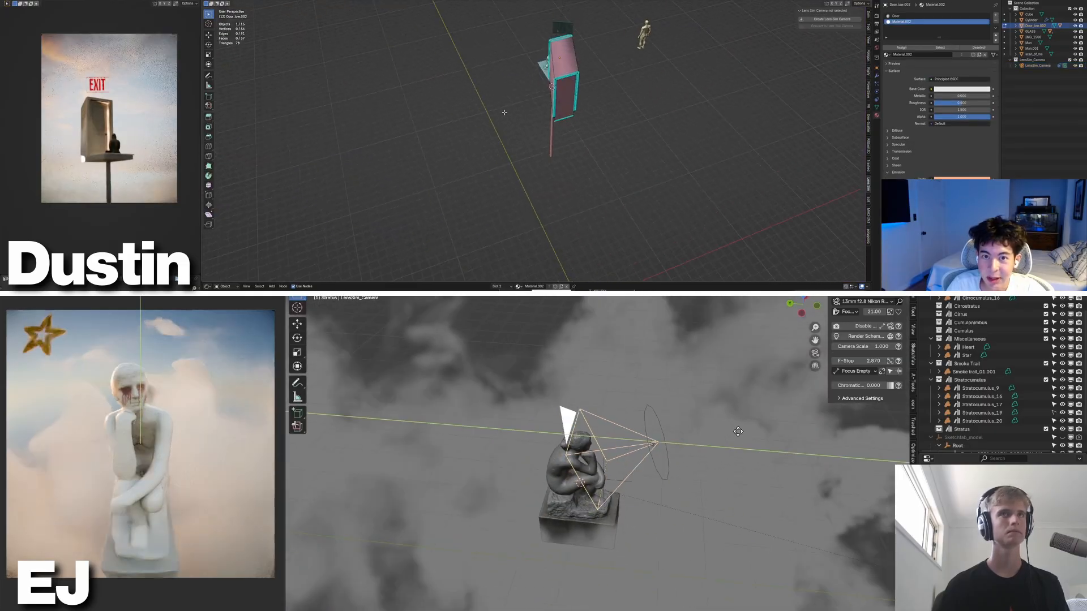
left_click(559, 104)
middle_click_drag(709, 449, 692, 402)
middle_click_drag(606, 123, 561, 123, "shift")
key("alt+Tab")
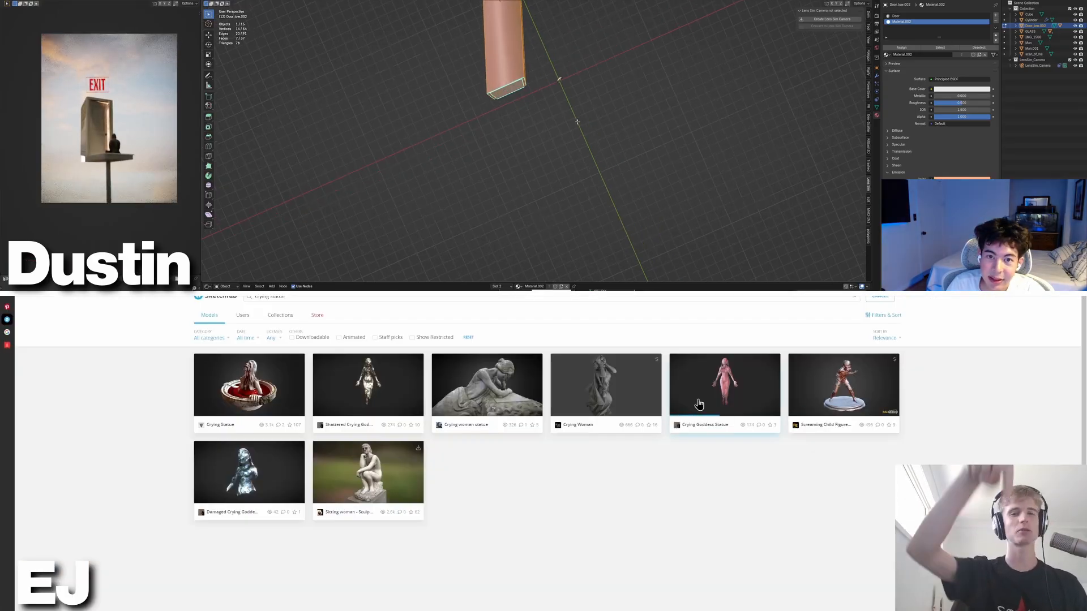
mouse_move(570, 124)
middle_mouse_down()
mouse_move(504, 78)
mouse_move(538, 82)
mouse_move(526, 109)
middle_mouse_up()
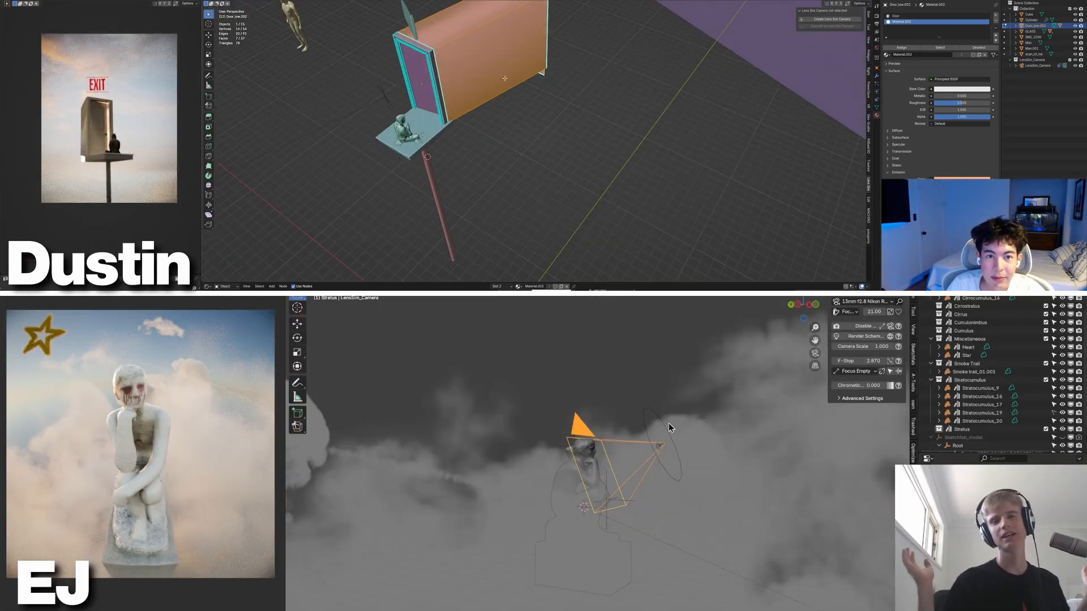
- Move the copied door, pole and figure set beside the original and frame the imported eyeball
key("r")
key("x")
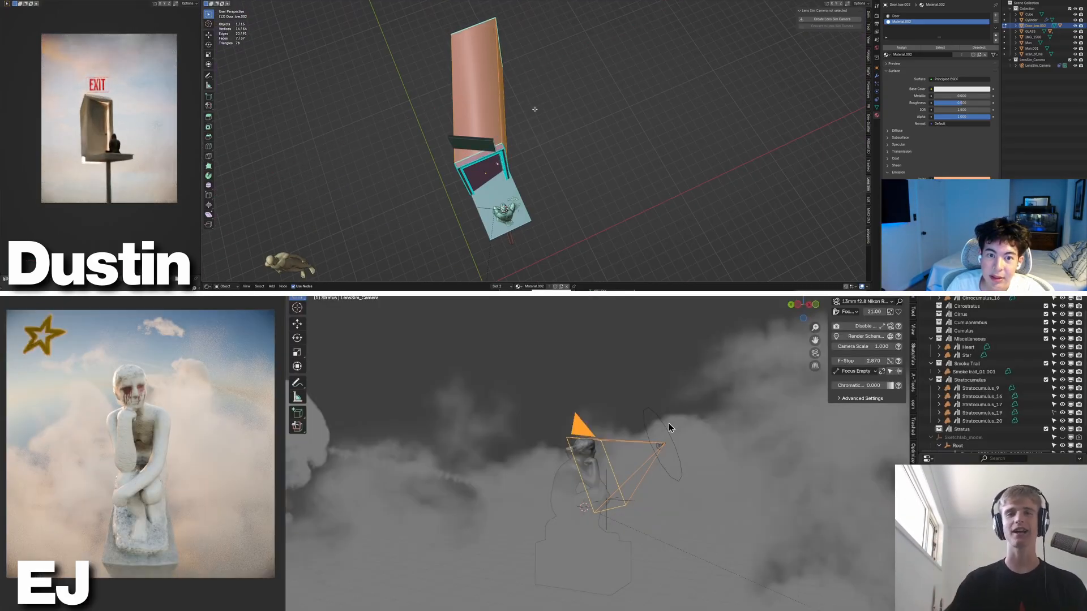
key("alt+z")
key("KP_7")
key("g")
scroll(110, 78, "up", 5)
left_click(468, 480)
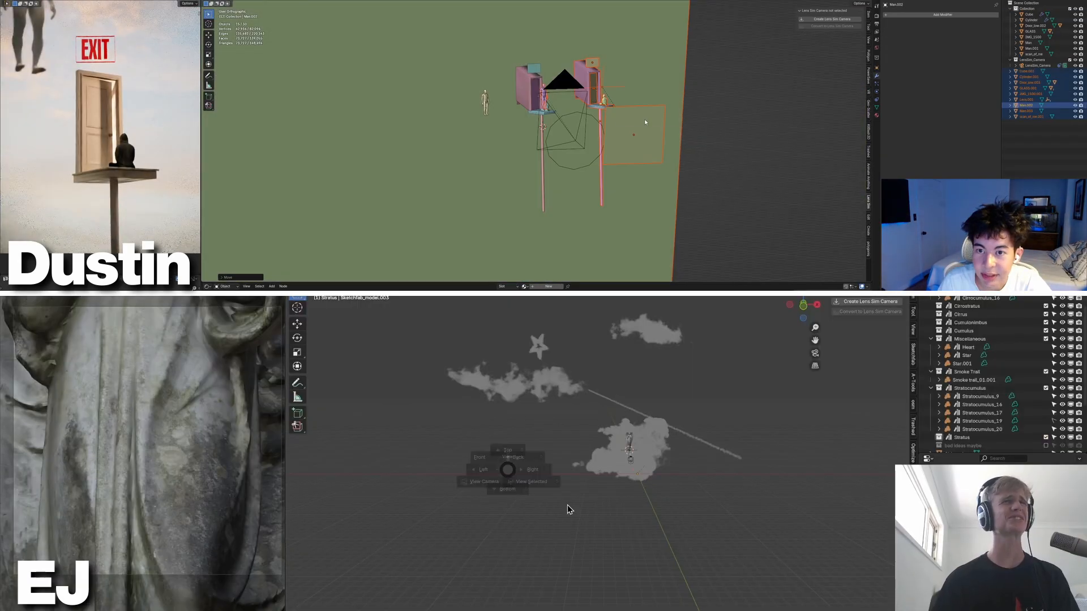
- Delete the copied door set and review the download formats for the gold fish model on Sketchfab
key("x")
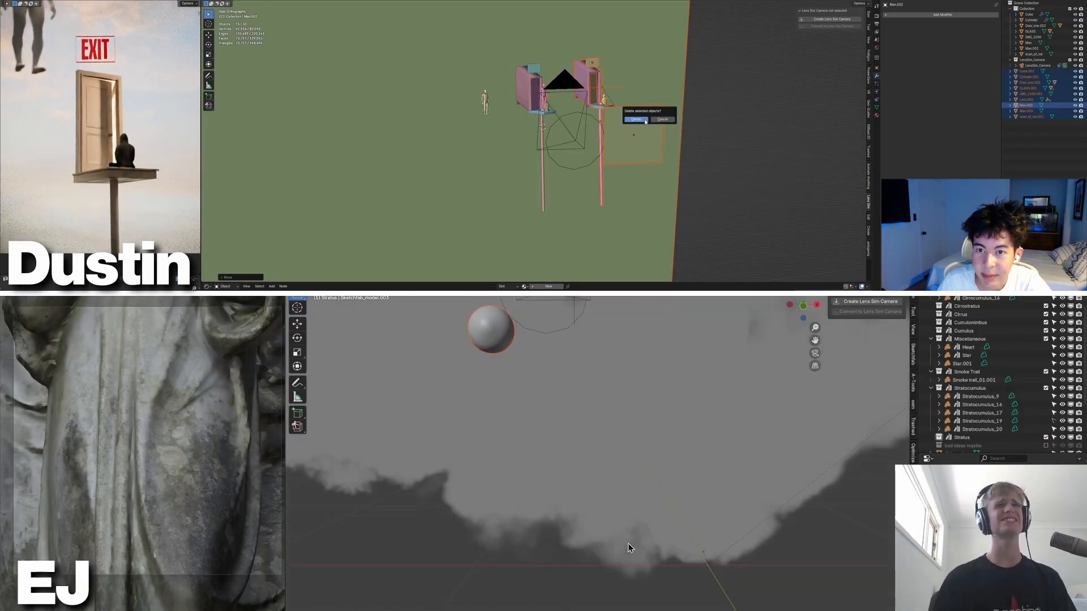
left_click(645, 121)
key("alt+Tab")
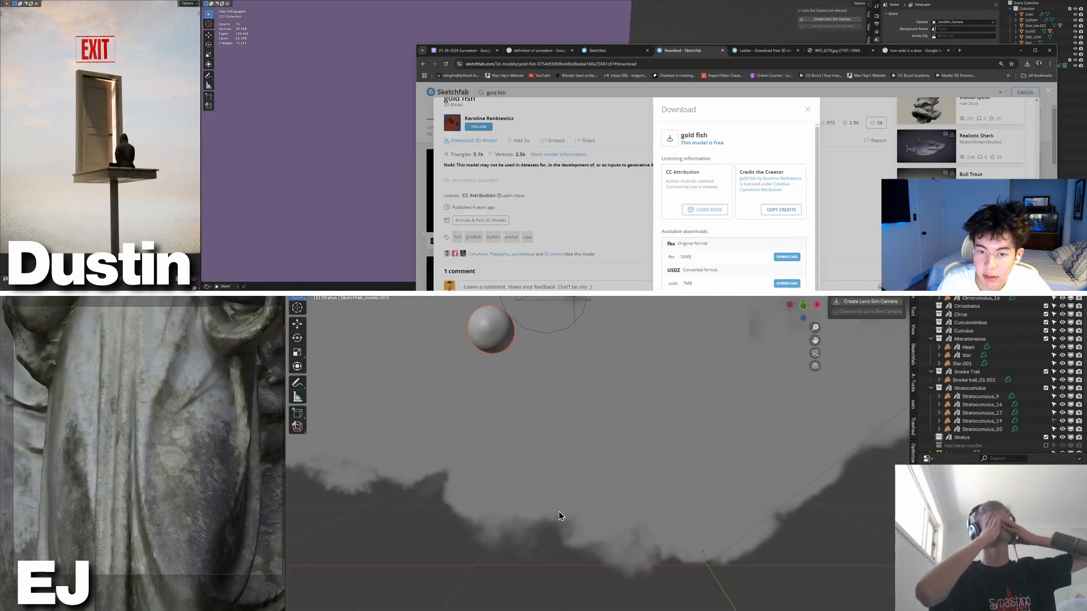
scroll(137, 195, "down", 2)
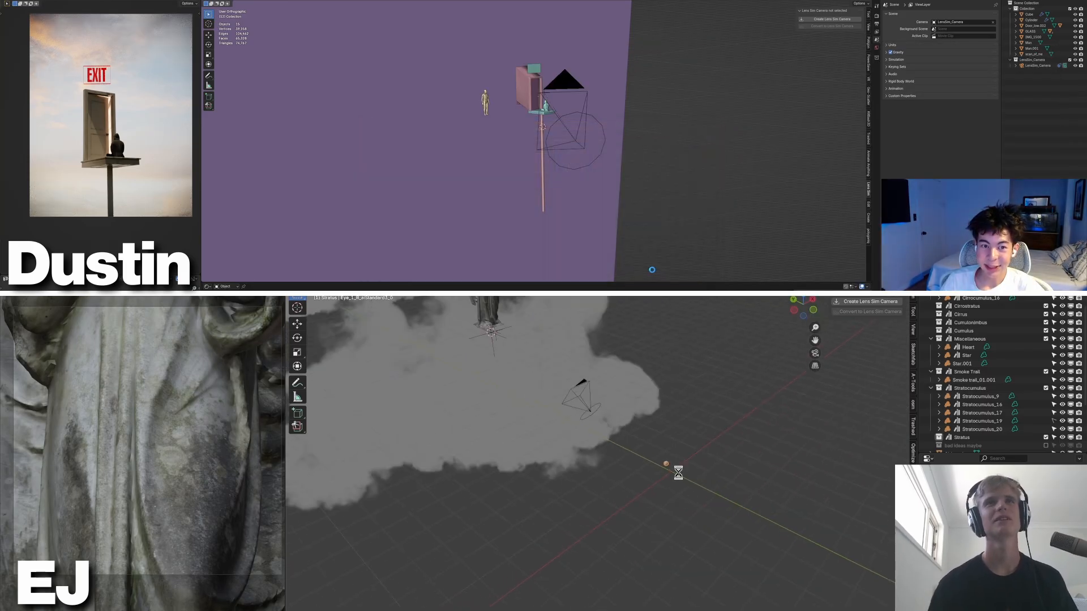
- Move the eyeball away from the cloud into the open area near the world origin
scroll(675, 473, "up", 1)
scroll(675, 473, "down", 2)
key("g")
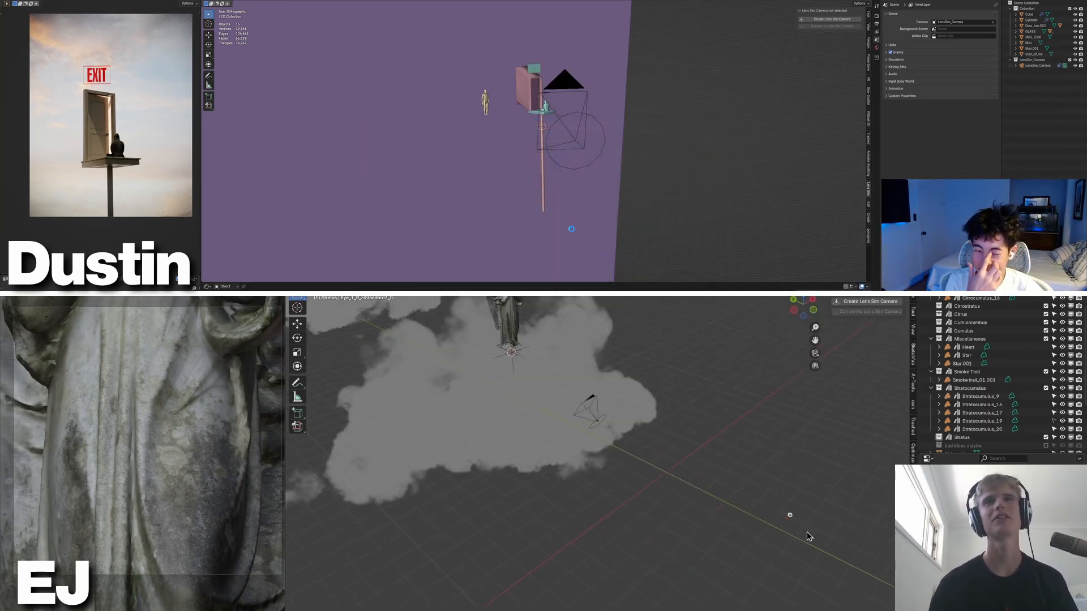
scroll(664, 487, "up", 4)
scroll(571, 230, "down", 4)
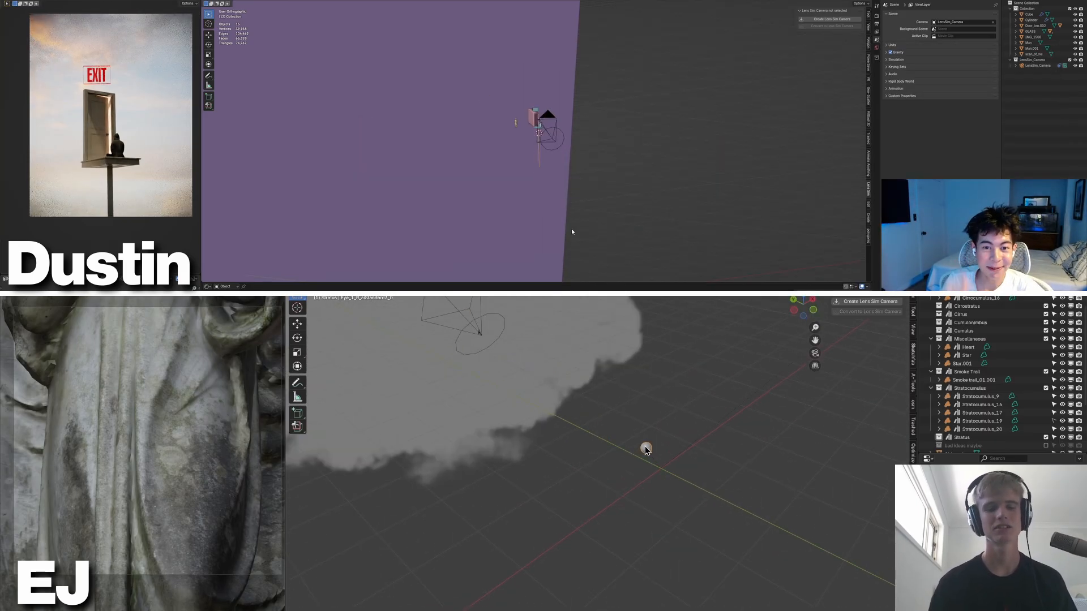
- Scale the eyeball up so it floats large in the sky near the stars
key("grave")
left_click(681, 213)
scroll(646, 450, "up", 2)
key("grave")
key("grave")
mouse_move(639, 220)
middle_mouse_down()
mouse_move(623, 223)
mouse_move(633, 201)
middle_mouse_up()
left_click(664, 225)
scroll(664, 476, "up", 2)
key("alt+Tab")
scroll(585, 414, "down", 5)
key("s")
scroll(570, 442, "down", 8)
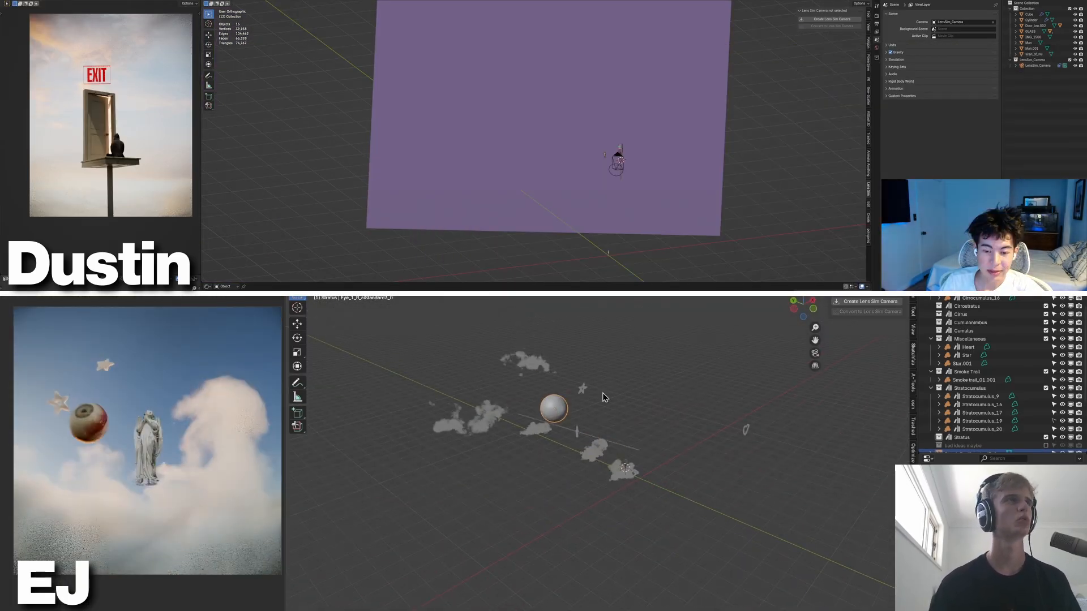
- Locate the downloaded gold fish files and choose gold fish LP.fbx for FBX import
key("alt+Tab")
right_click(136, 56)
key("alt+Tab")
left_click(252, 114)
right_click(159, 53)
scroll(284, 544, "down", 3)
left_click(179, 80)
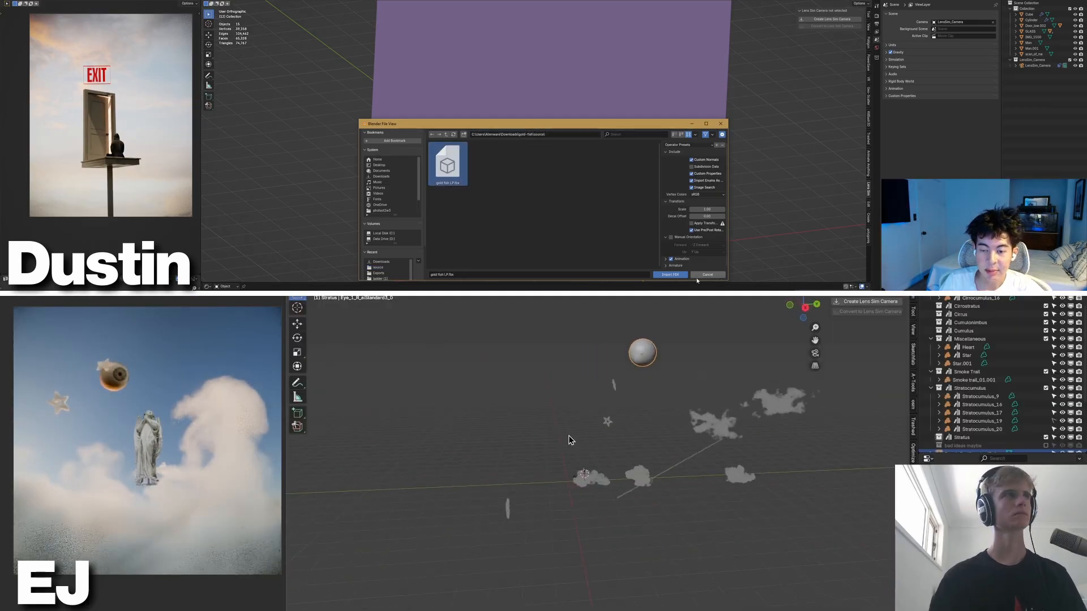
- Adjust the coffee mug's height along the Z axis beside the platform
key("grave")
left_click(479, 240)
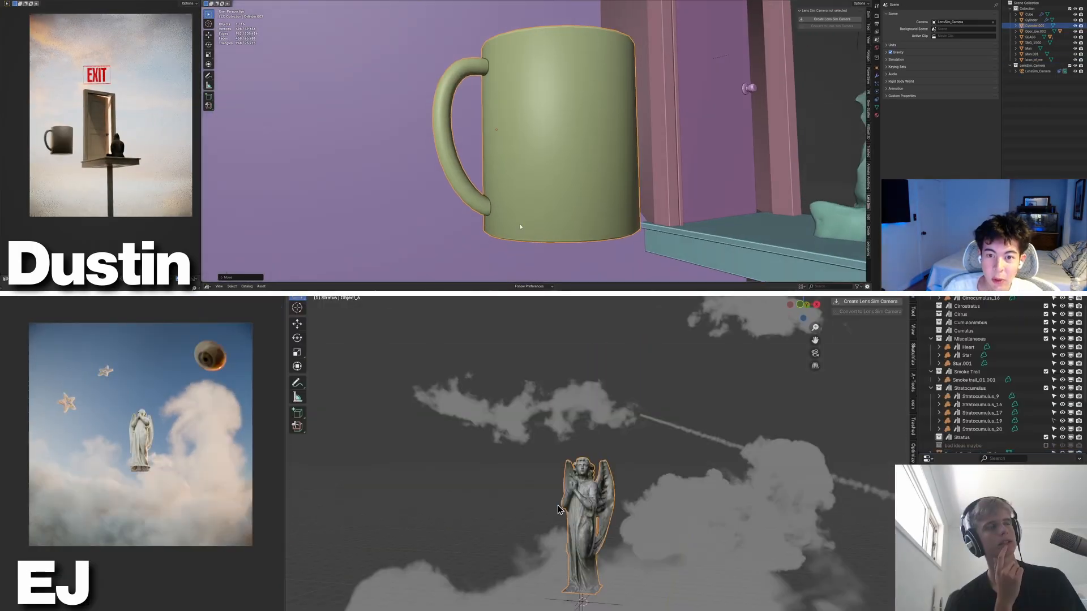
middle_click_drag(519, 225, 619, 195)
scroll(616, 203, "down", 5)
key("g")
key("z")
left_click(625, 233)
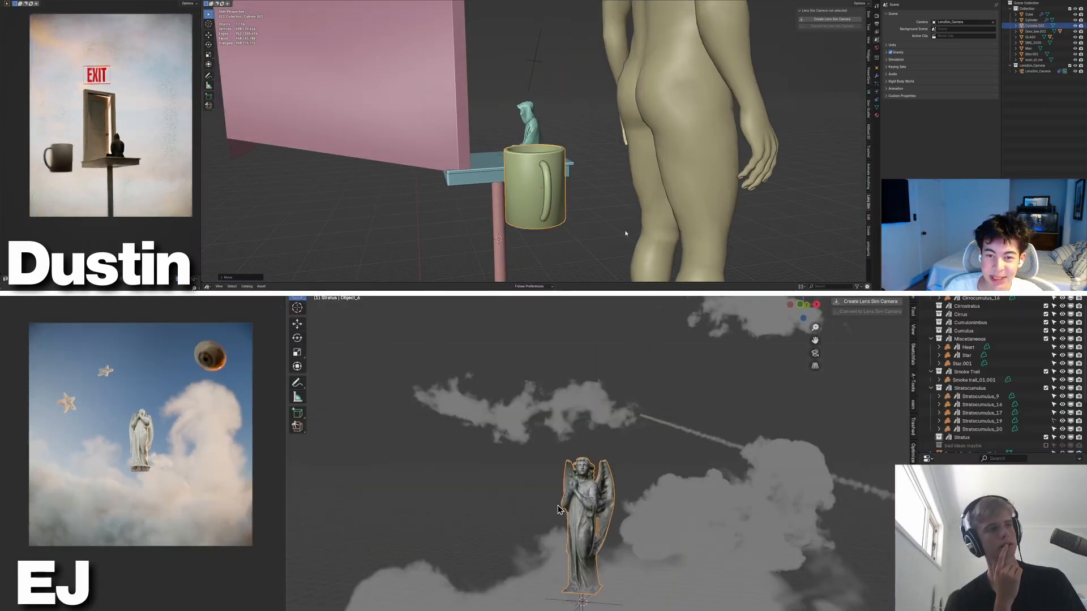
- Select the standing human figure and move it away from the coffee mug and platform
left_click(629, 268)
key("g")
left_click(482, 234)
middle_click_drag(483, 234, 505, 236)
scroll(505, 236, "down", 8)
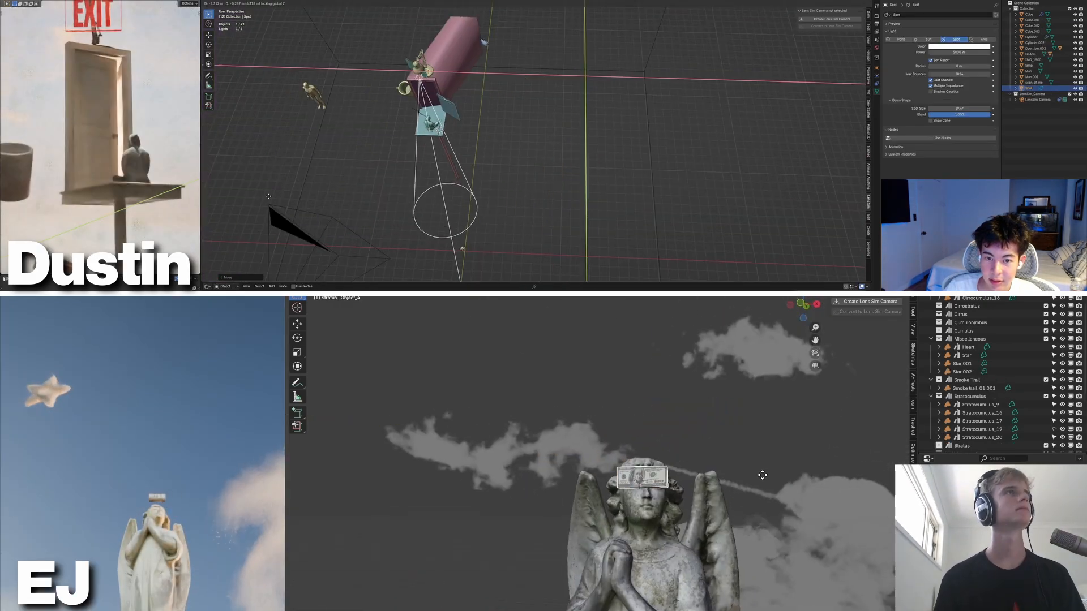
- Adjust the spot light's height along the Z axis so it sits under the desk lamp's bulb
middle_click_drag(432, 128, 446, 143)
scroll(446, 143, "up", 6)
key("g")
key("z")
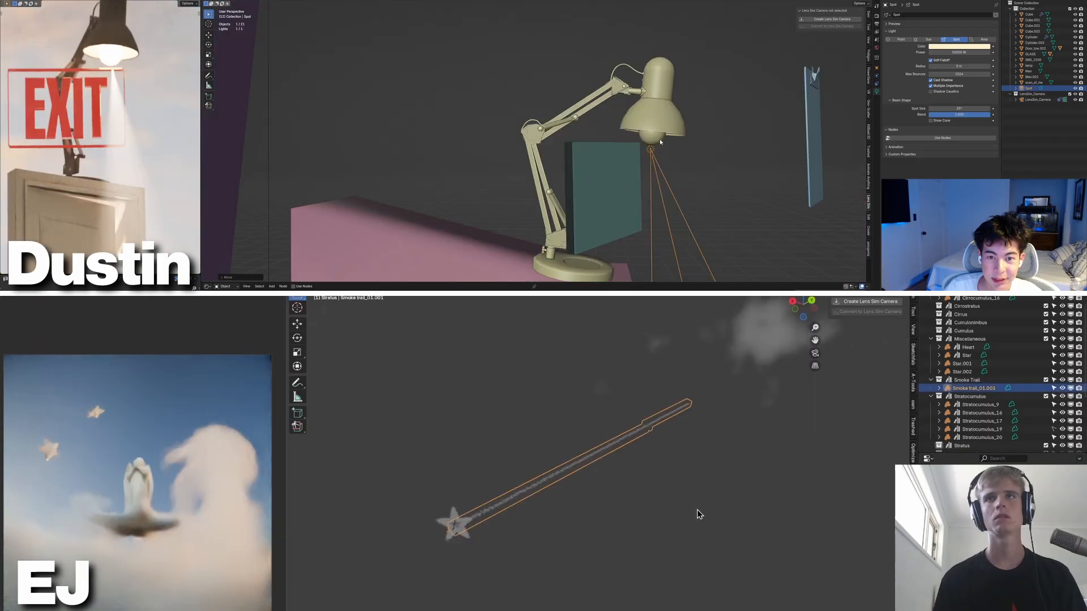
middle_click_drag(697, 509, 489, 506)
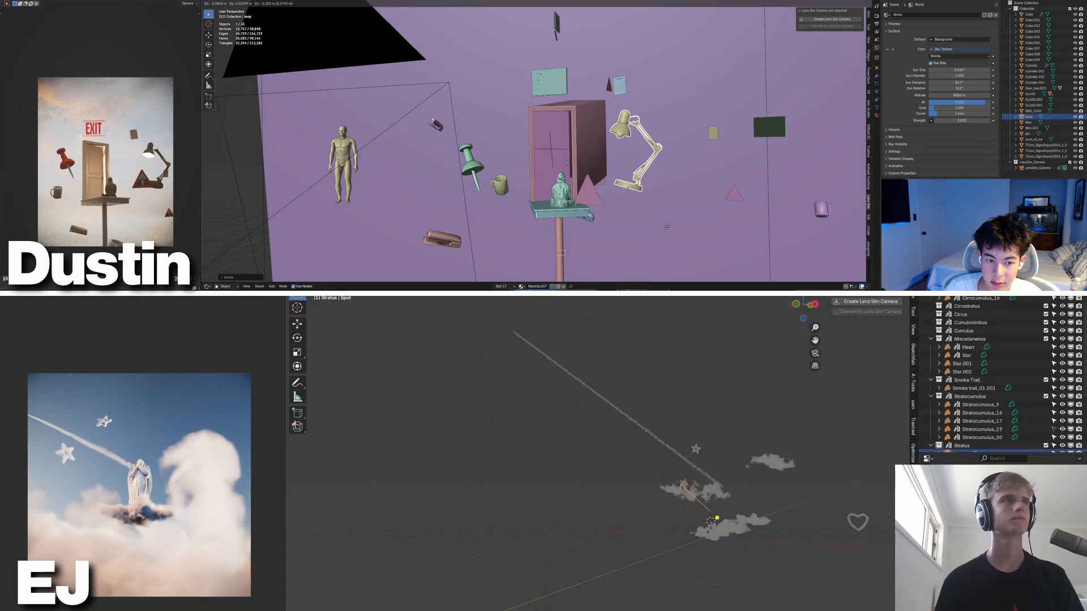
- Place the desk lamp beside the door and shift it along the Y axis
left_click(621, 203)
key("g")
key("y")
left_click(642, 212)
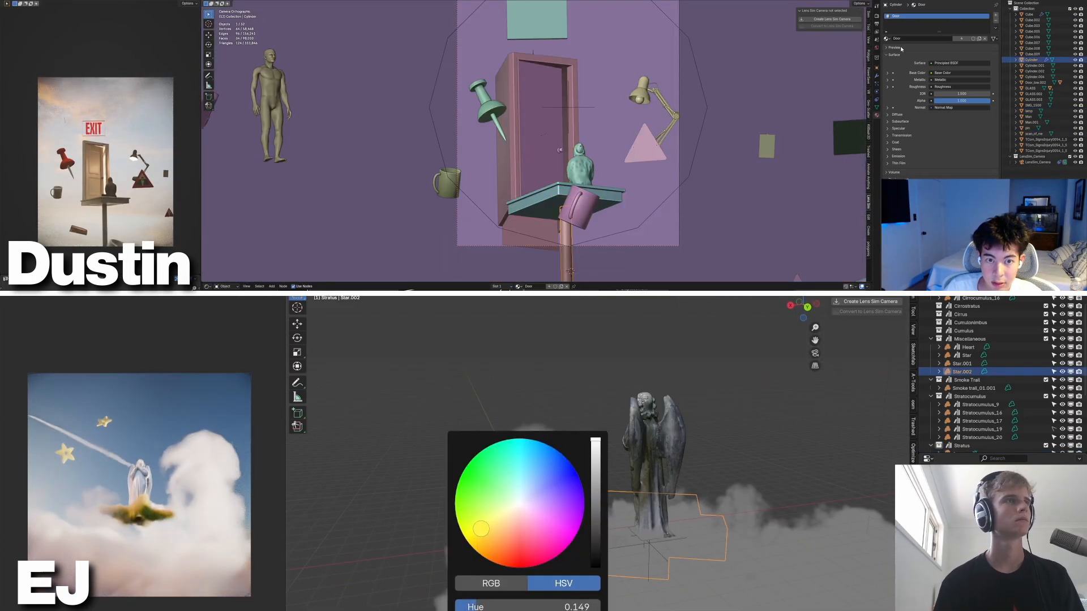
mouse_move(566, 229)
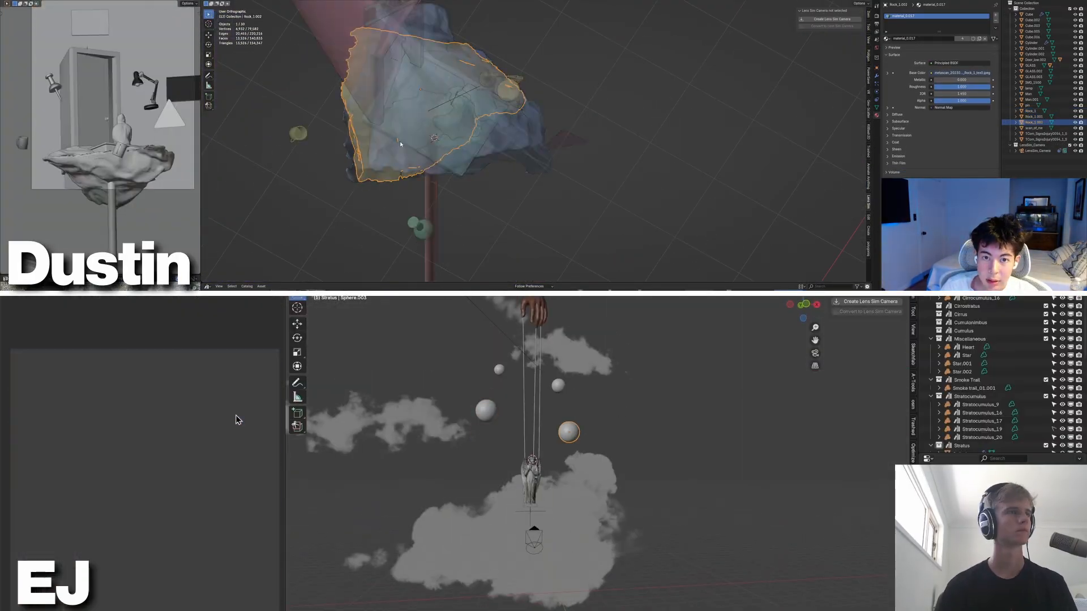
- Reset the finished countdown timer and select a sphere beside the angel's strings in Blender
key("z")
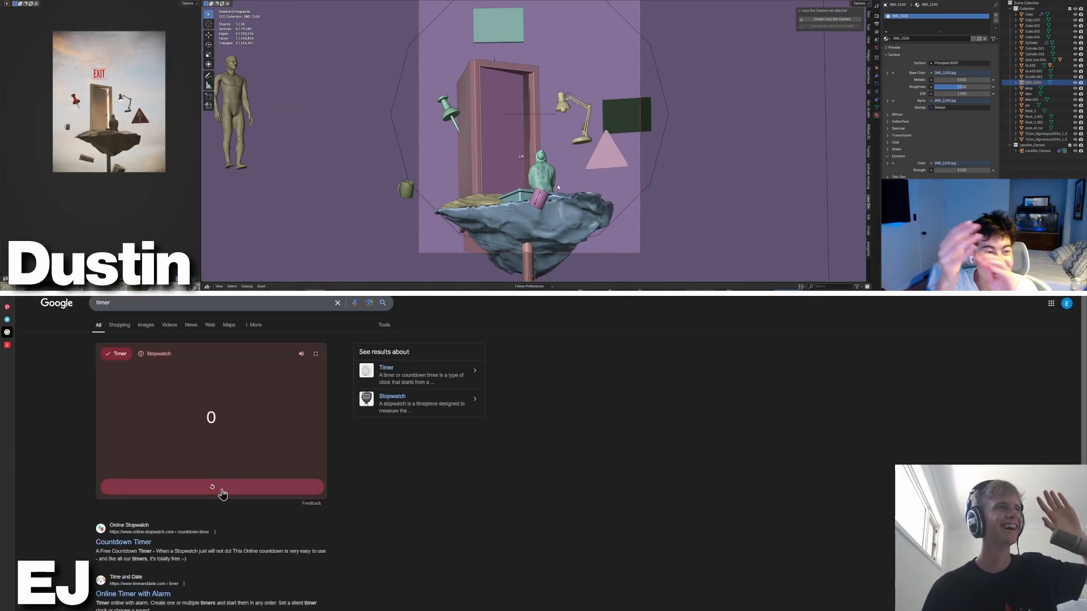
left_click(268, 486)
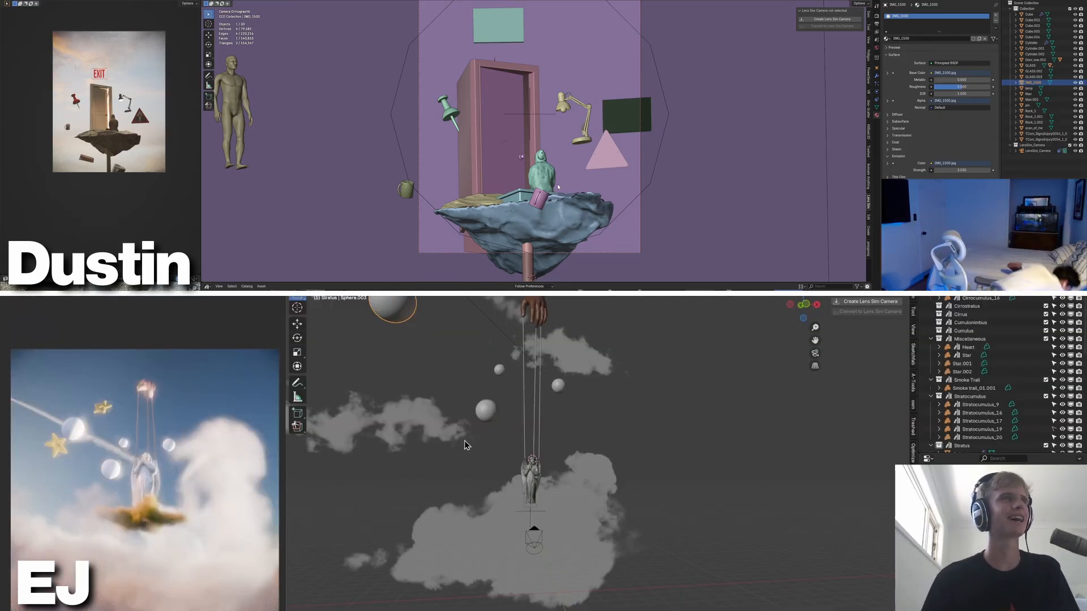
left_click(474, 419)
left_click(486, 415)
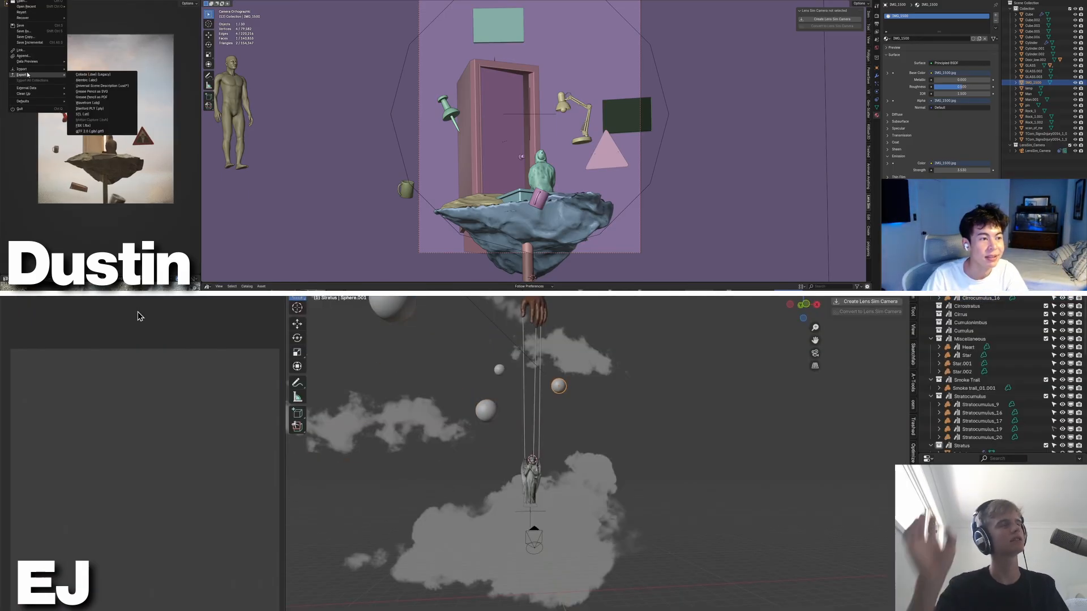
mouse_move(30, 90)
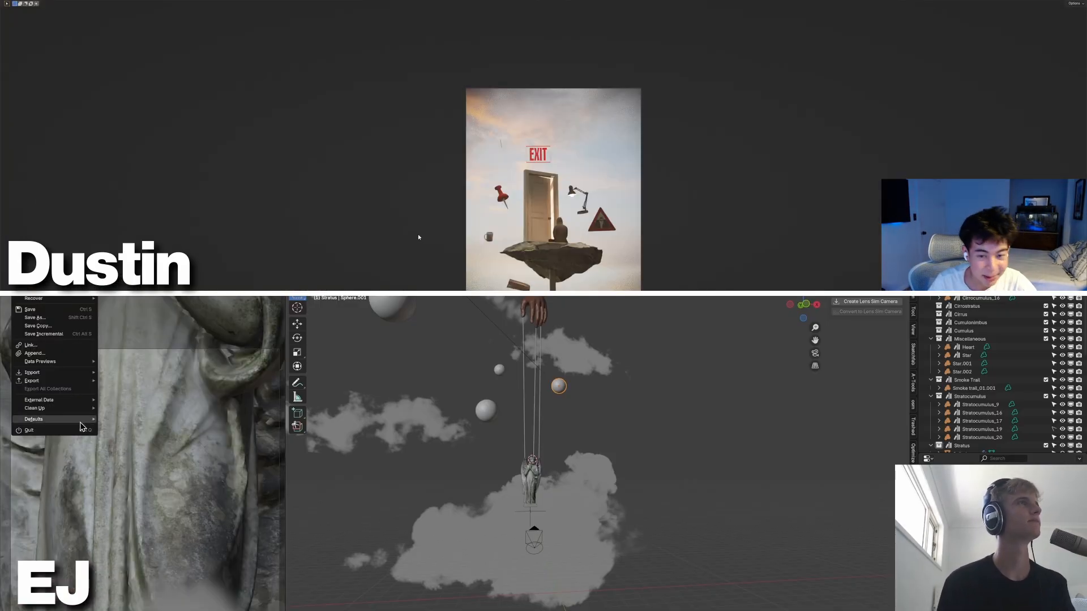
mouse_move(66, 400)
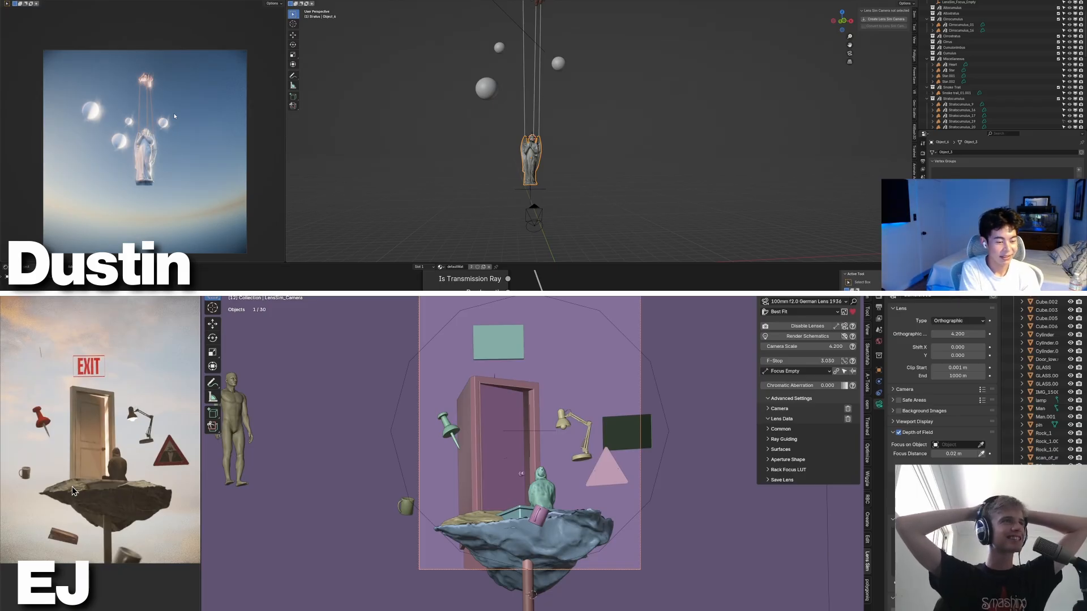
- Lower the angel statue along the Z axis beneath the hand
scroll(151, 104, "up", 5)
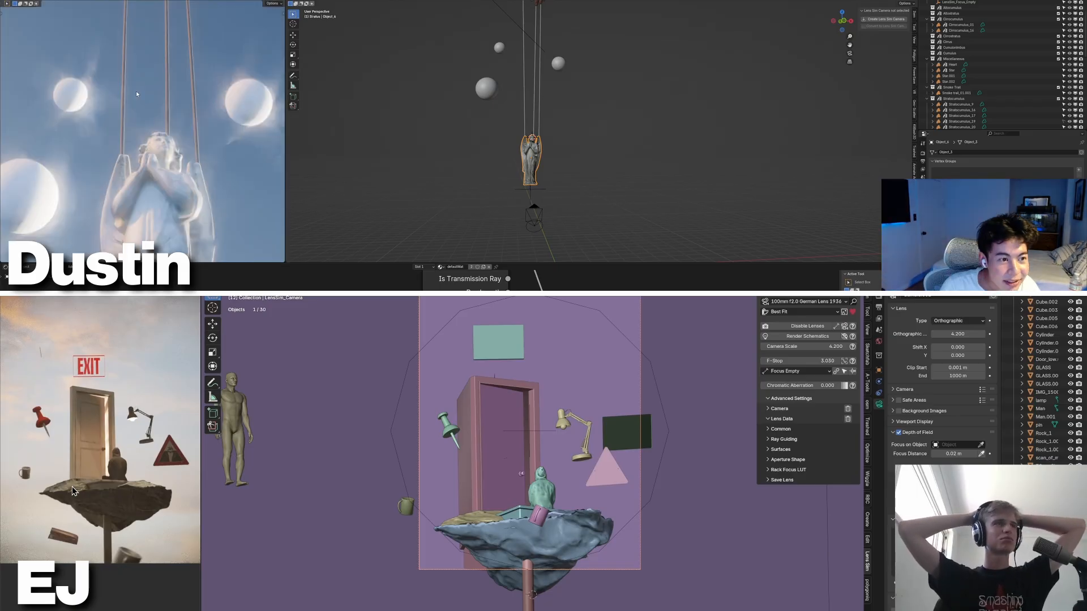
scroll(136, 92, "down", 10)
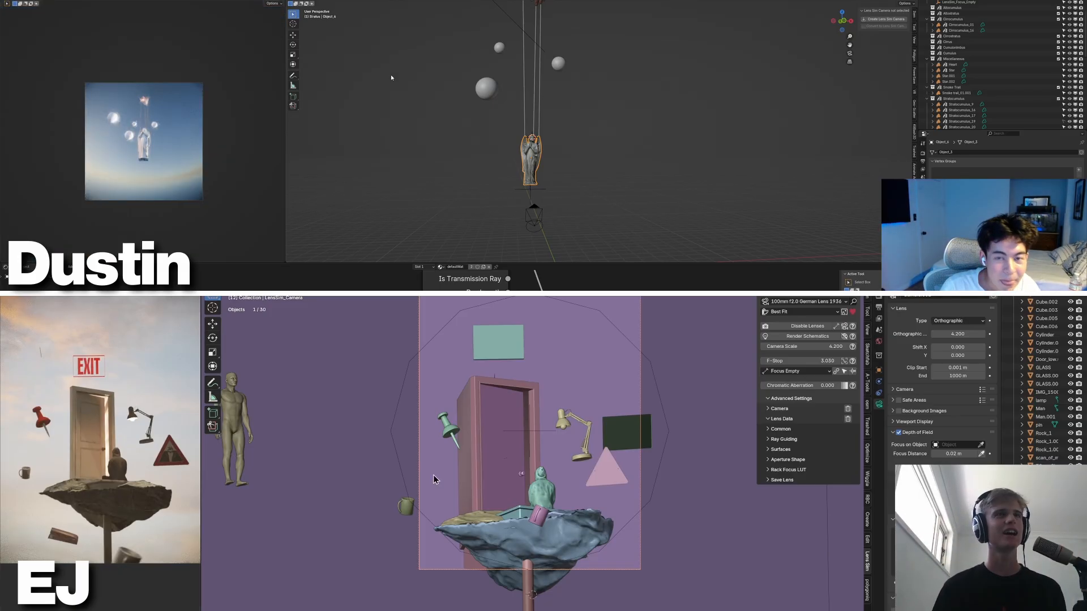
middle_click_drag(436, 478, 228, 515)
left_click(534, 216)
key("g")
key("z")
scroll(82, 517, "down", 1)
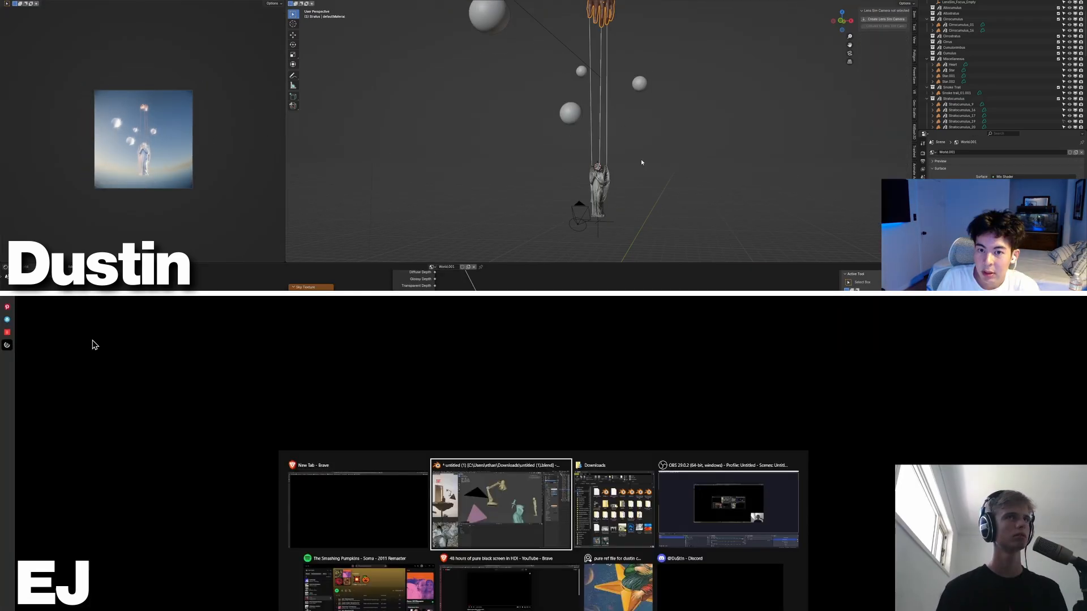
- Select the front string and reposition its lower end at the angel statue's head
key("alt+Tab")
scroll(638, 184, "up", 3)
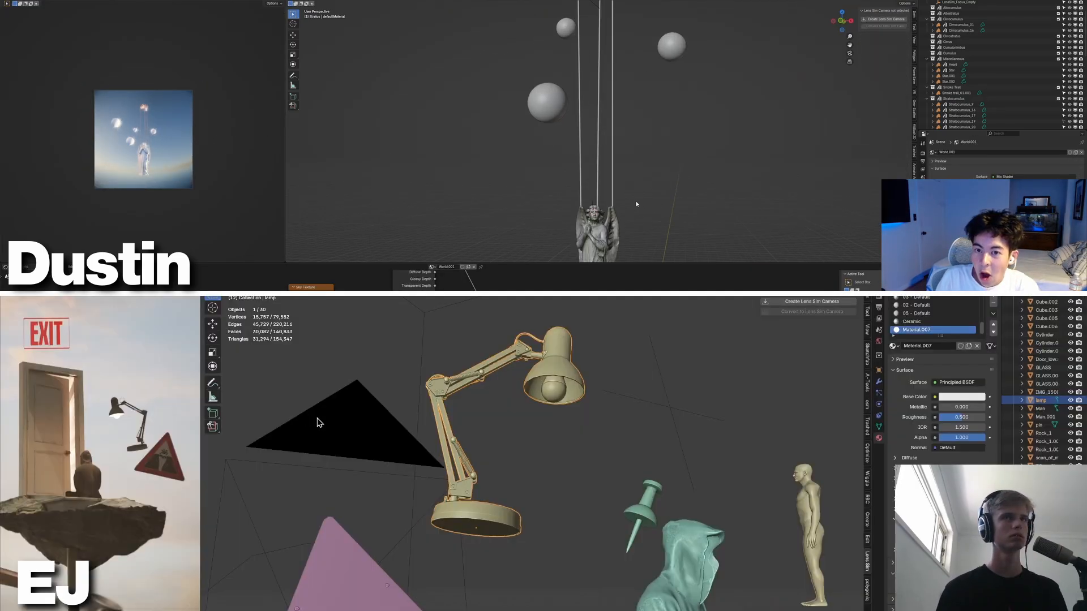
scroll(613, 113, "up", 4)
middle_click_drag(635, 203, 521, 218, "shift")
scroll(611, 118, "down", 4)
scroll(611, 117, "up", 1)
scroll(615, 198, "up", 2)
scroll(146, 92, "up", 5)
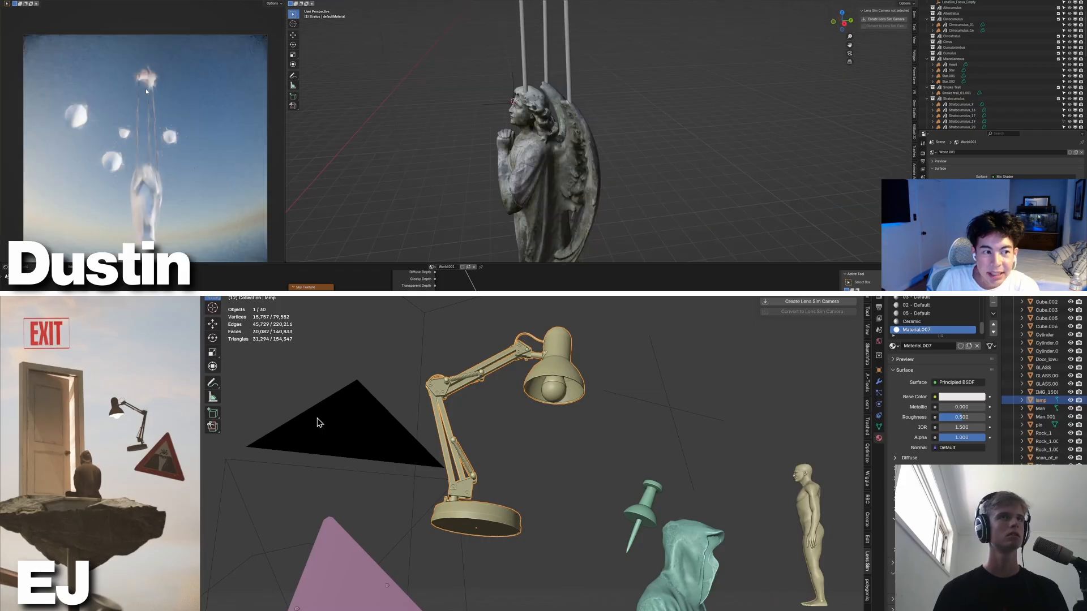
key("alt+Tab")
left_click(525, 63)
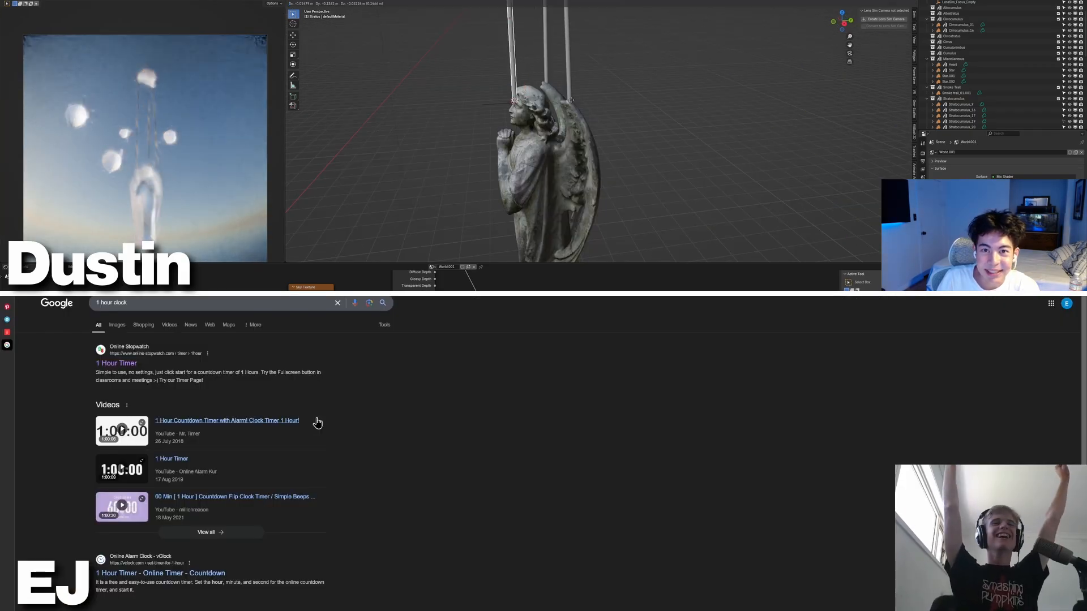
scroll(576, 98, "down", 6)
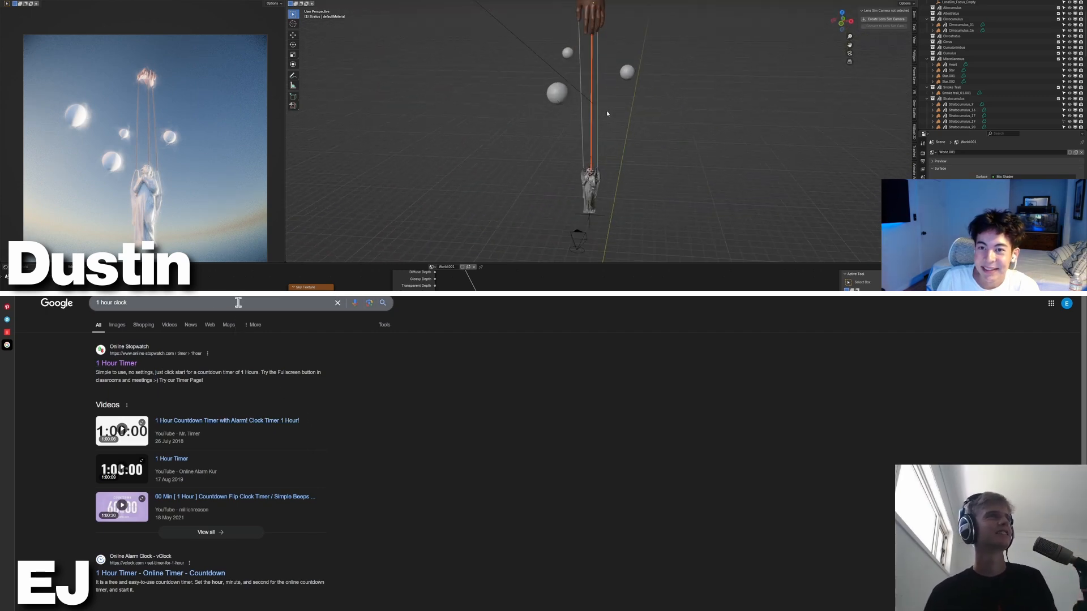
left_click(627, 123)
- Search Google for "timer" and start the 1:00:00 countdown
type("timer")
key("Return")
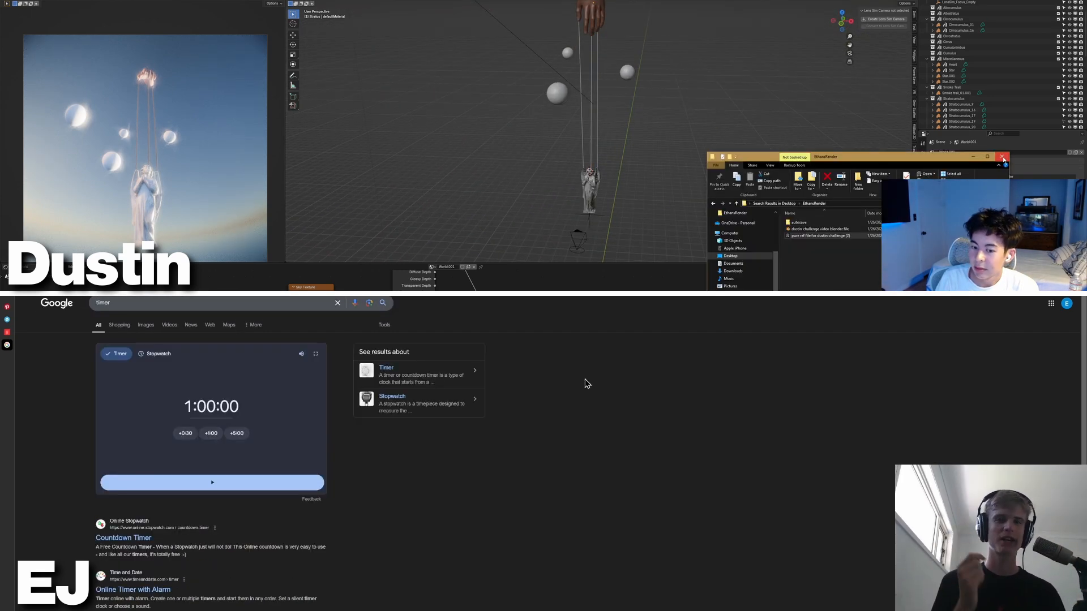
left_click(1002, 158)
key("super")
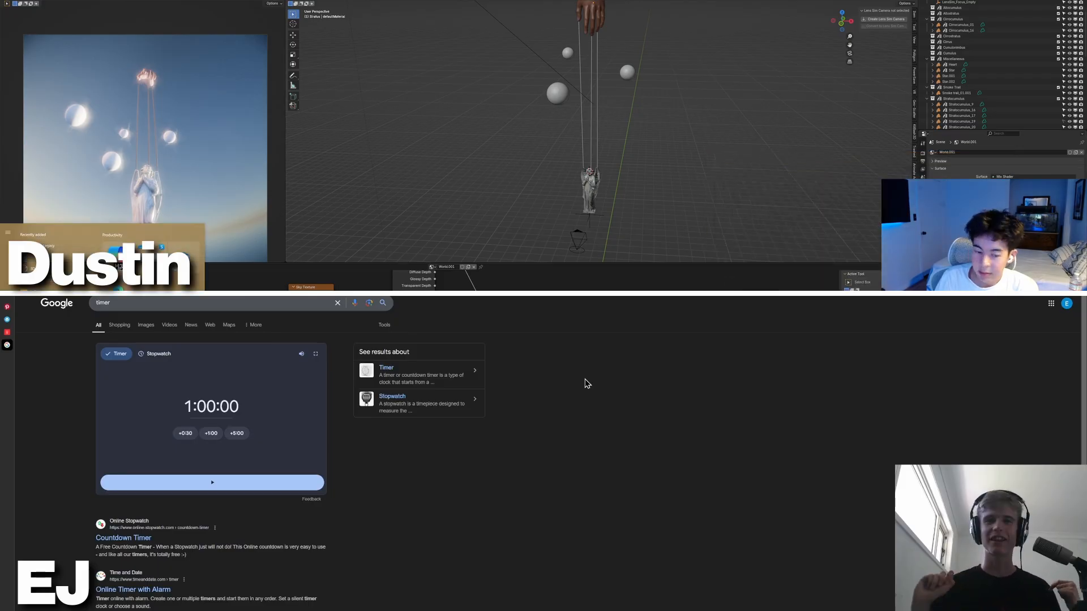
left_click(579, 291)
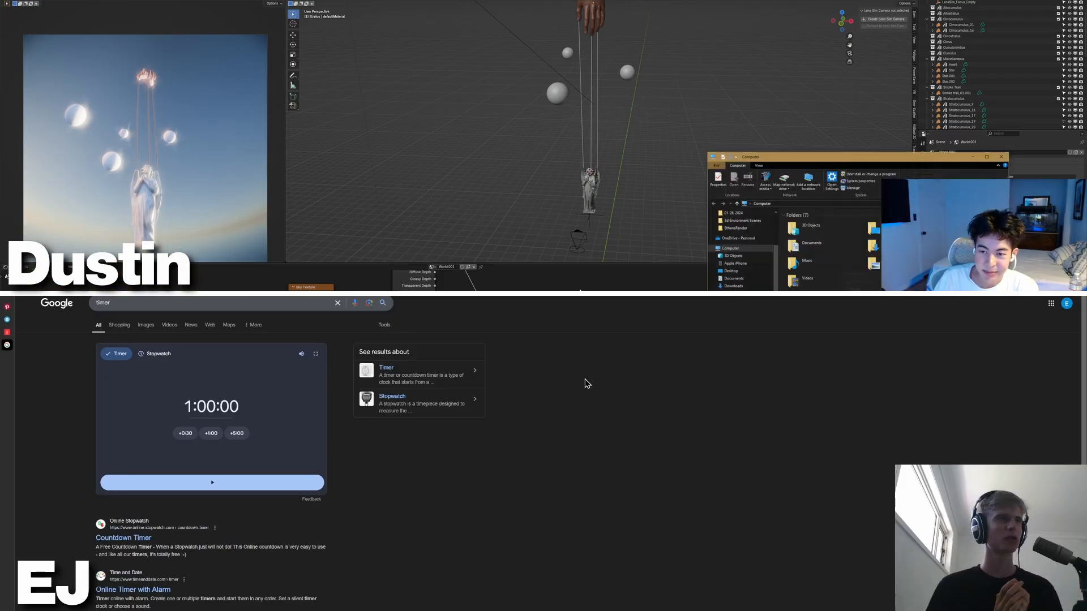
left_click(178, 488)
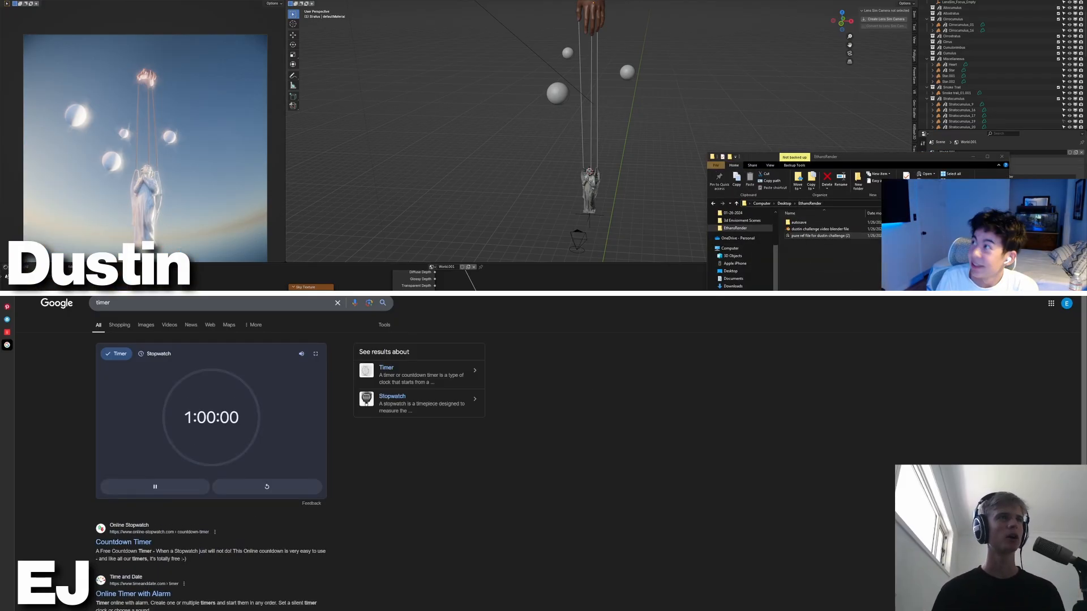
- Switch back to Blender and examine the floating door scene around the desk lamp, warning sign and platform
key("alt+Tab")
middle_click_drag(666, 601, 542, 507)
left_click(1001, 156)
scroll(155, 456, "up", 5)
left_click(93, 491)
scroll(93, 492, "down", 2)
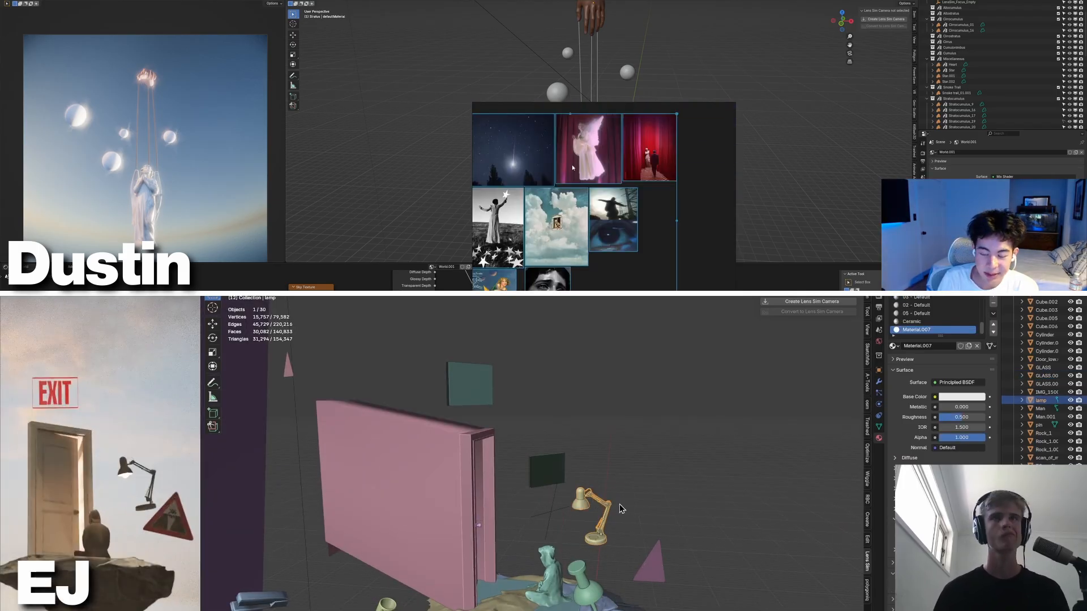
middle_click_drag(619, 505, 636, 504)
scroll(538, 420, "down", 5)
- Move the brown office-supply object from beside the human figure to just below the rock platform
key("z")
left_click(207, 129)
scroll(560, 501, "down", 4)
left_click(16, 2)
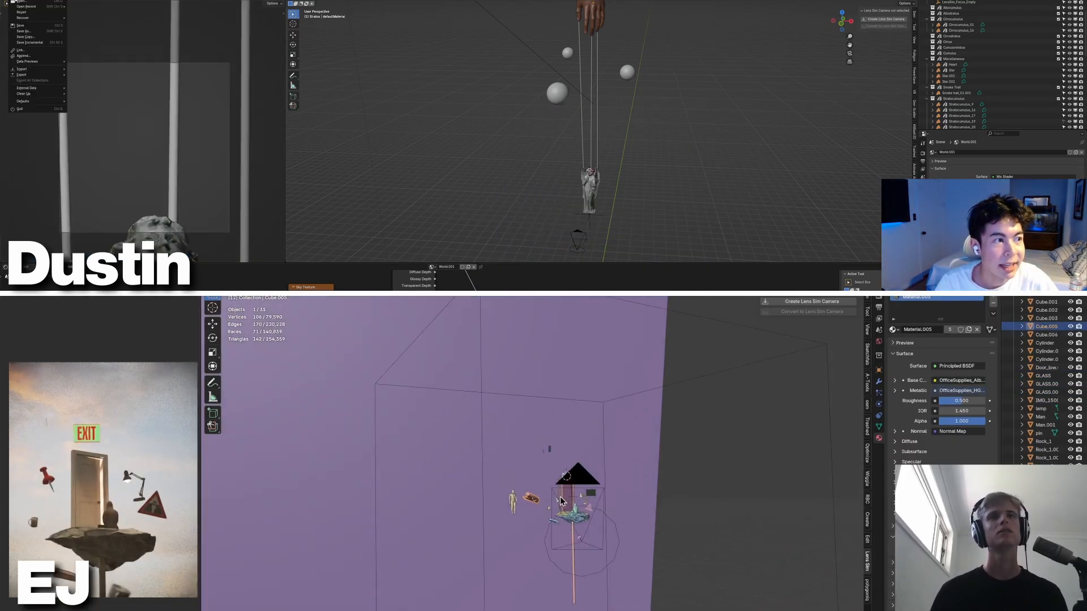
middle_click_drag(560, 502, 565, 501)
key("g")
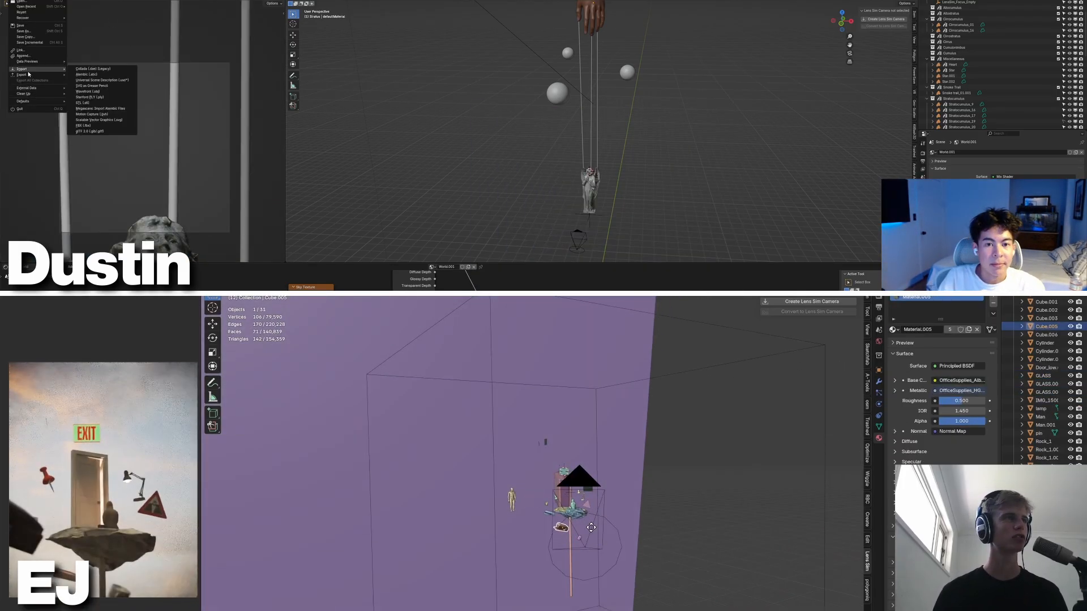
left_click(590, 527)
- Scale down the brown office-supply object beneath the rock platform
left_click(83, 125)
scroll(629, 521, "up", 5)
key("KP_Decimal")
scroll(745, 594, "down", 4)
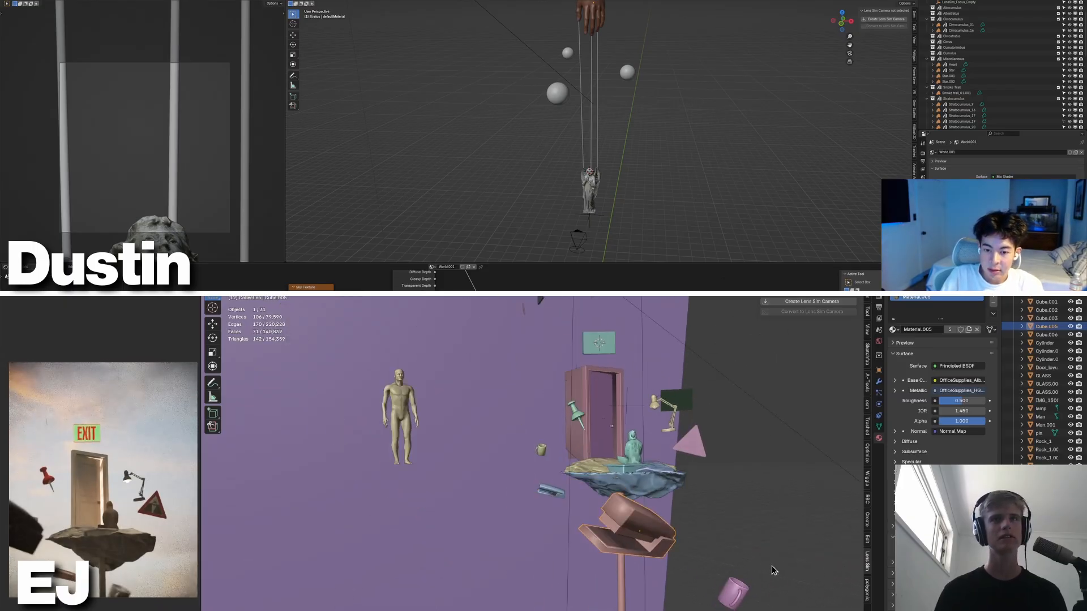
key("s")
left_click(713, 572)
- Move the brown office-supply object away from the platform in the horizontal plane, locking the Z axis
middle_click_drag(713, 572, 645, 575)
scroll(645, 575, "down", 3)
key("g")
key("shift+z")
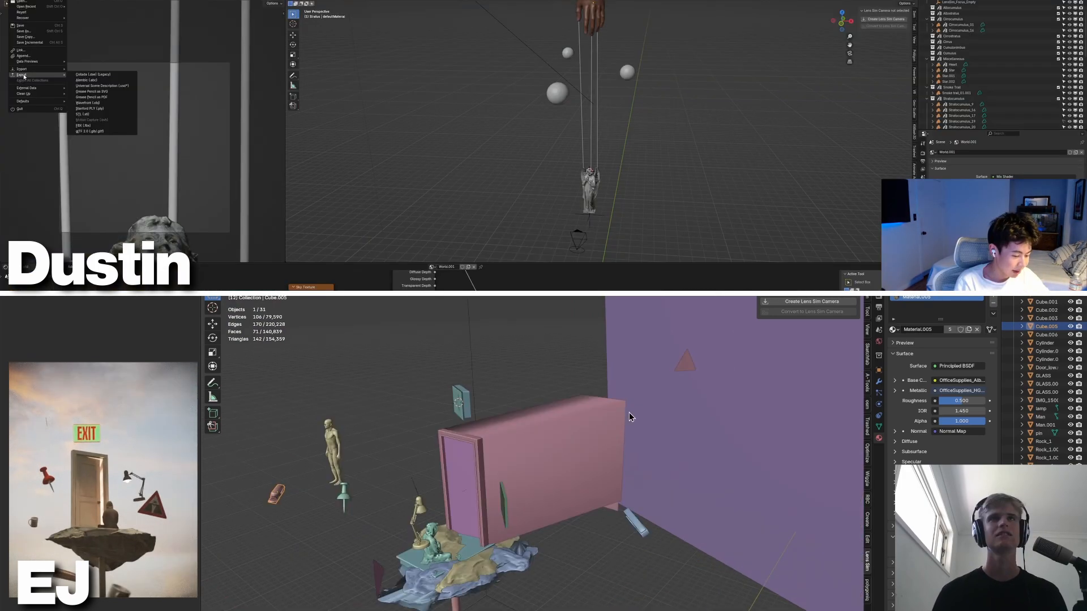
- Move the clipboard so it floats to the upper left of the exit sign in the camera view
middle_click_drag(677, 367, 672, 487, "shift")
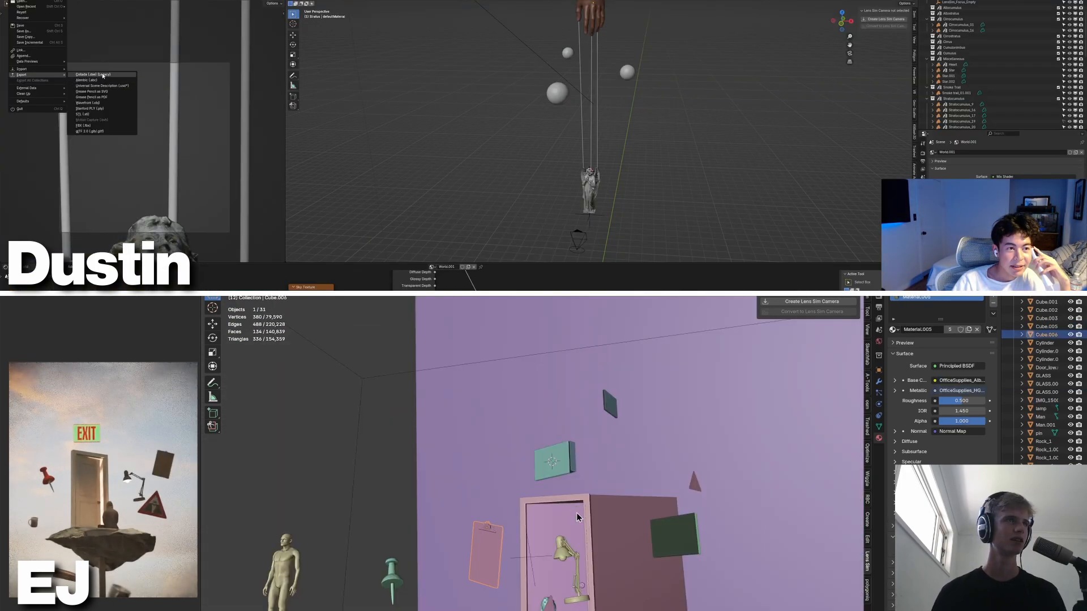
scroll(574, 513, "down", 3)
middle_click_drag(501, 500, 539, 493)
scroll(539, 493, "down", 2)
key("g")
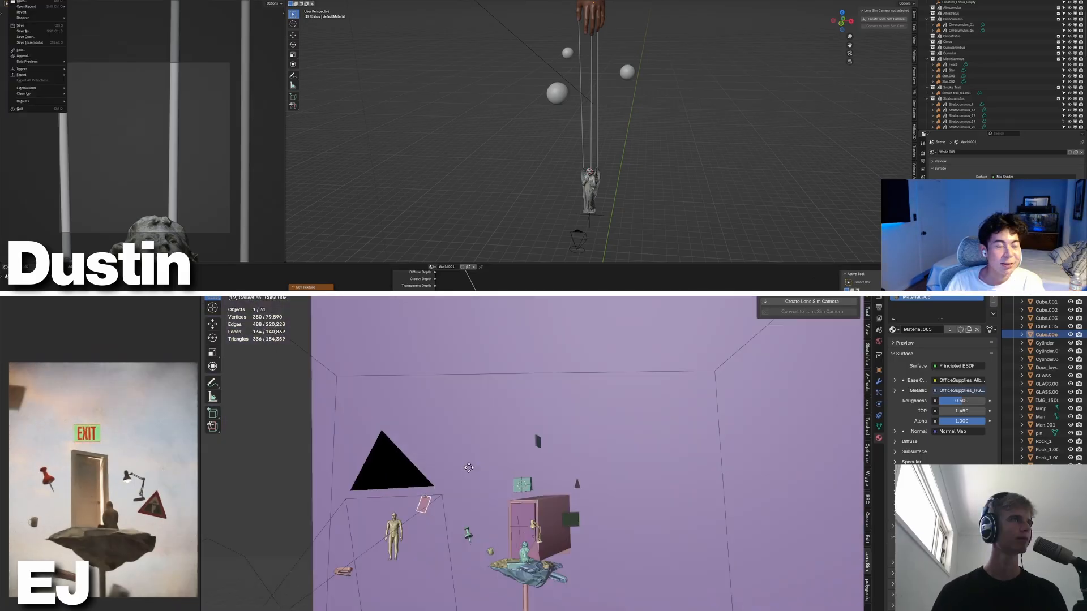
mouse_move(43, 76)
key("g")
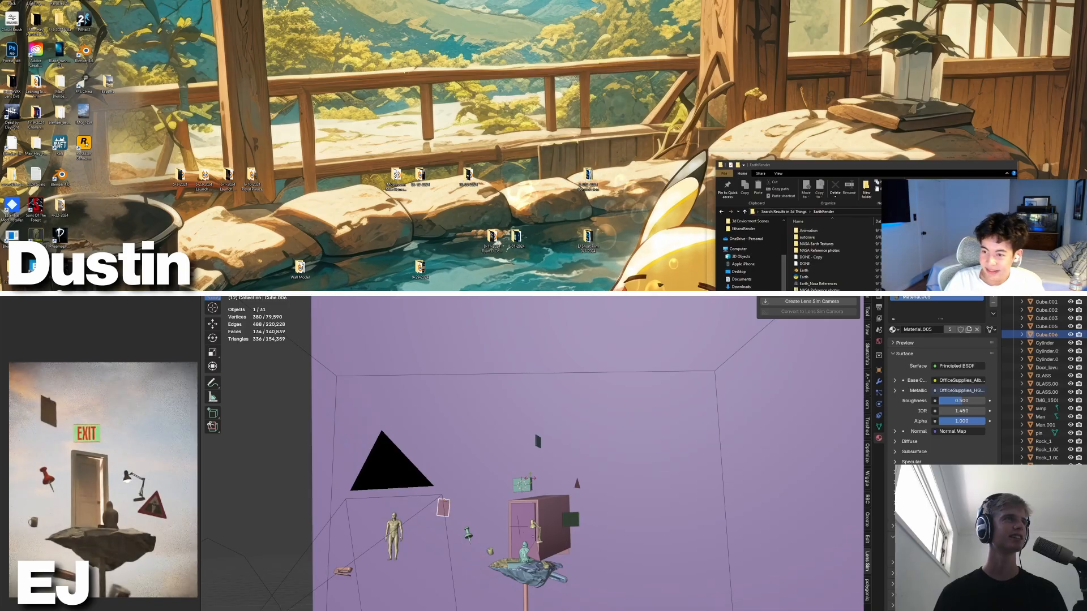
left_click(667, 562)
- Tilt the clipboard with a free trackball rotation so its face turns toward the camera
key("KP_Decimal")
middle_click_drag(666, 559, 658, 538)
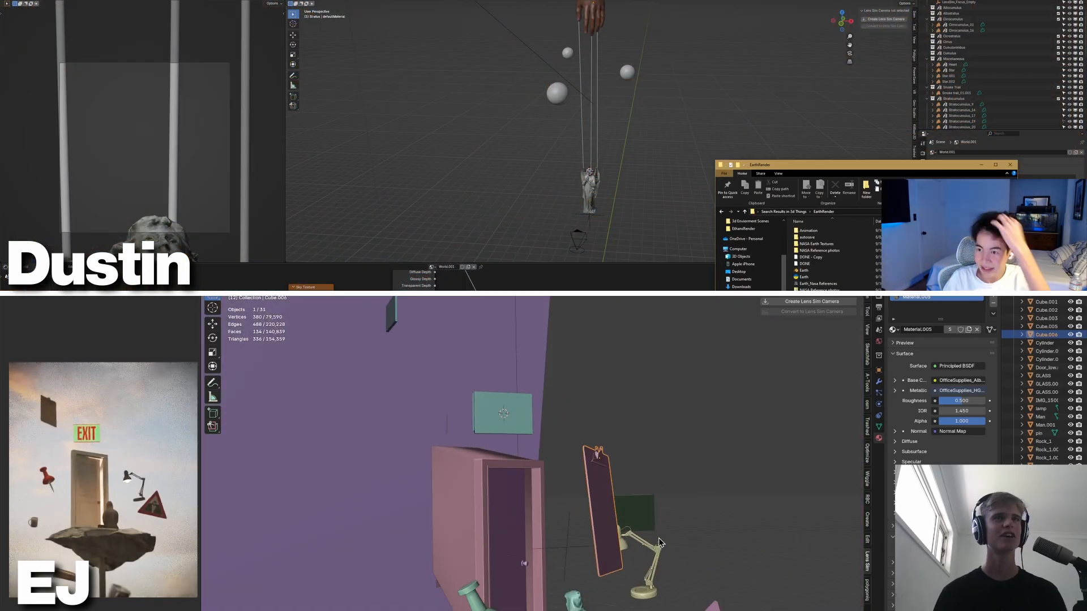
key("r")
key("r")
- Try to open the folder path copied from File Explorer in the FBX import file browser
left_click(849, 212)
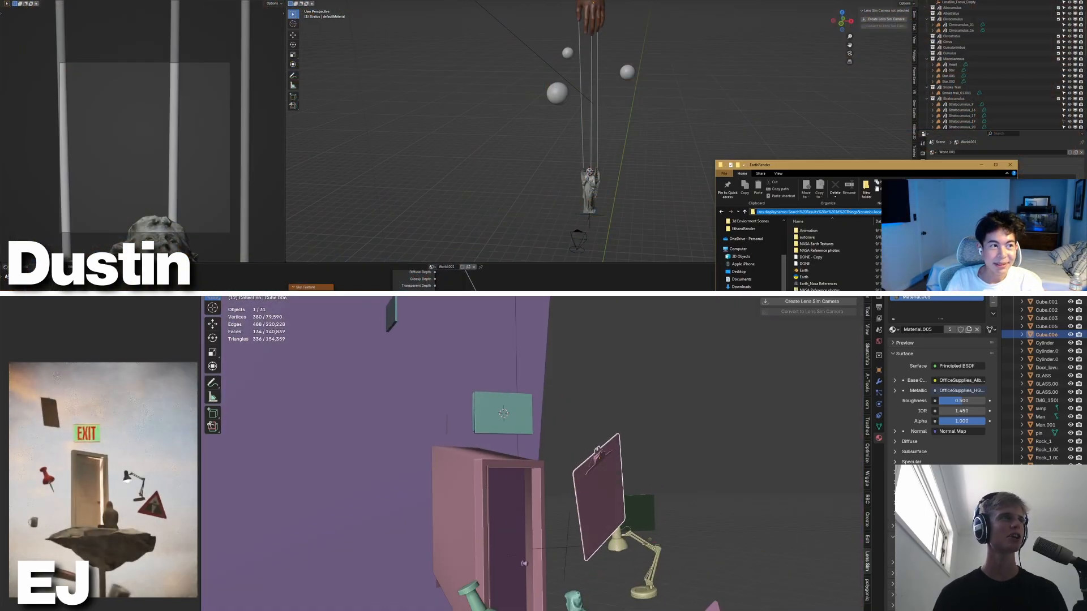
left_click(13, 0)
mouse_move(27, 76)
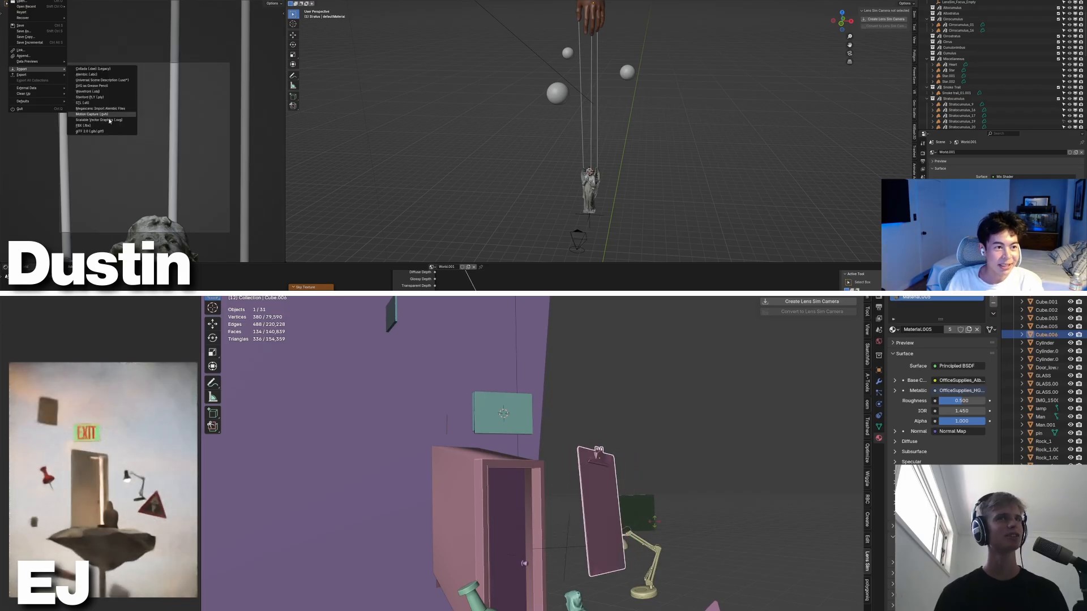
left_click(85, 125)
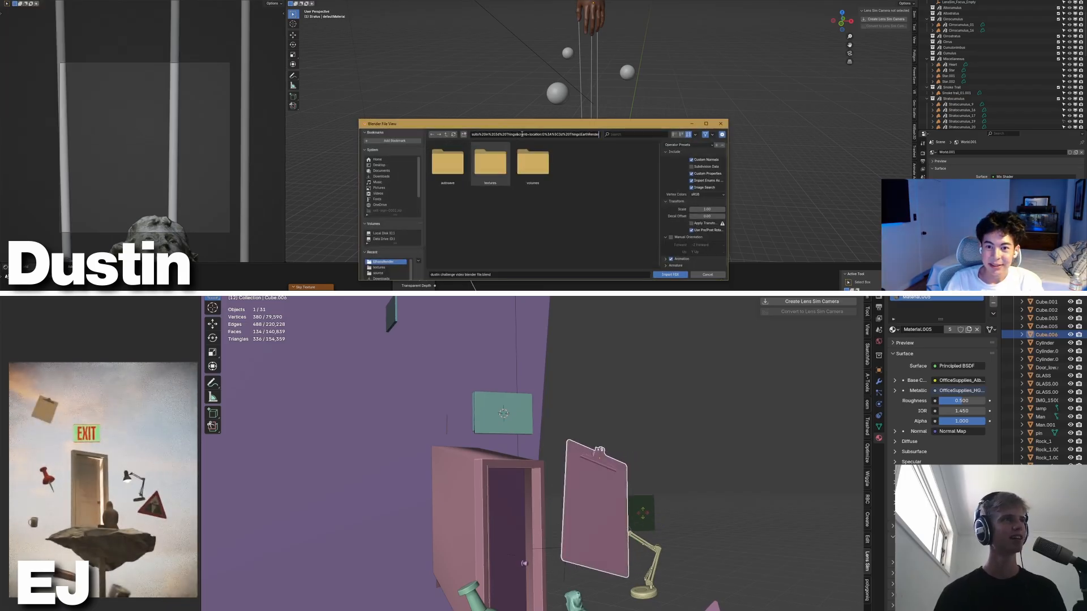
left_click(540, 145)
middle_click_drag(647, 518, 600, 526)
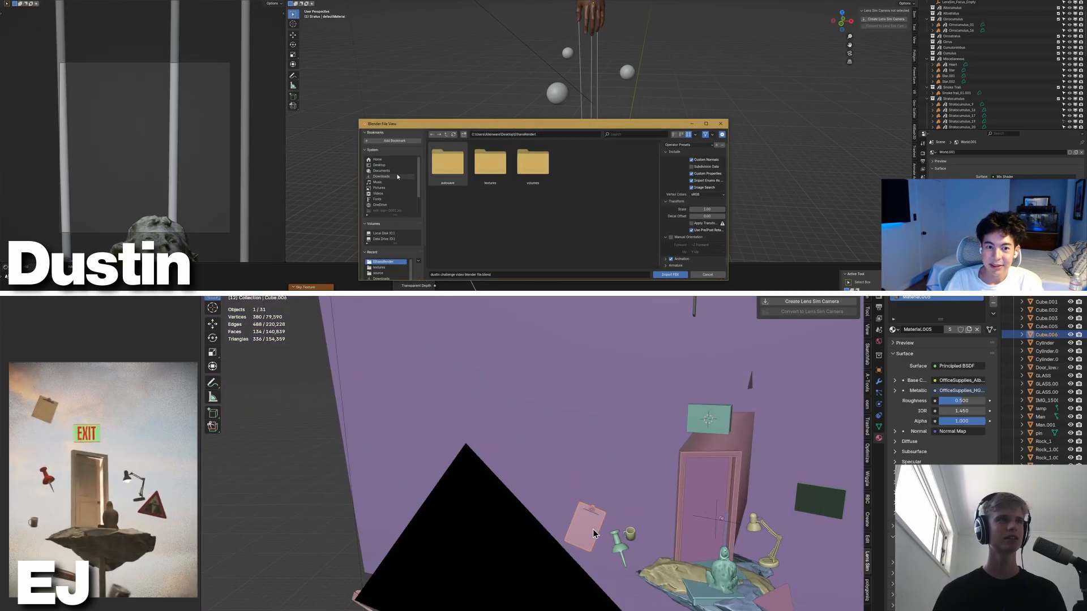
- Raise the clipboard slightly along the Z axis and cancel the FBX import dialog
left_click(380, 165)
key("g")
key("z")
left_click(716, 275)
left_click(661, 527)
left_click(14, 0)
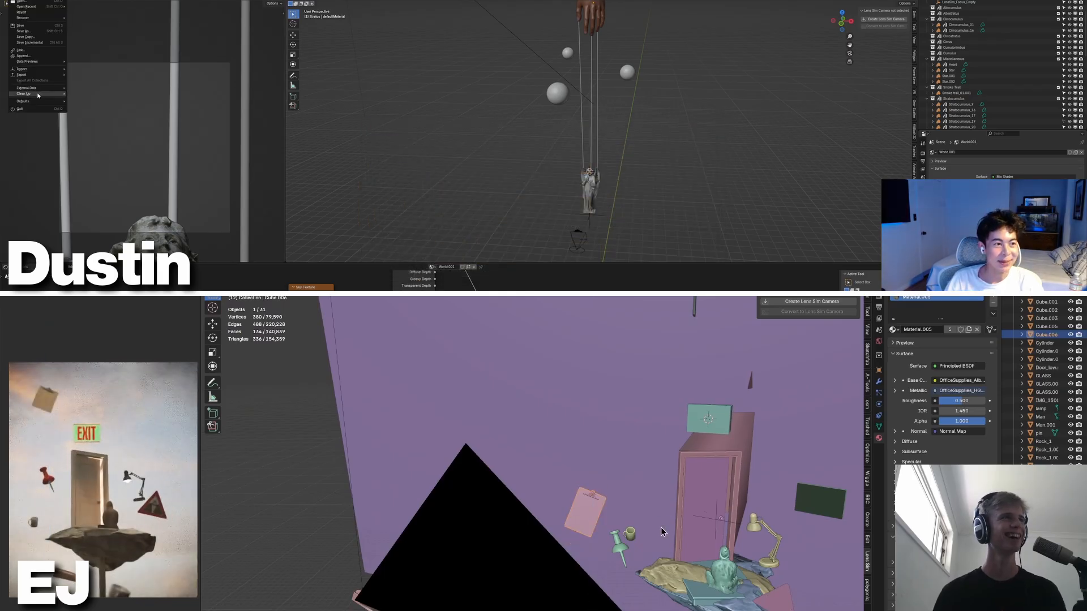
- Start an FBX import in the angel scene and select the exit sign and its glass panel in the door scene
mouse_move(19, 69)
left_click(717, 419)
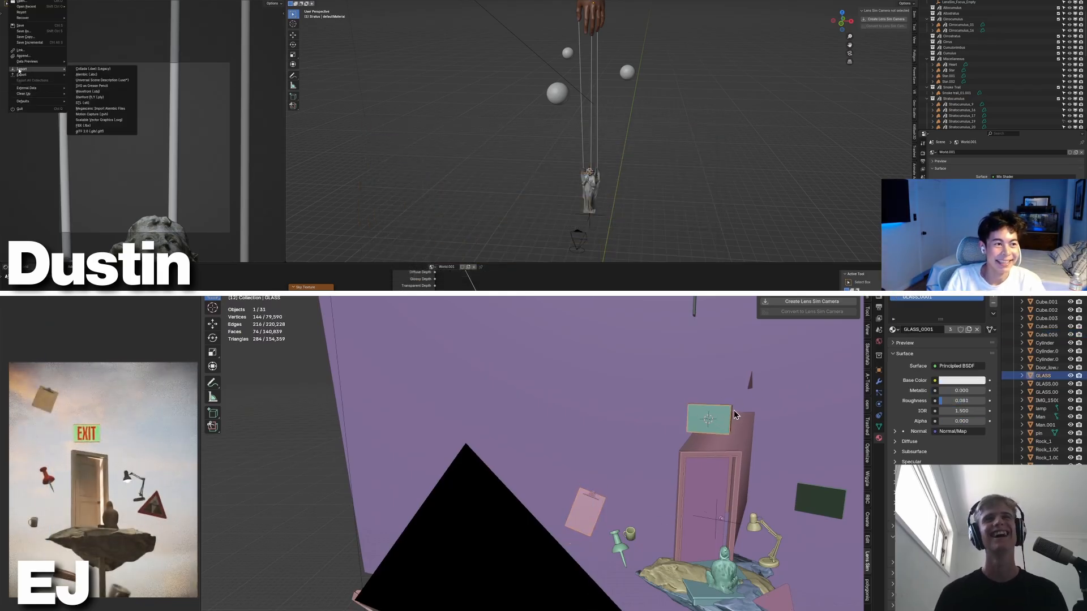
left_click(732, 410)
left_click(83, 125)
key("KP_Decimal")
left_click(962, 380)
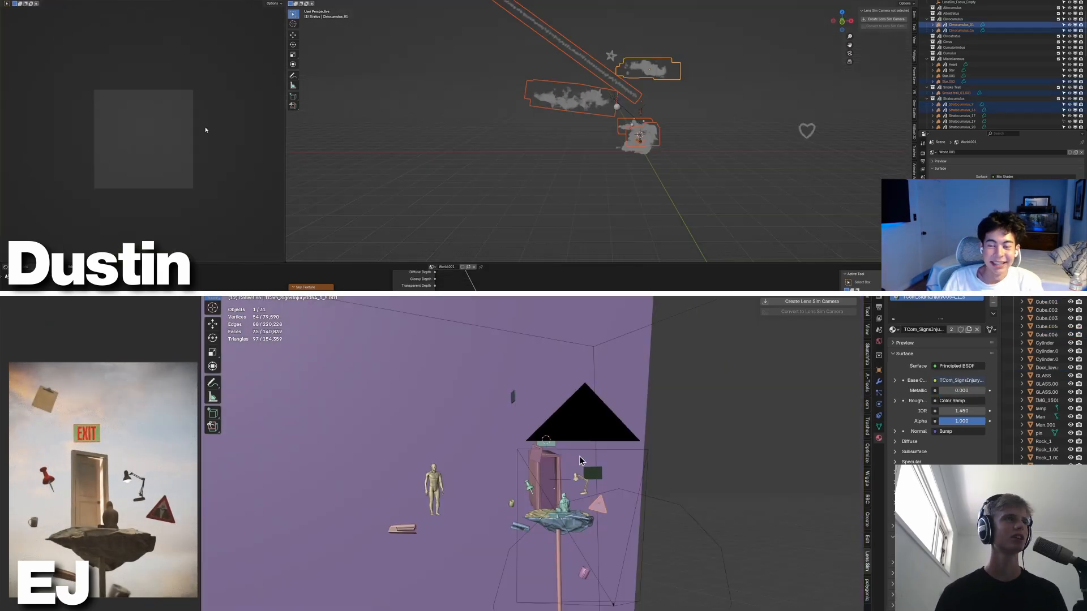
key("s")
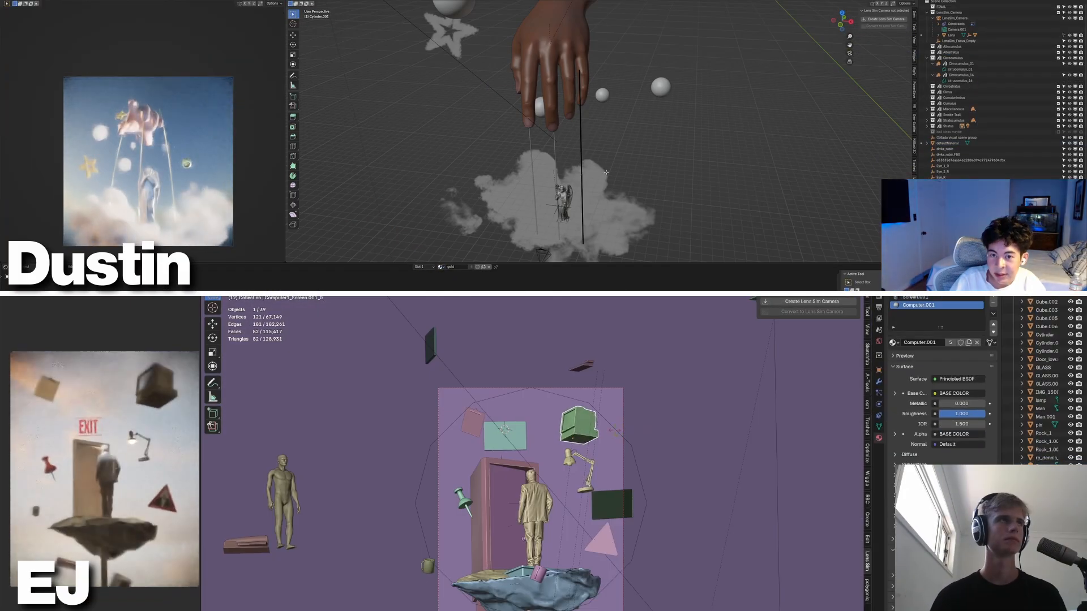
- Bend the middle of one string outward below the fingers with proportional editing
key("g")
scroll(615, 171, "up", 6)
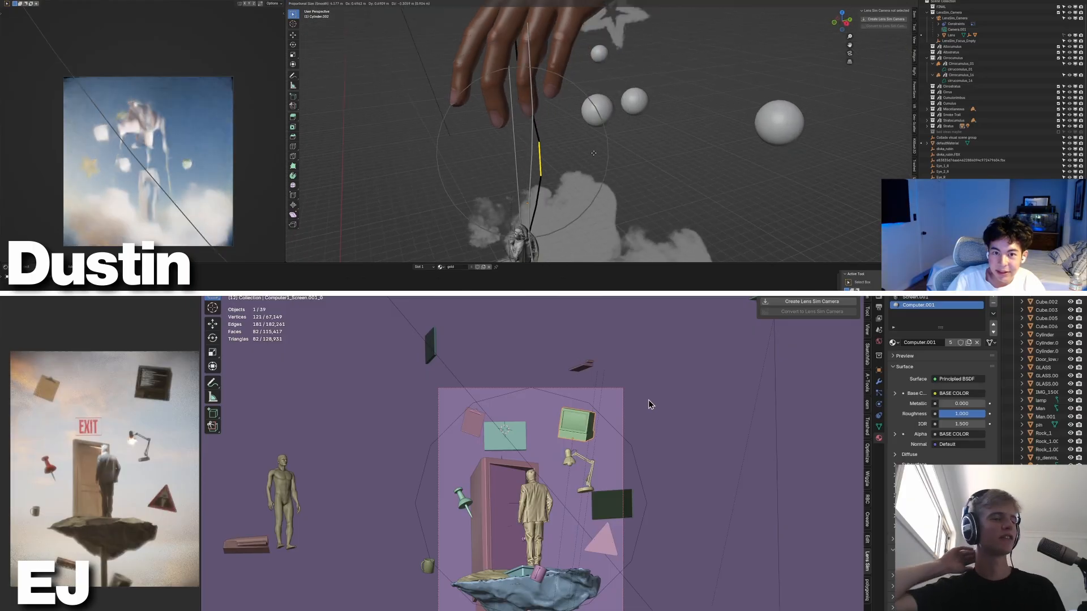
scroll(593, 153, "up", 1)
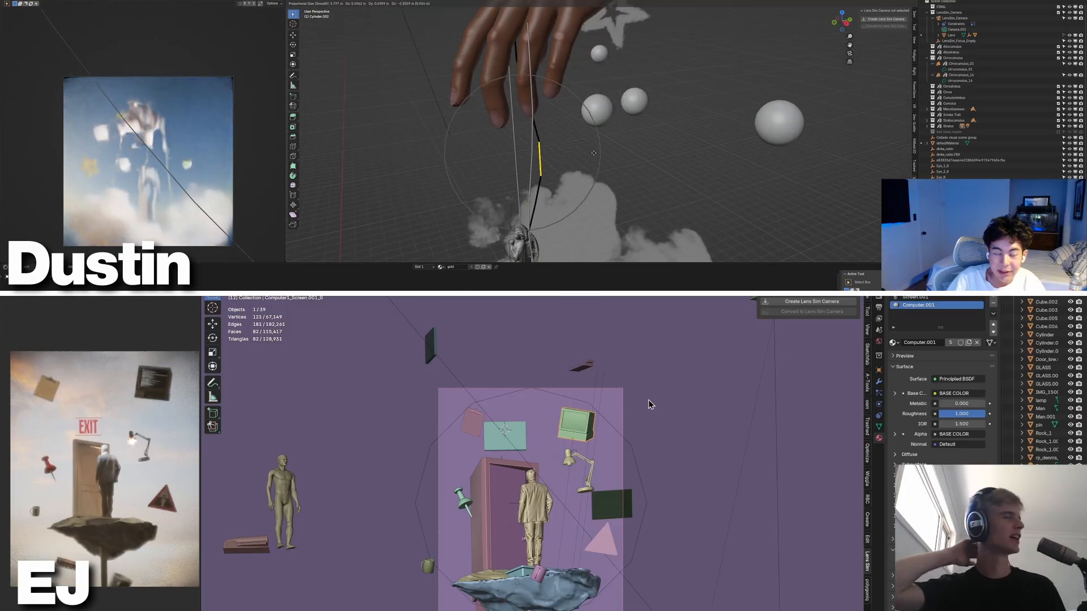
left_click(594, 152)
key("Tab")
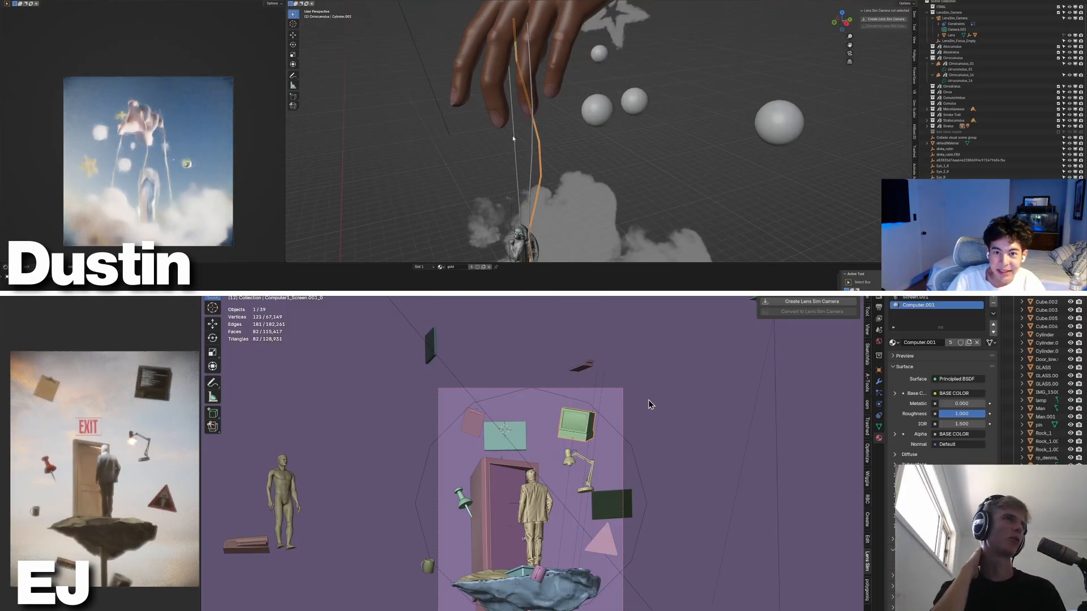
- Bend the neighbouring string with proportional editing, and move and trackball-rotate the old computer right of the exit sign
left_click(471, 136)
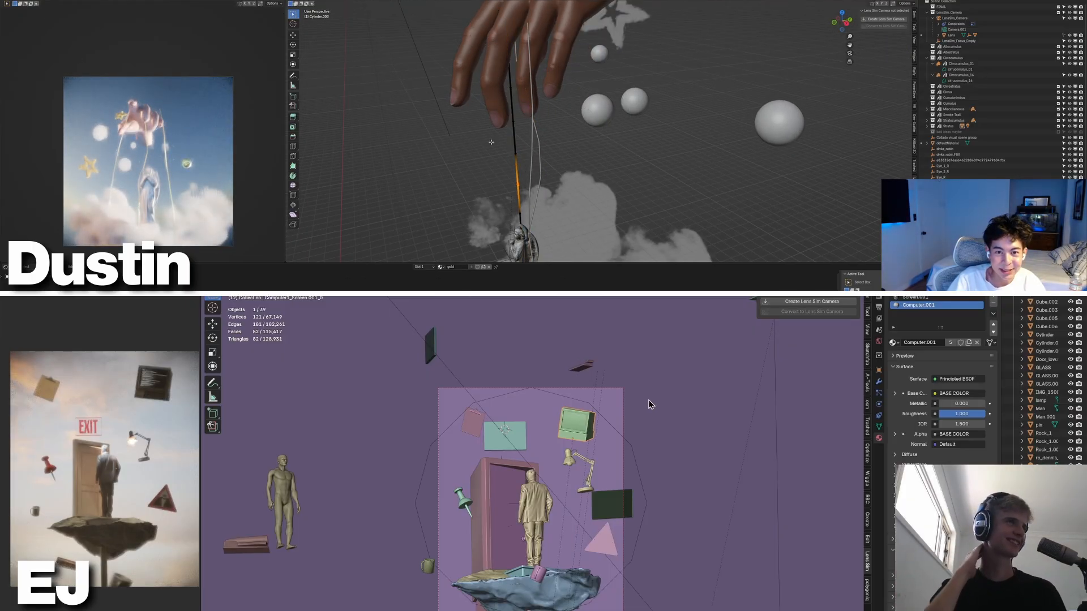
middle_click_drag(482, 138, 566, 156)
key("g")
key("g")
right_click(628, 170)
left_click(610, 436)
scroll(564, 178, "down", 3)
key("r")
key("r")
key("g")
left_click(583, 142)
key("Tab")
- Move the bent string along the Z axis below the hand and confirm the computer's new placement
key("g")
key("z")
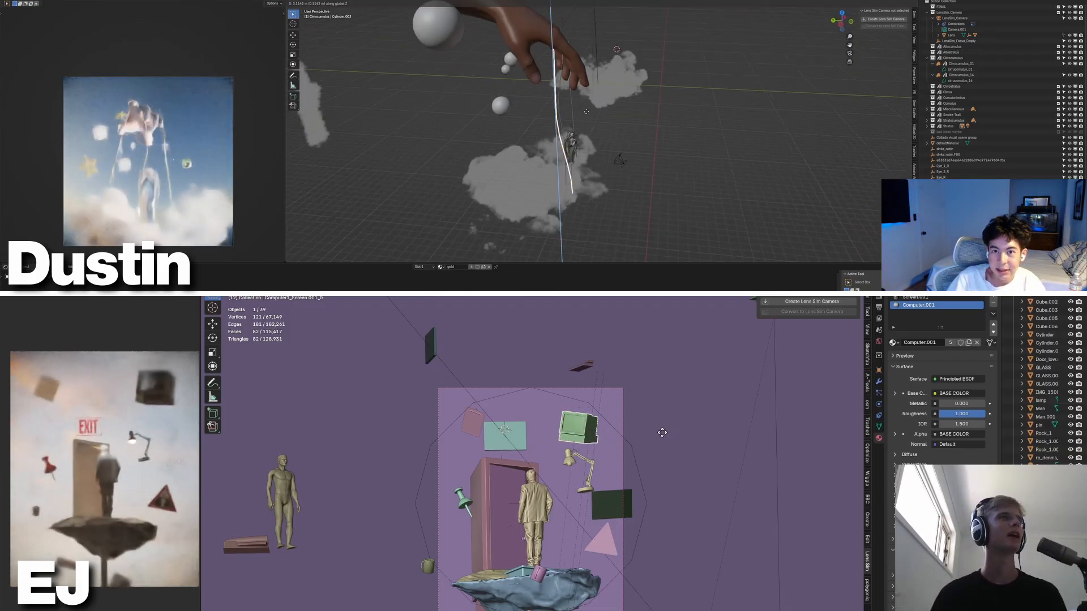
middle_click_drag(585, 111, 531, 135)
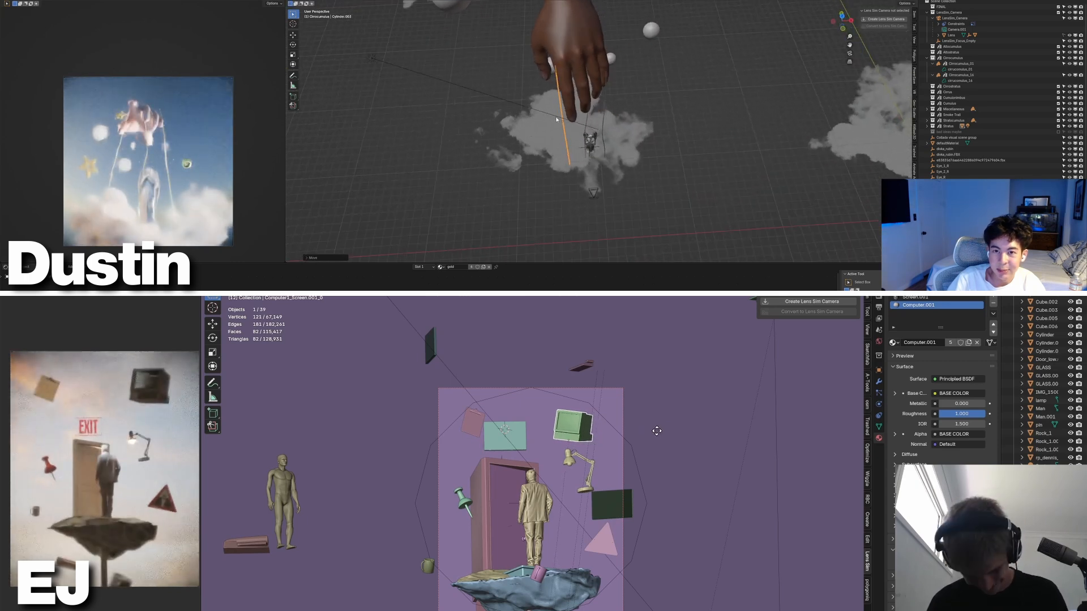
left_click(605, 110)
middle_click_drag(604, 110, 600, 82)
left_click(661, 435)
- Shift the bent string horizontally, with Z locked, so it hangs from the fingertips
key("g")
key("shift+z")
left_click(680, 90)
middle_click_drag(680, 90, 641, 106)
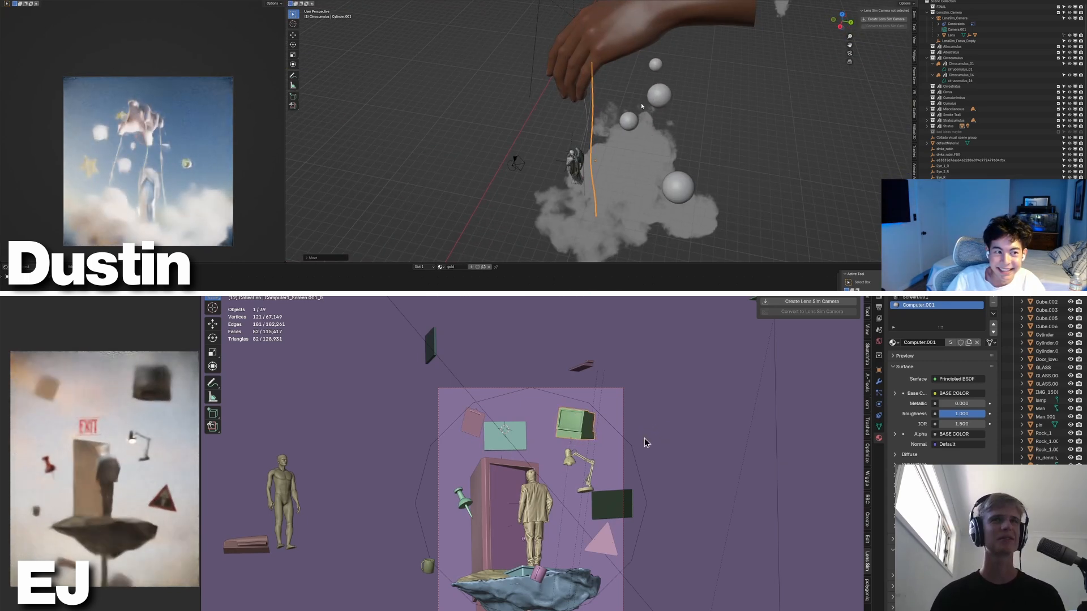
- Move the distant stratocumulus cloud close to the hand, and reposition the keyboard in the door scene
scroll(641, 107, "down", 8)
left_click(583, 366)
left_click(776, 86)
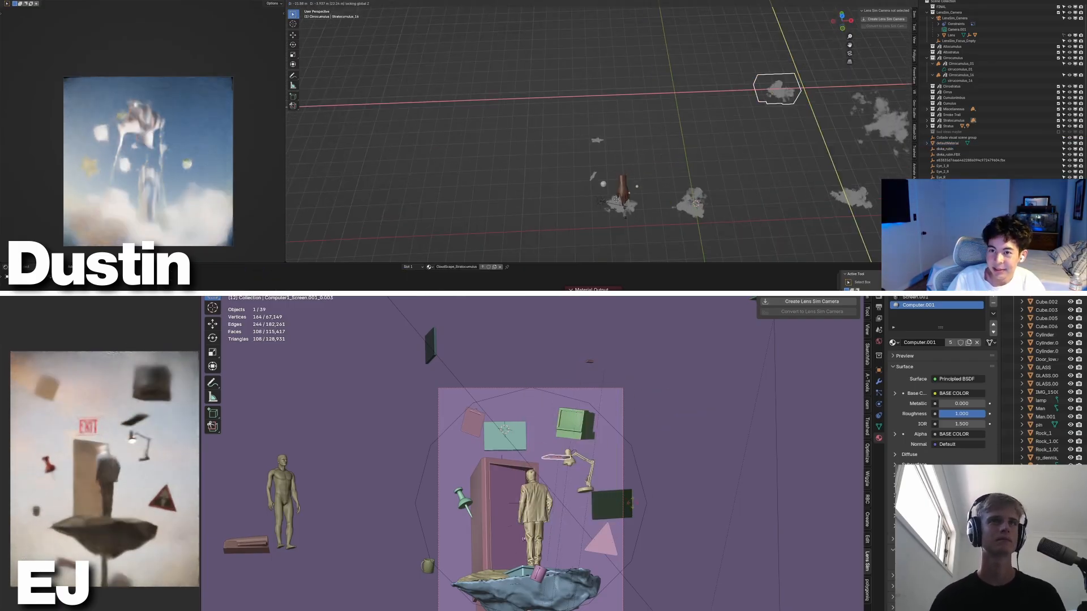
key("g")
left_click(623, 174)
scroll(685, 119, "up", 6)
key("g")
middle_click_drag(685, 119, 651, 113)
left_click(660, 158)
- Shift the stratocumulus cloud along the X axis so it sits above the hand
key("g")
key("x")
scroll(552, 462, "down", 4)
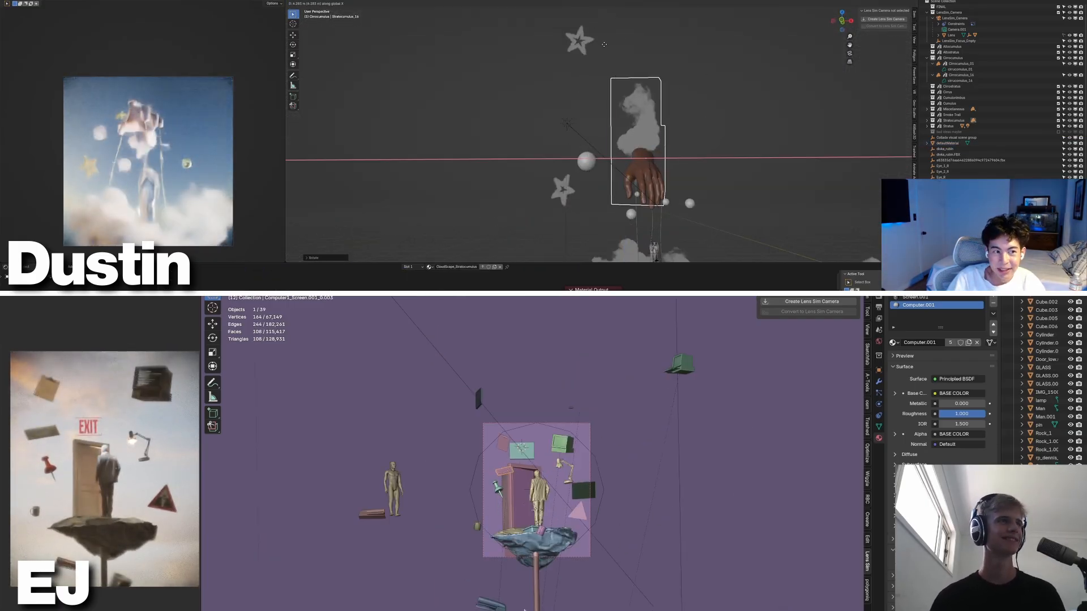
key("s")
key("Escape")
- Reposition the keyboard to the lower right of the floating rock
left_click(560, 529)
key("g")
middle_click_drag(560, 529, 543, 481)
left_click(575, 514)
- Try to move the desk lamp up beside the exit sign
left_click(518, 412)
key("g")
middle_click_drag(557, 72, 617, 169)
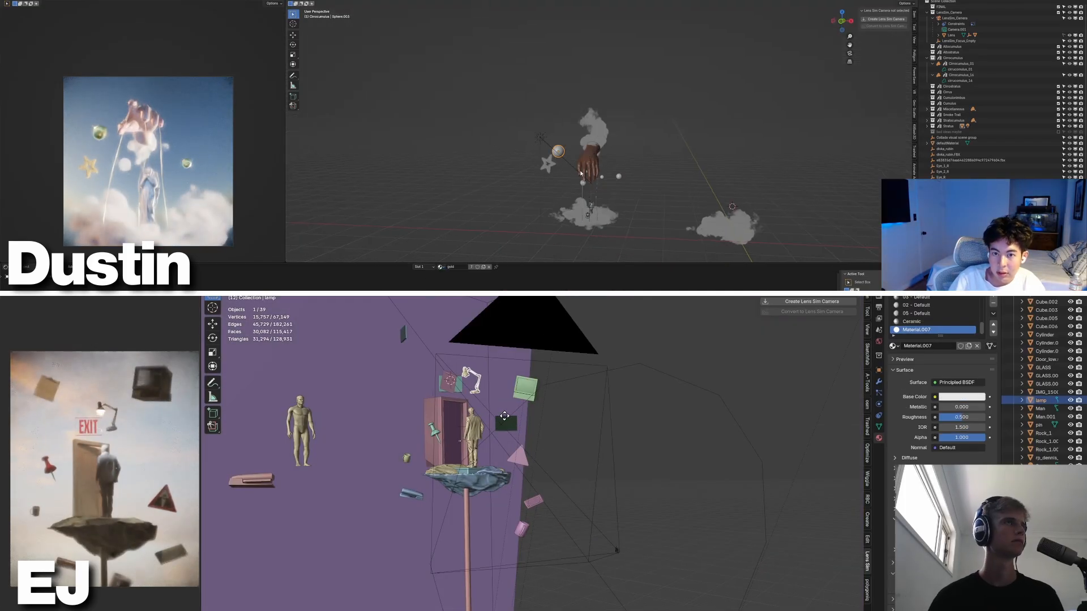
scroll(604, 170, "up", 5)
left_click(531, 444)
- Apply the gold material to a sphere near the hand, and delete the spare keyboard in the door scene
left_click(555, 207)
left_click(430, 267)
left_click(533, 501)
key("Return")
key("shift+s")
left_click(443, 475)
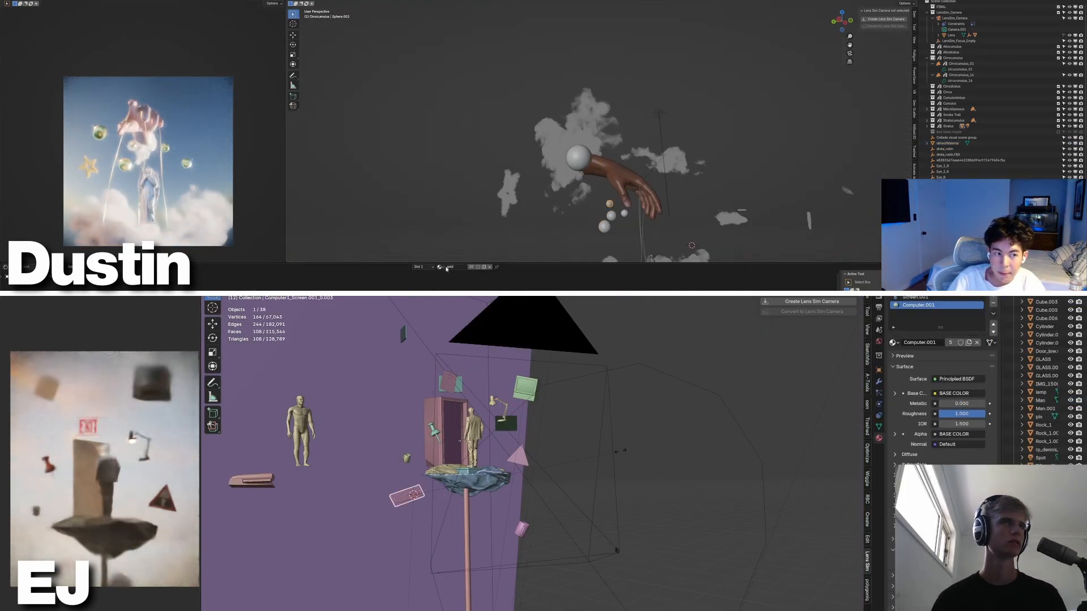
- Move the remaining keyboard along the Y and Z axes to float at the lower left of the rock
scroll(602, 542, "down", 5)
middle_click_drag(474, 539, 545, 513)
key("g")
key("y")
left_click(576, 83)
key("g")
key("z")
left_click(622, 532)
- Duplicate a gold sphere in the camera view and place the copy to the right of the strings
left_click(575, 138)
key("KP_0")
key("shift+d")
left_click(631, 152)
scroll(631, 152, "down", 5)
key("r")
- Open the right-hand string for mesh editing, and rescale the mug left of the rock
left_click(606, 182)
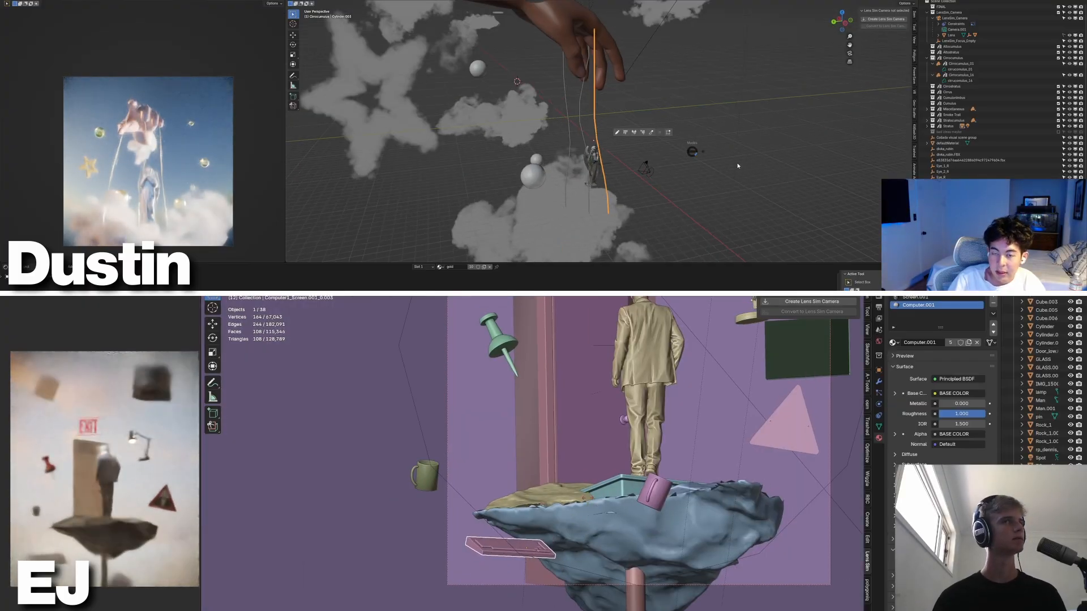
key("Tab")
key("g")
left_click(430, 477)
key("s")
left_click(514, 469)
- Bend the lower end of the right-hand string with proportional editing, and frame the push pin in the door scene
left_click(734, 135)
key("Tab")
key("Tab")
left_click(500, 342)
key("g")
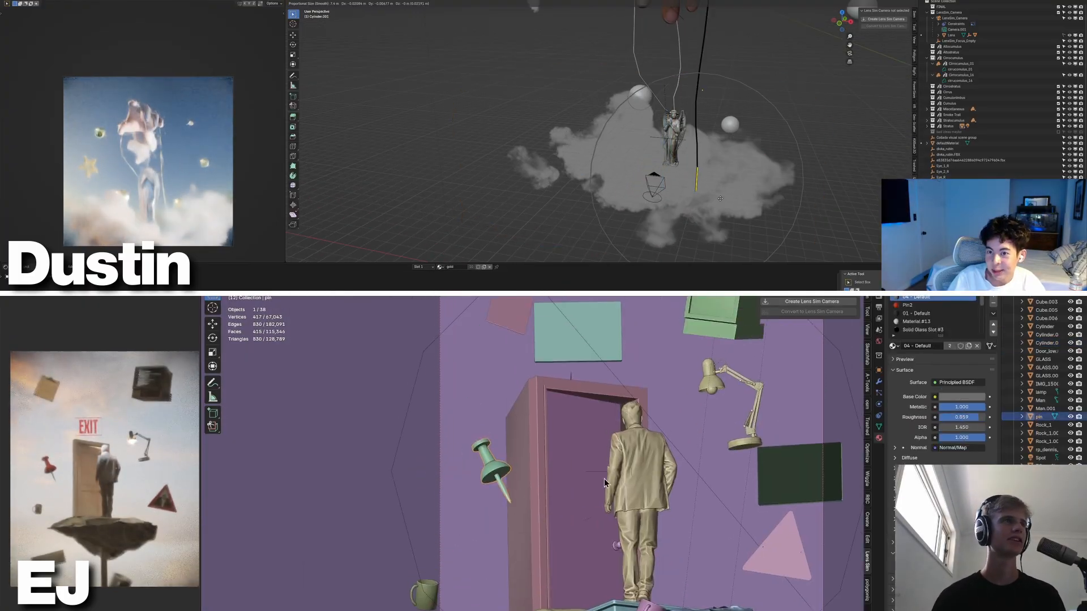
key("KP_Decimal")
middle_click_drag(599, 459, 485, 559)
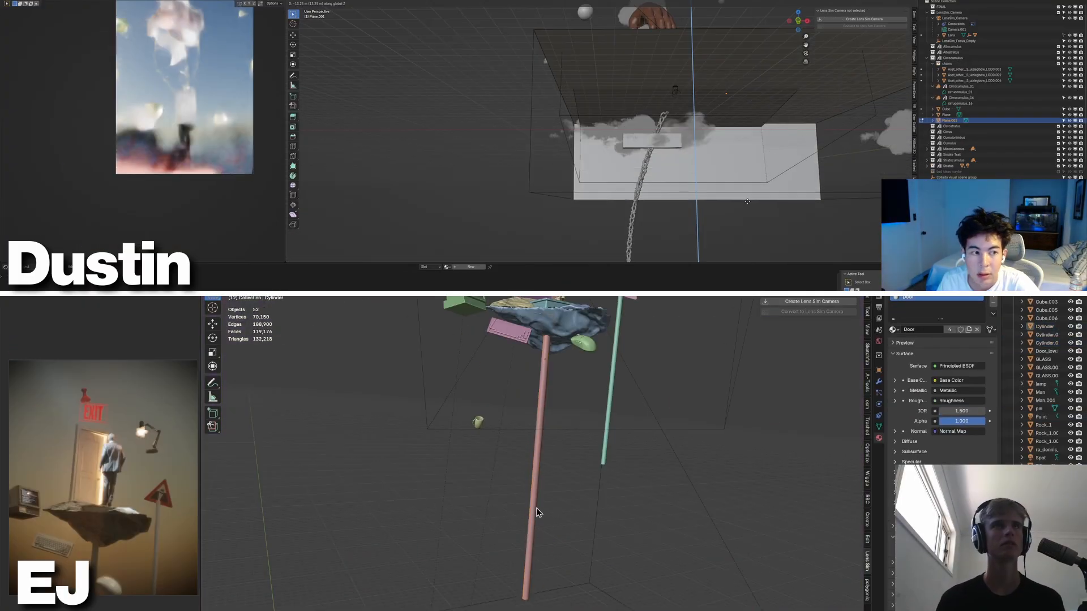
- Cancel the plane's extrusion along Z, and add a new material in a second slot on the rock's support pole
middle_click_drag(534, 510, 532, 514)
right_click(737, 157)
key("Tab")
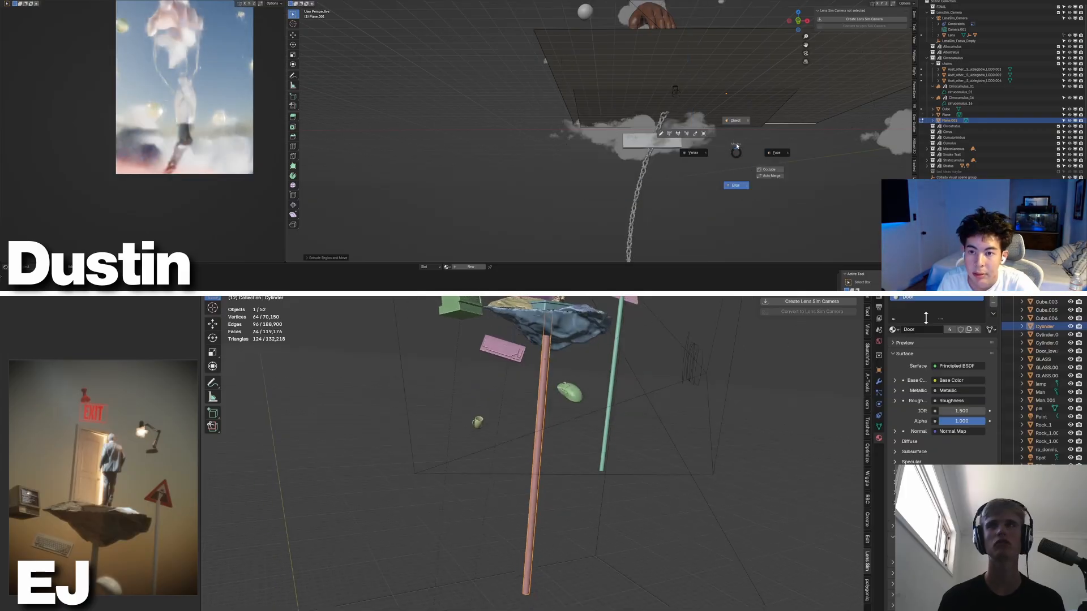
left_click(994, 299)
left_click(924, 344)
- Assign the new material to all faces of the support pole, and delete the large plane in the angel scene
key("Tab")
key("Tab")
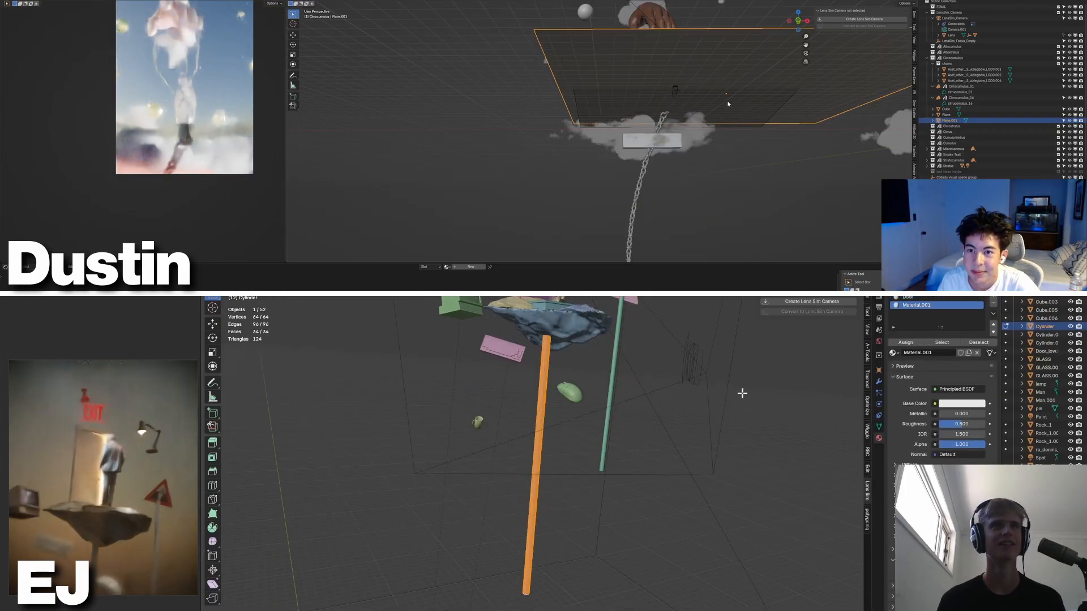
key("Delete")
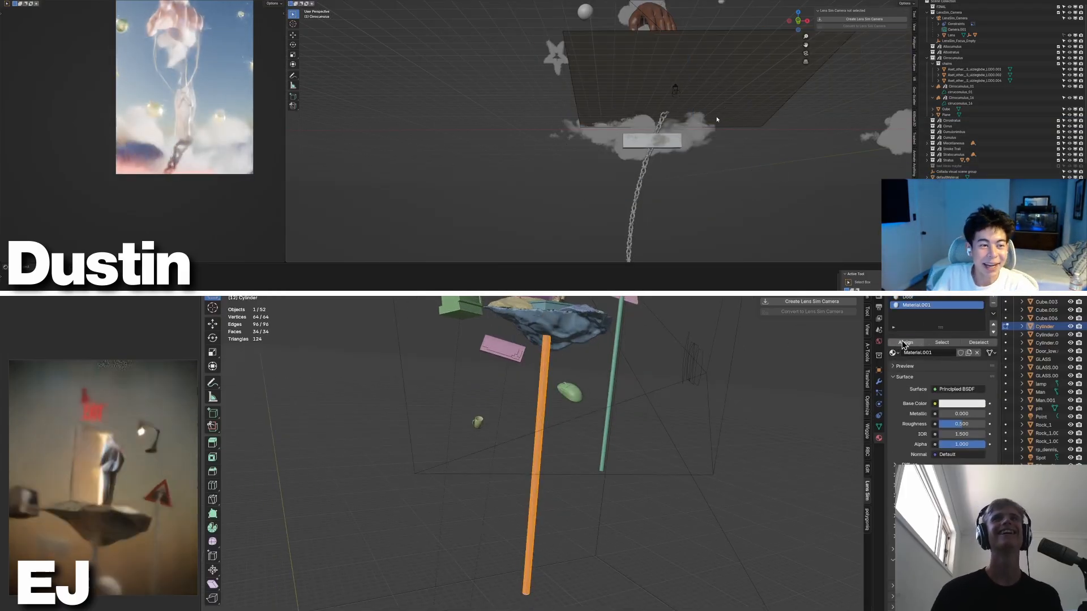
key("Tab")
- Delete the white block beside the chain, and apply the existing pole material to the warning sign's post
middle_click_drag(654, 149, 647, 157)
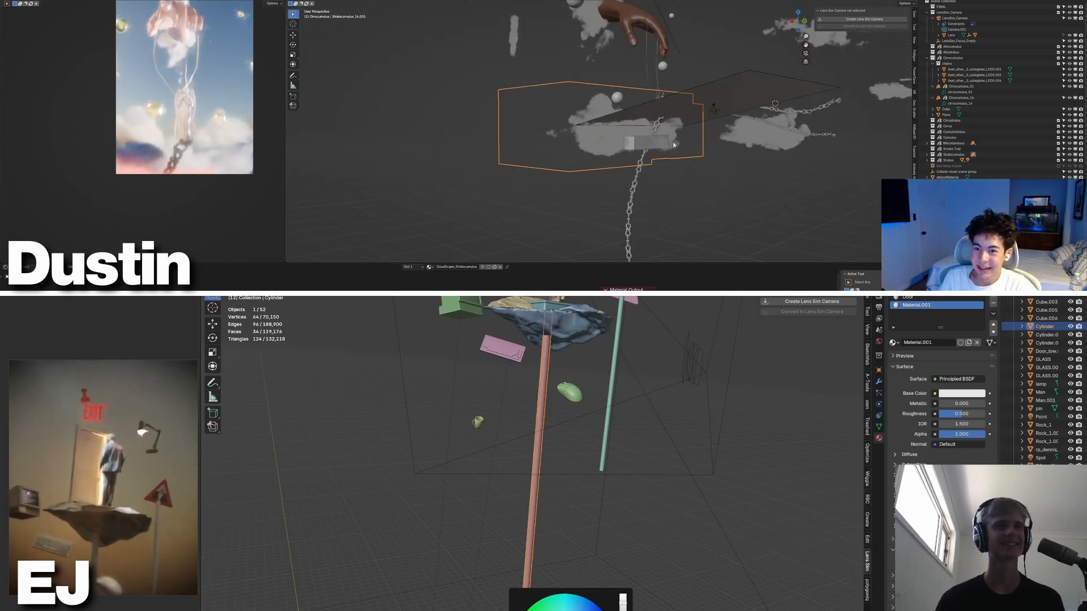
key("Delete")
left_click(582, 412)
left_click(894, 329)
left_click(928, 390)
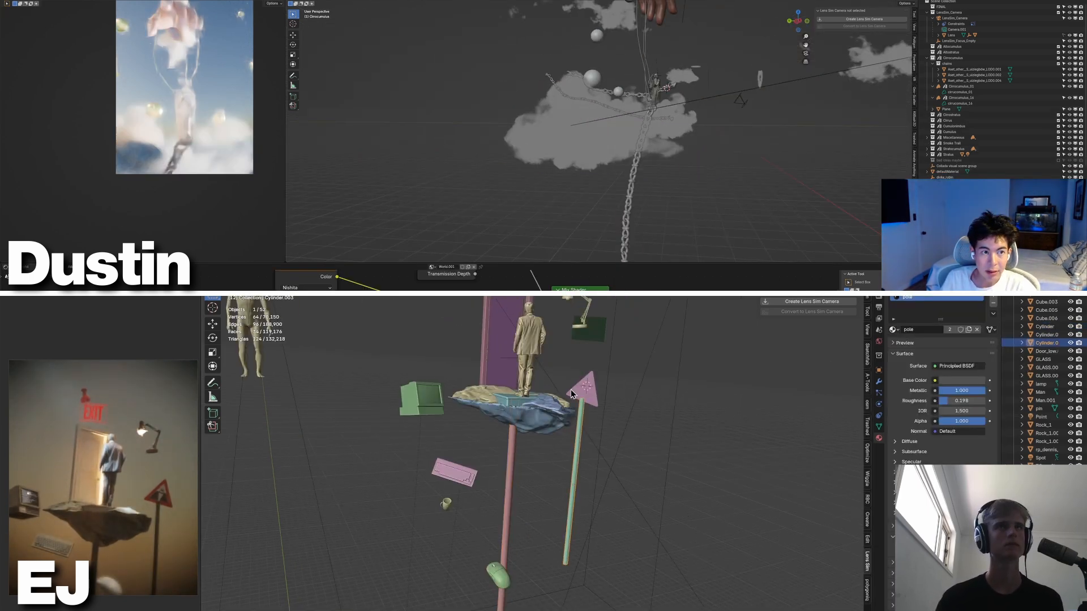
- Select the triangular warning sign together with its post and rotate both around the Z axis
left_click(572, 390)
middle_click_drag(572, 396, 549, 501)
right_click(549, 504)
key("r")
key("x")
key("z")
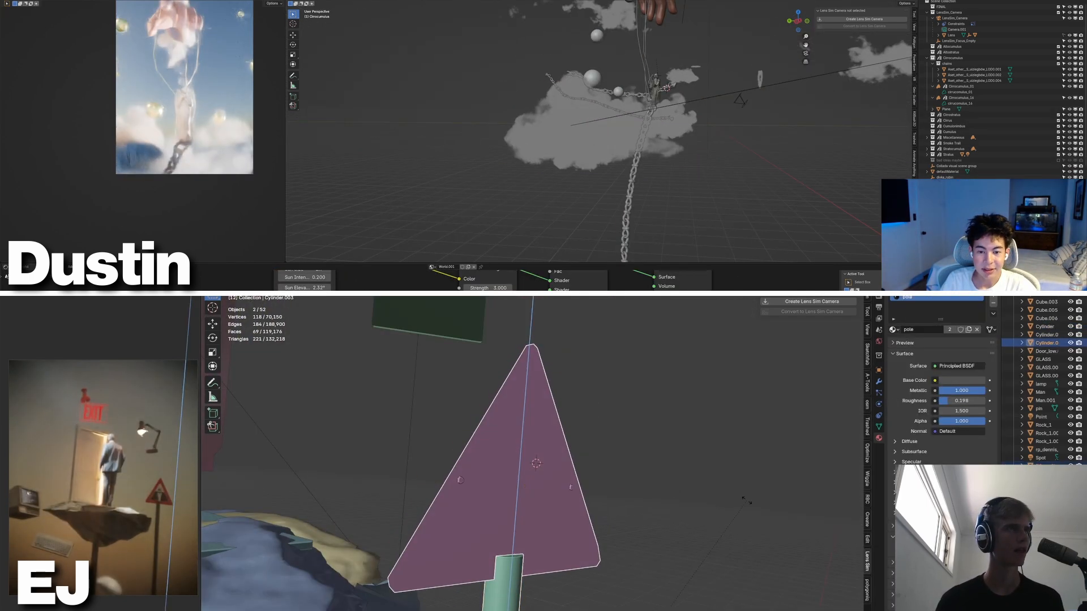
left_click(747, 500)
- Move the sign post's mesh along the Z axis so its top meets the warning sign's lower edge
left_click(503, 574)
key("Tab")
key("g")
key("z")
left_click_drag(541, 260, 545, 229)
left_click(589, 577)
middle_click_drag(612, 578, 611, 390)
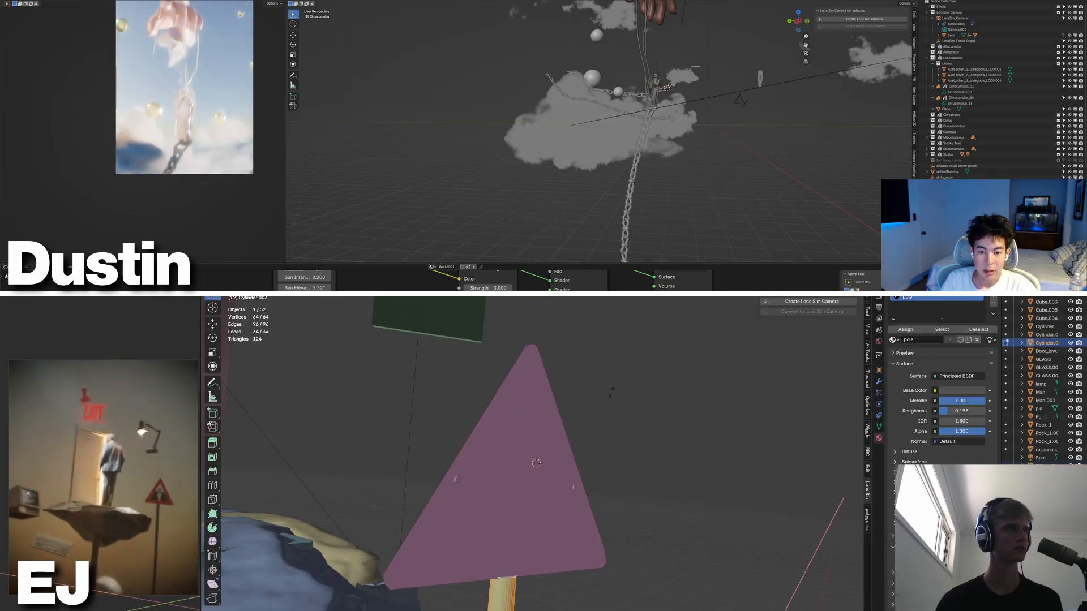
- Move the warning sign and its post along the Z axis, and select the chain in the angel scene
key("Tab")
scroll(611, 442, "down", 8)
middle_click_drag(611, 442, 645, 396)
left_click(638, 221)
key("g")
key("z")
left_click(685, 393)
- Move the warning sign and post closer to the rock, and adjust the chain along X below the angel's feet
key("g")
left_click(701, 437)
left_click(478, 39)
key("x")
left_click(651, 145)
- Slide the warning sign and post horizontally to stand beside the rock, and duplicate the chain below the angel
middle_click_drag(678, 452, 623, 466)
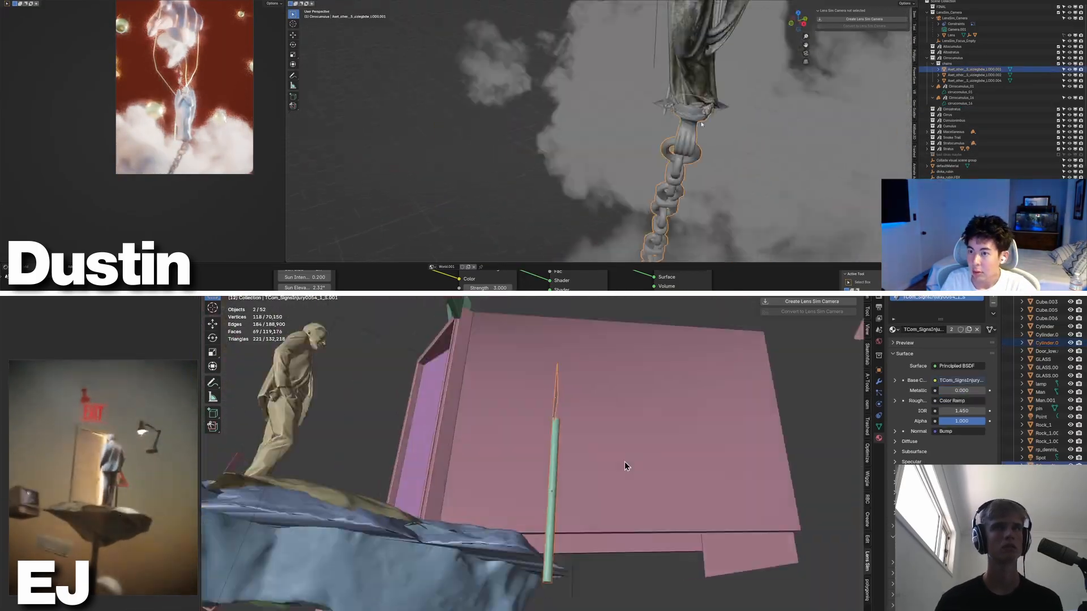
key("g")
key("shift+z")
key("shift+d")
key("z")
left_click(679, 473)
- Rotate the duplicated chain to extend sideways from the angel's feet, and move the glass panel beside the rock
scroll(789, 524, "down", 8)
key("r")
middle_click_drag(788, 520, 667, 529)
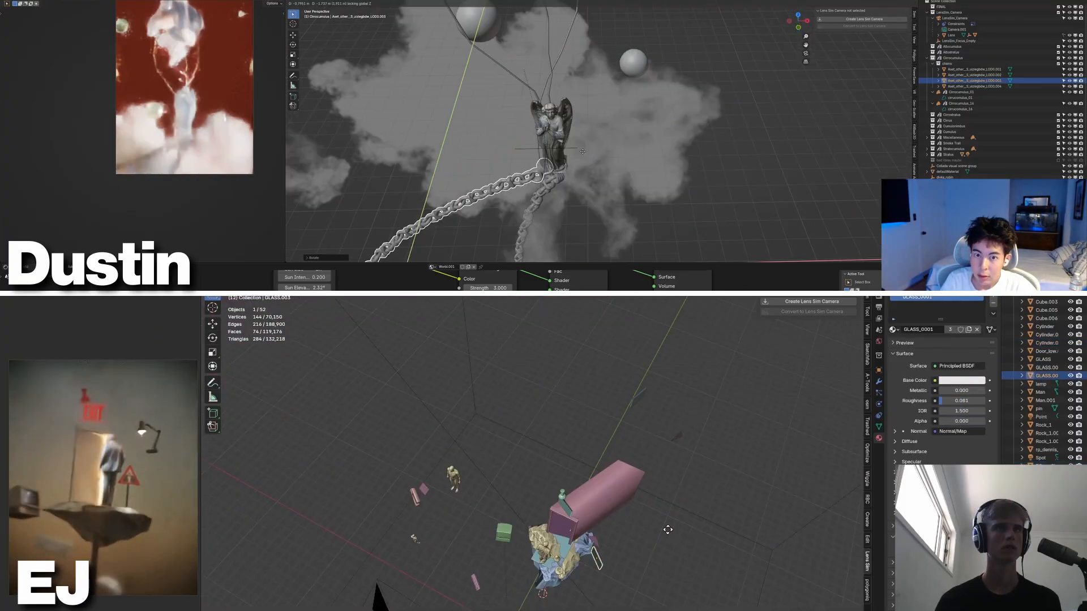
key("x")
left_click(600, 509)
- Make another copy of the chain and position it so that it also runs from the angel's feet
key("shift+d")
key("g")
key("z")
middle_click_drag(566, 507, 681, 395)
left_click(712, 121)
key("g")
left_click(559, 85)
key("g")
left_click(640, 425)
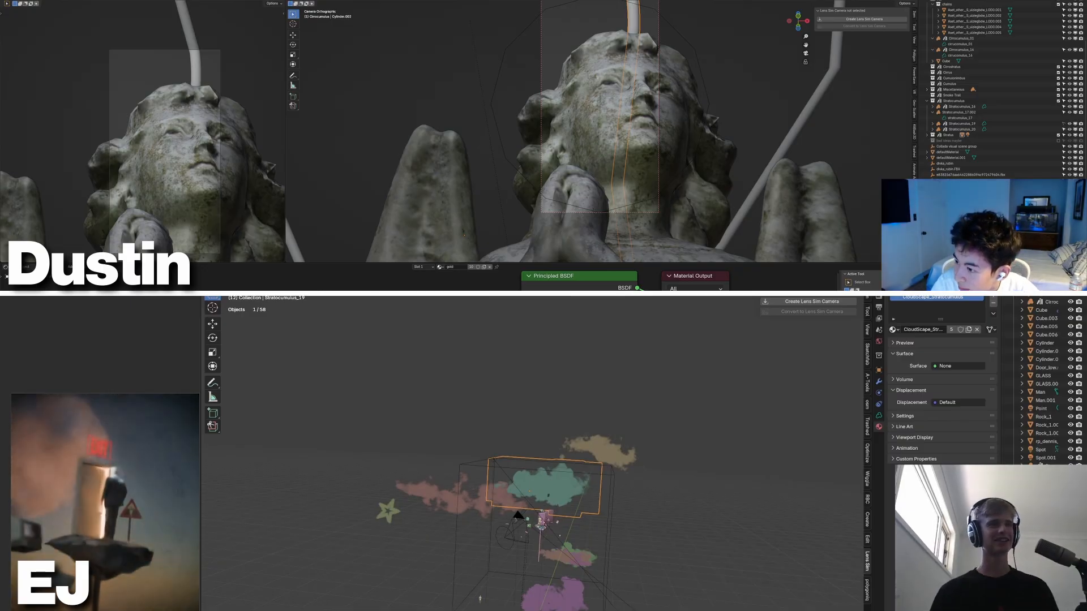
- Switch to the Google timer in the browser, reset it to 1:00:00, and return to the door scene in Blender
key("alt+Tab")
left_click(277, 489)
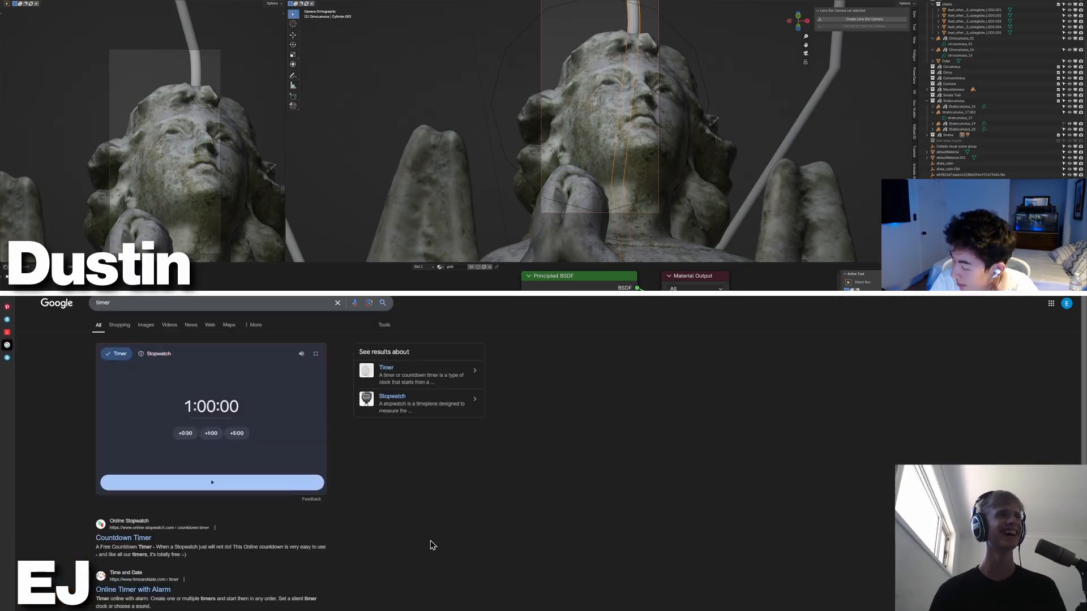
key("alt+Tab")
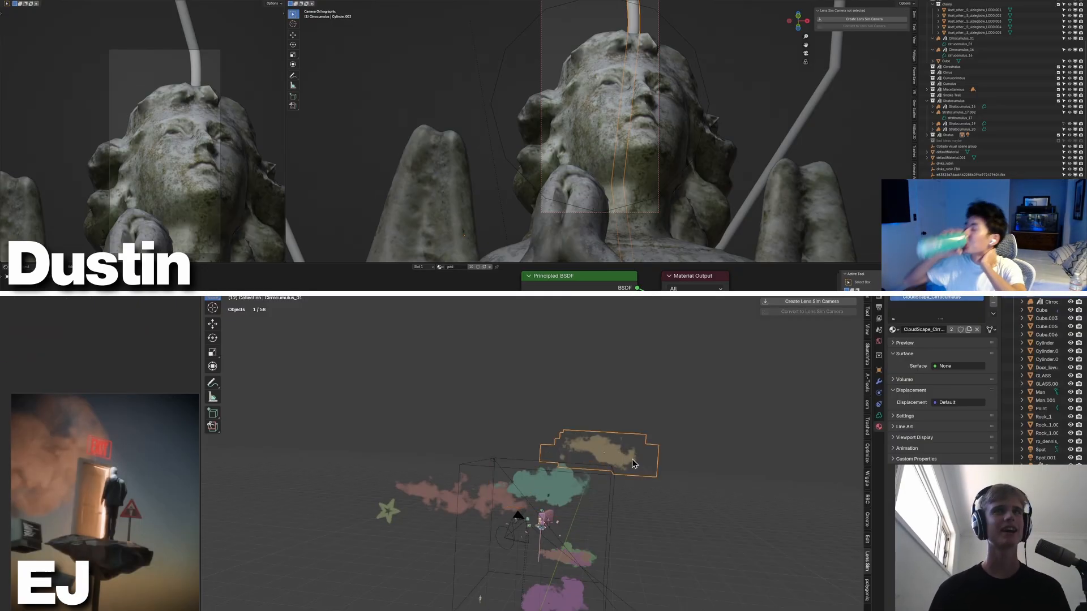
- Lower the cirrocumulus cloud behind the door scene and adjust its distance from the island
key("g")
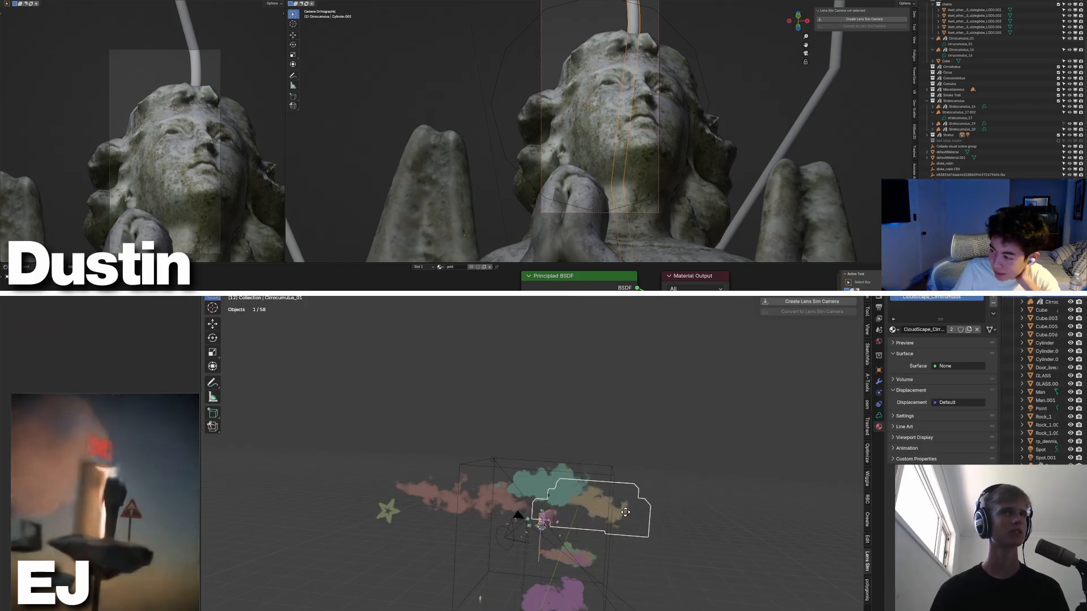
left_click(679, 550)
middle_click_drag(679, 550, 597, 604)
scroll(596, 604, "down", 6)
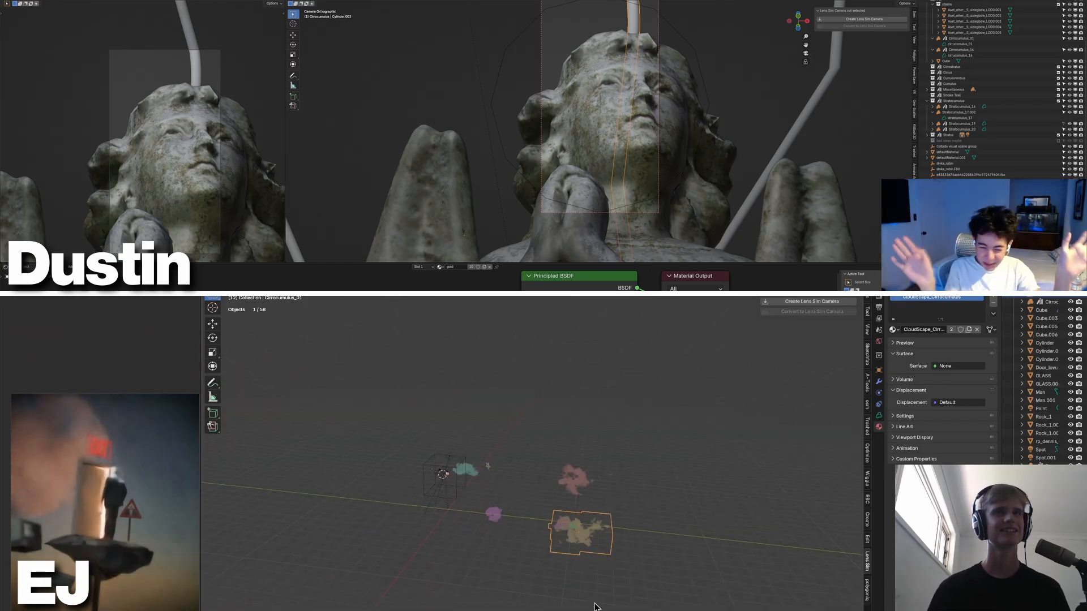
key("g")
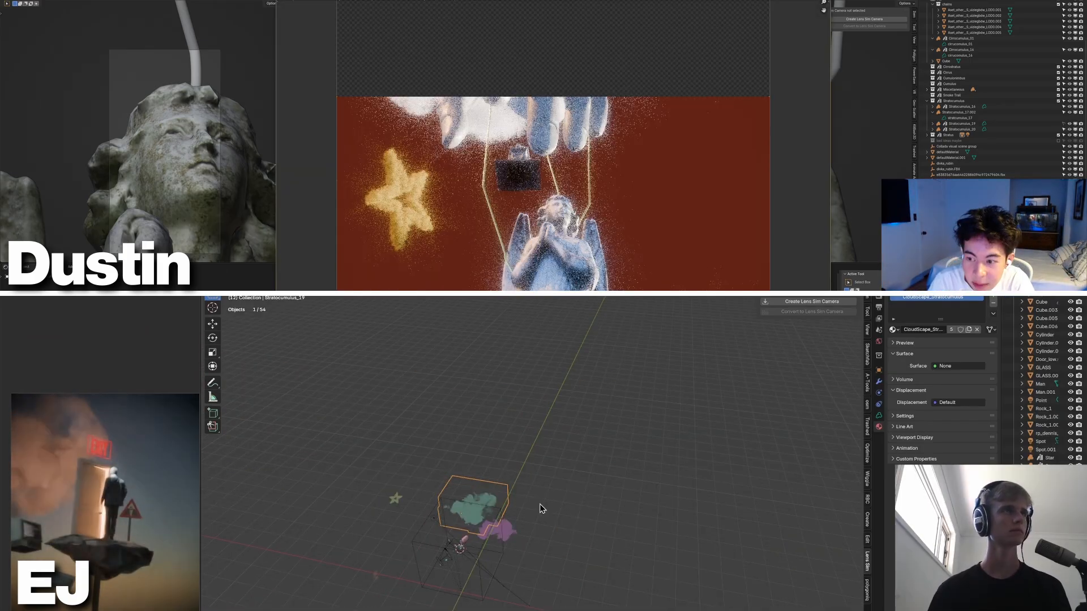
- Duplicate the stratocumulus cloud in the door scene and place the copy to the side of the island
key("shift+d")
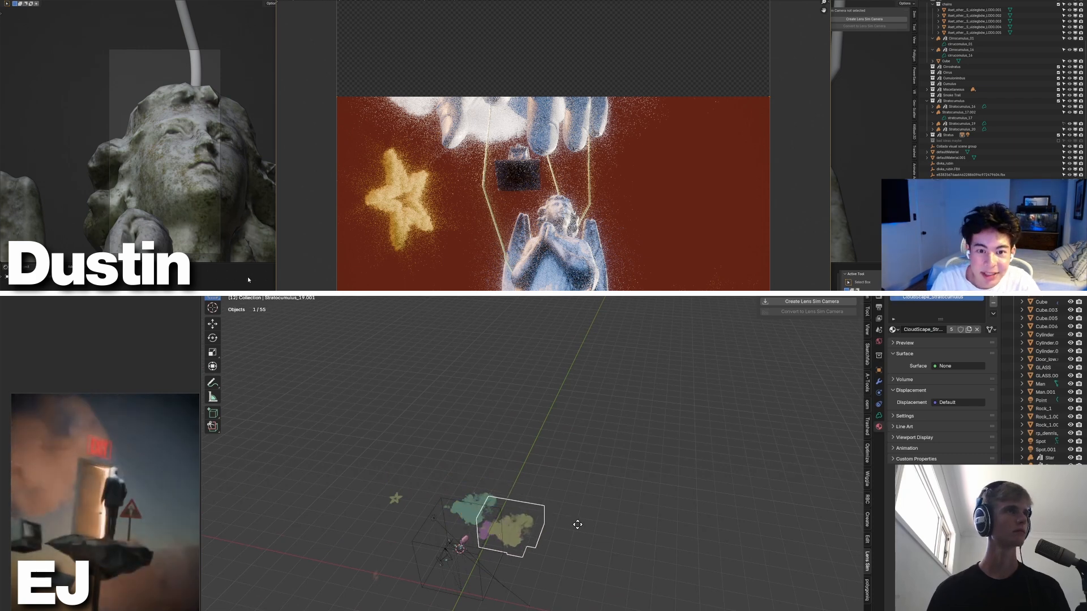
middle_click_drag(578, 529, 596, 490)
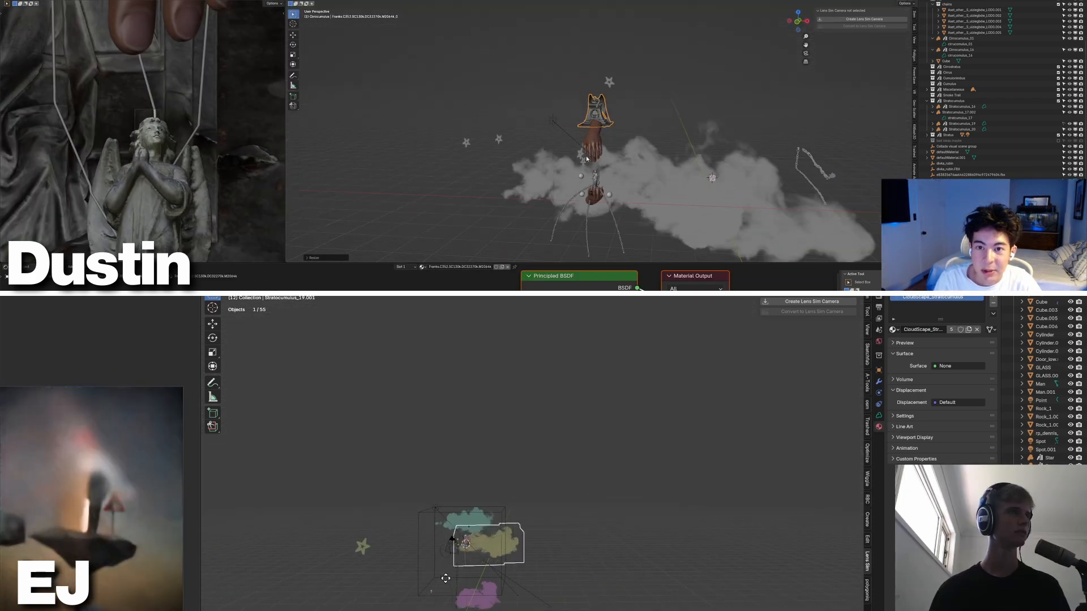
- Move the weeping angel statue beside the hands in the angel scene
left_click(633, 253)
middle_click_drag(631, 252, 613, 212)
key("g")
left_click(683, 202)
key("KP_0")
key("KP_0")
key("x")
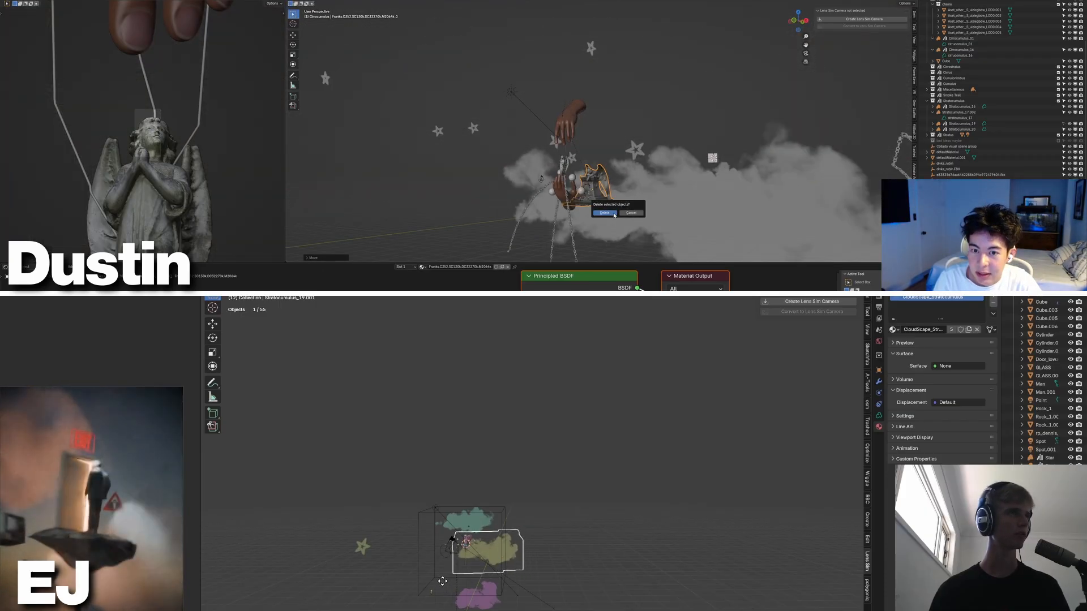
left_click(604, 212)
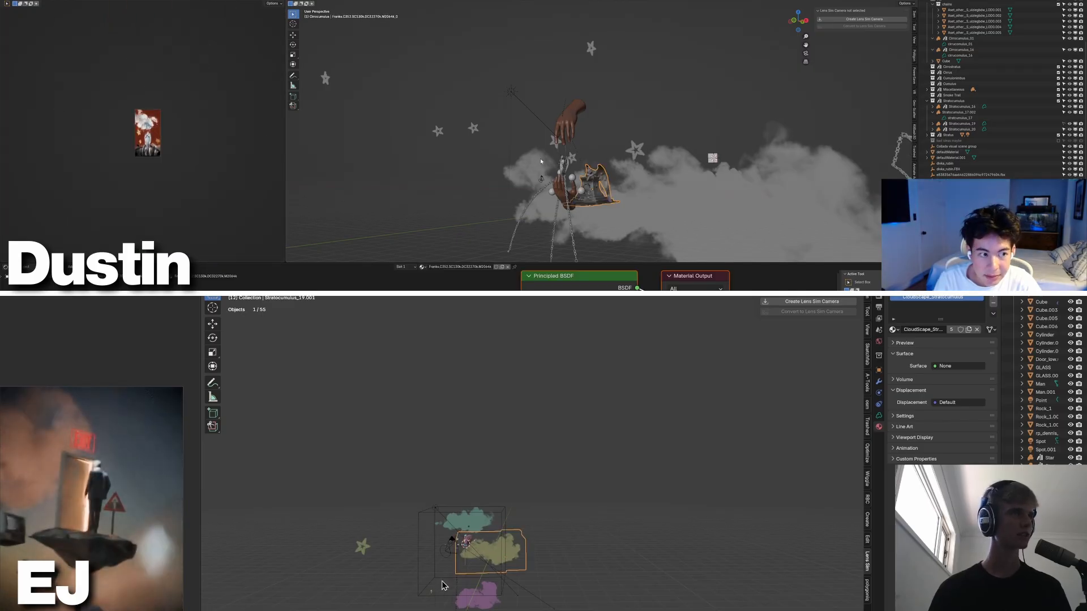
- Enlarge the weeping angel statue and shift it along the Y axis toward the hands
scroll(121, 138, "up", 3)
scroll(103, 538, "down", 1)
key("s")
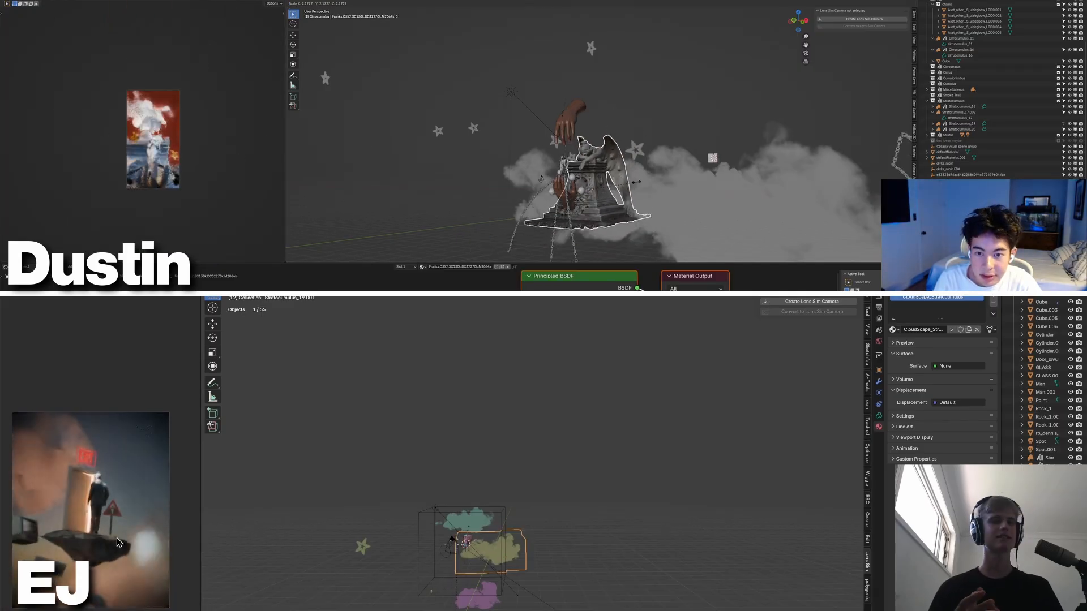
left_click(626, 182)
middle_click_drag(626, 182, 583, 203)
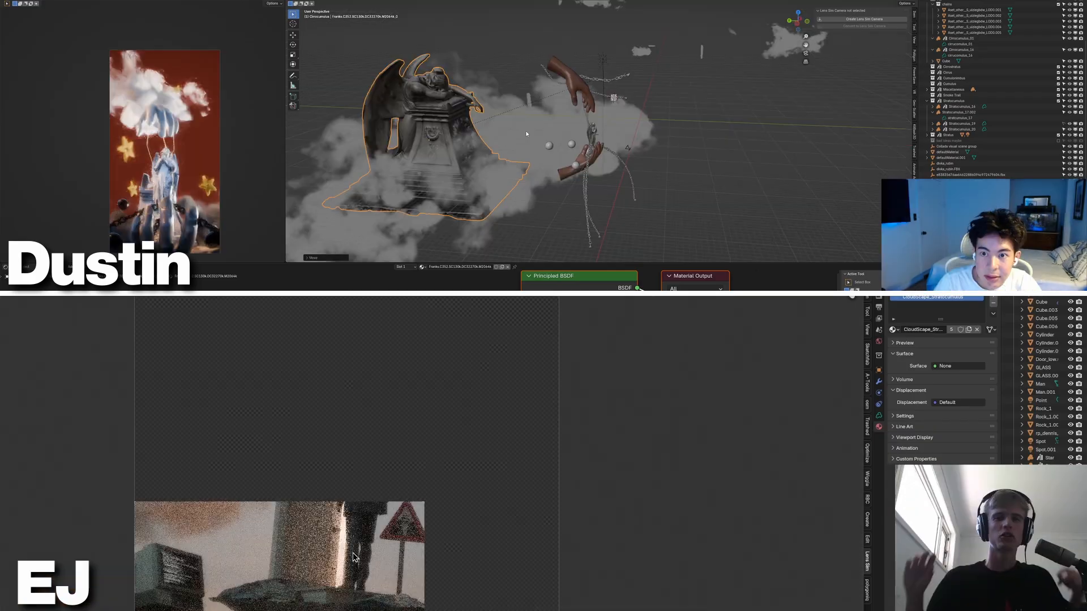
key("g")
key("x")
key("y")
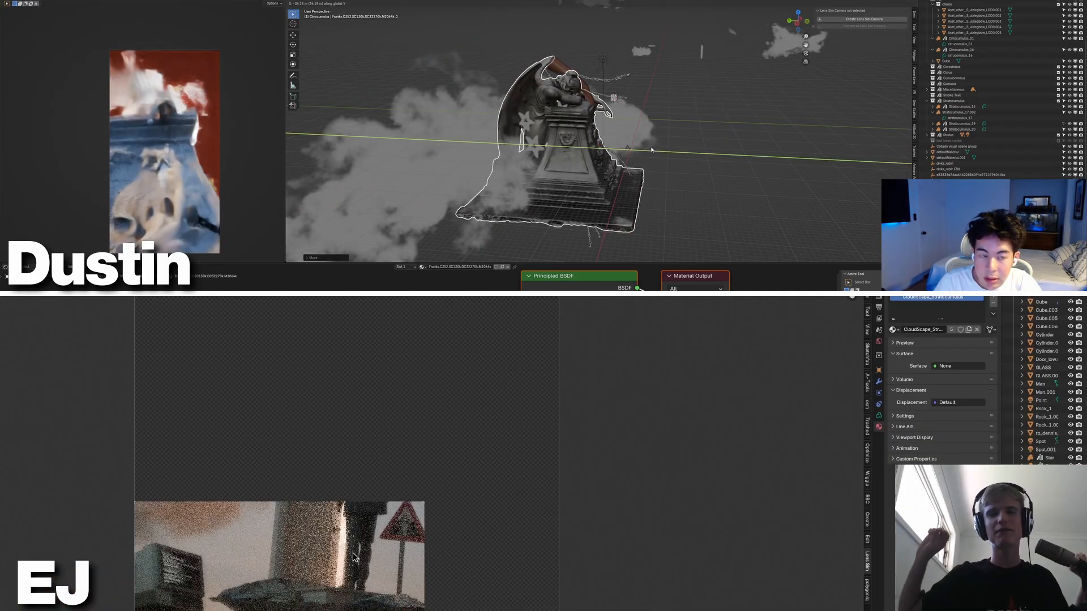
left_click(652, 150)
- Scale down the weeping angel statue and reposition it horizontally under the upper hand
middle_click_drag(652, 150, 588, 154)
key("s")
left_click(603, 141)
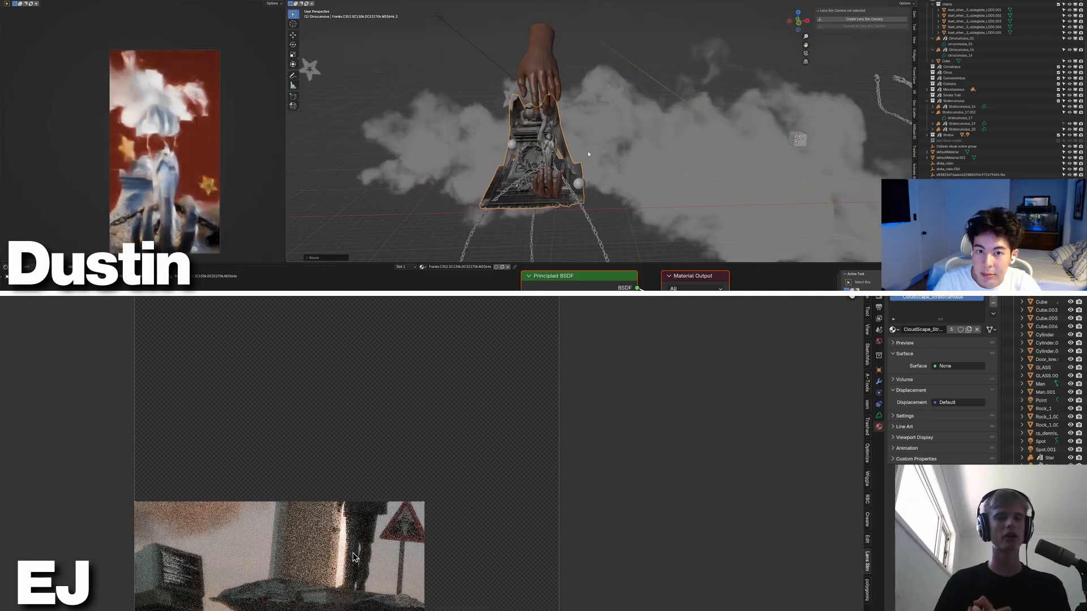
key("g")
key("shift+z")
left_click(635, 160)
key("s")
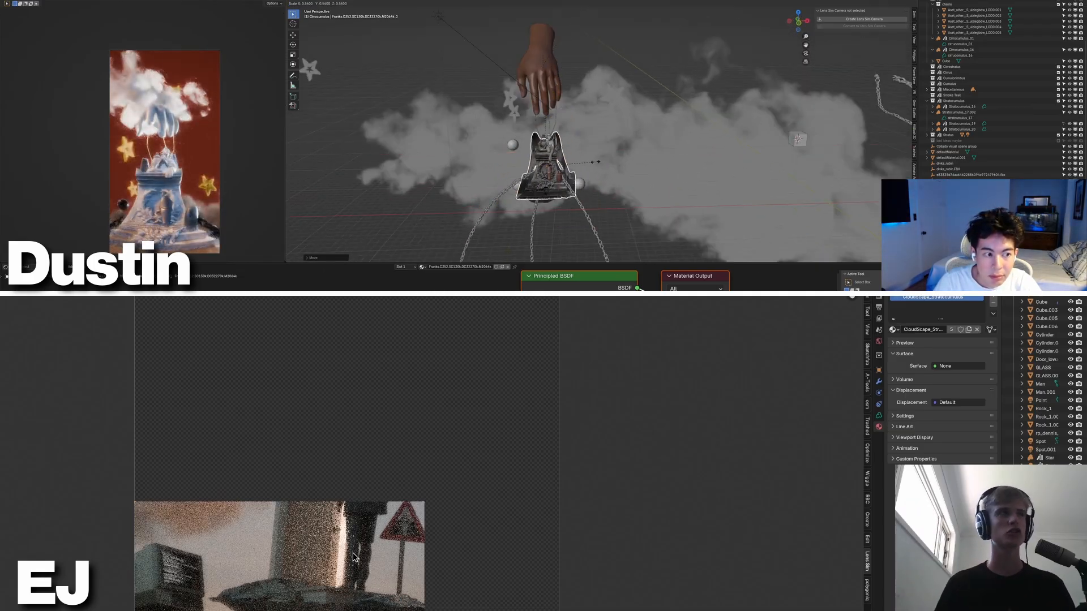
left_click(595, 162)
key("g")
left_click(603, 163)
- Try fitting the weeping angel statue in place of the standing angel by shrinking it and adjusting its height above the lower hand
scroll(582, 165, "up", 4)
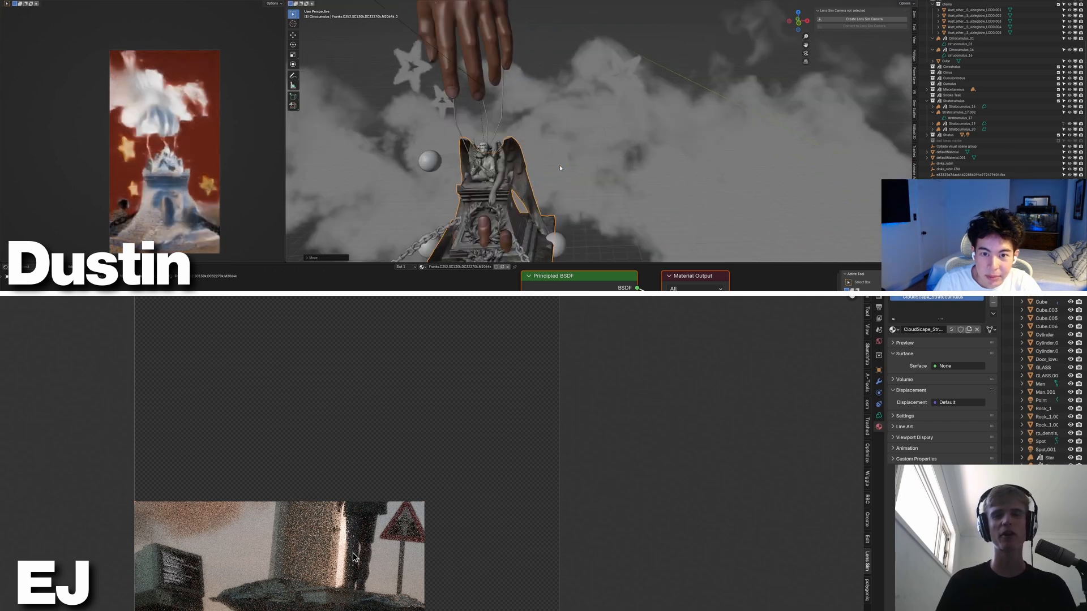
middle_click_drag(560, 167, 512, 156)
scroll(513, 157, "up", 2)
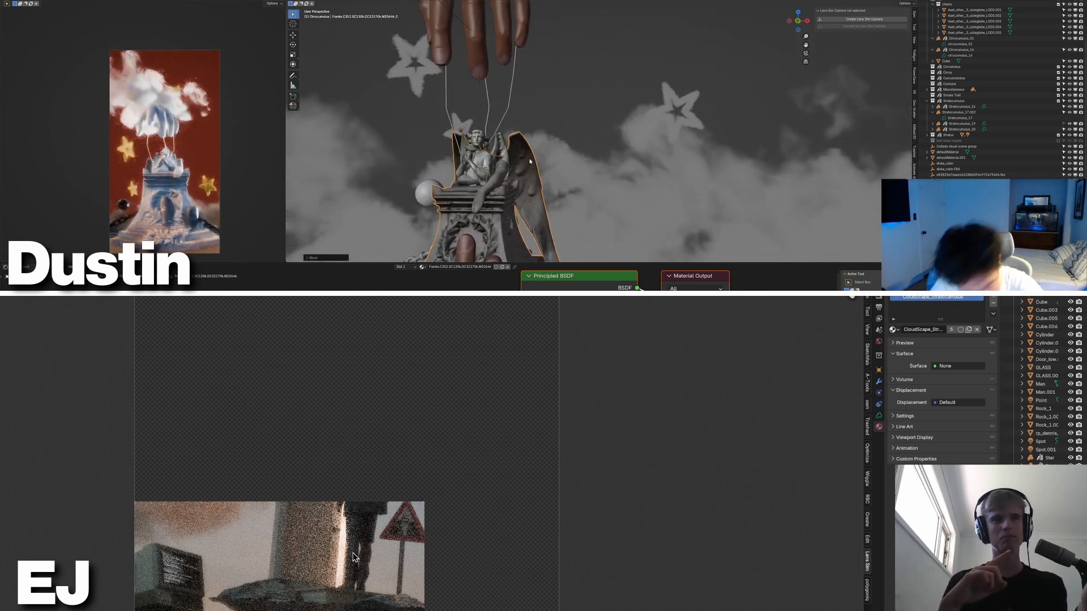
scroll(525, 162, "down", 3)
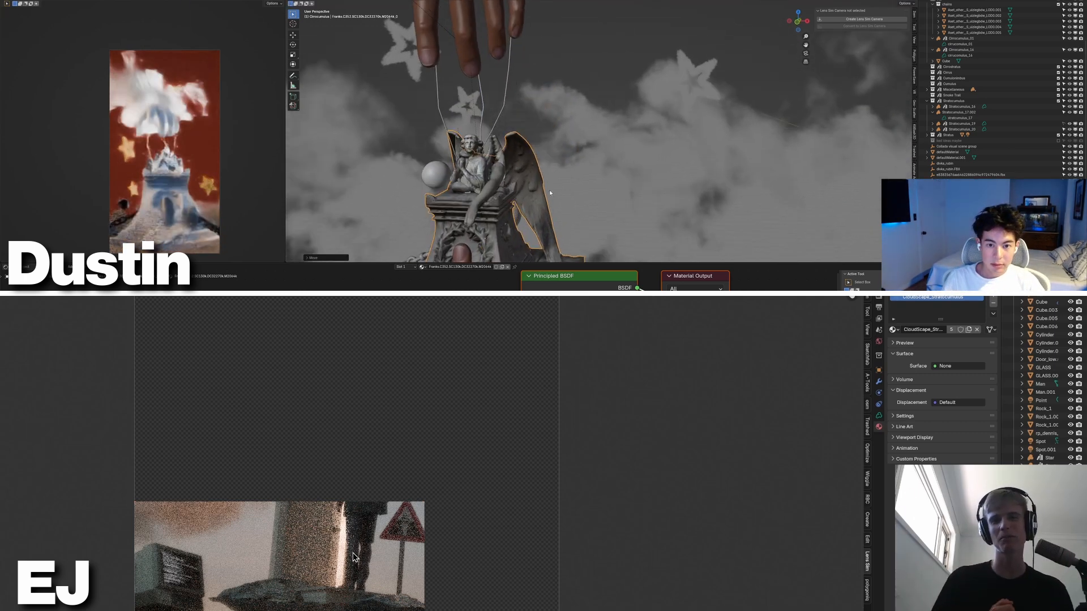
middle_click_drag(525, 162, 591, 128)
scroll(539, 149, "up", 3)
left_click(539, 149)
key("Delete")
left_click(539, 148)
key("s")
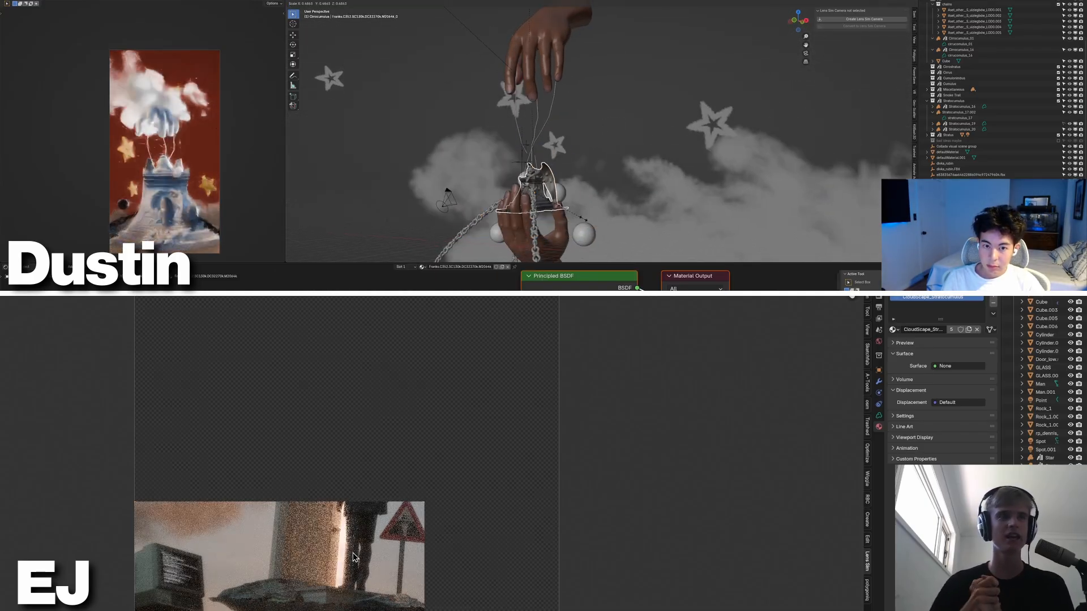
left_click(583, 218)
key("g")
key("z")
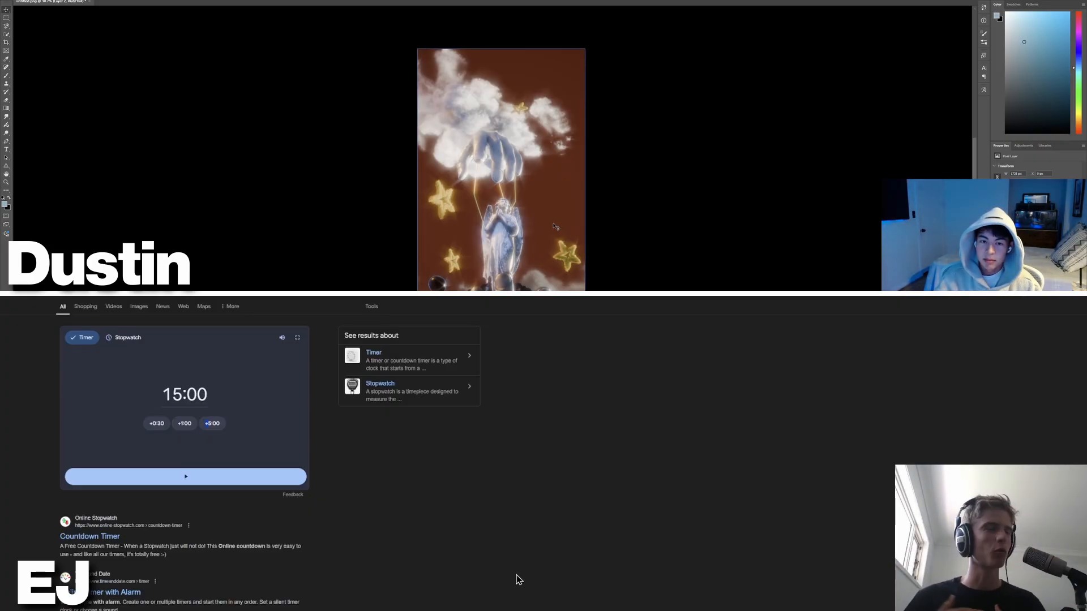
- Examine the angel render up close in Photoshop, and start the 15:00 countdown timer in the browser
key("z")
left_click_drag(455, 141, 463, 137)
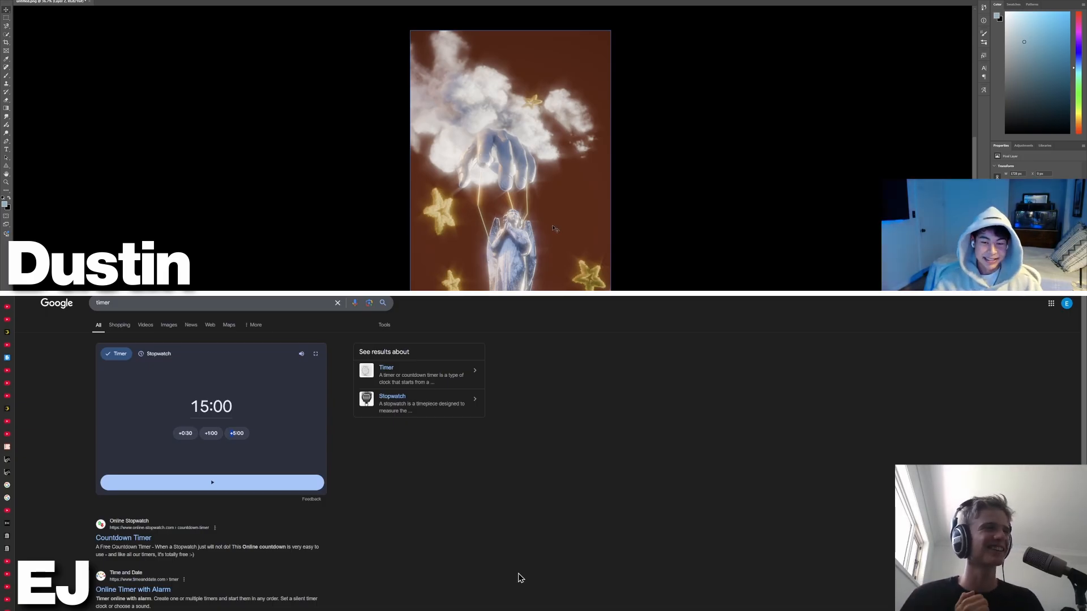
left_click_drag(516, 210, 528, 206)
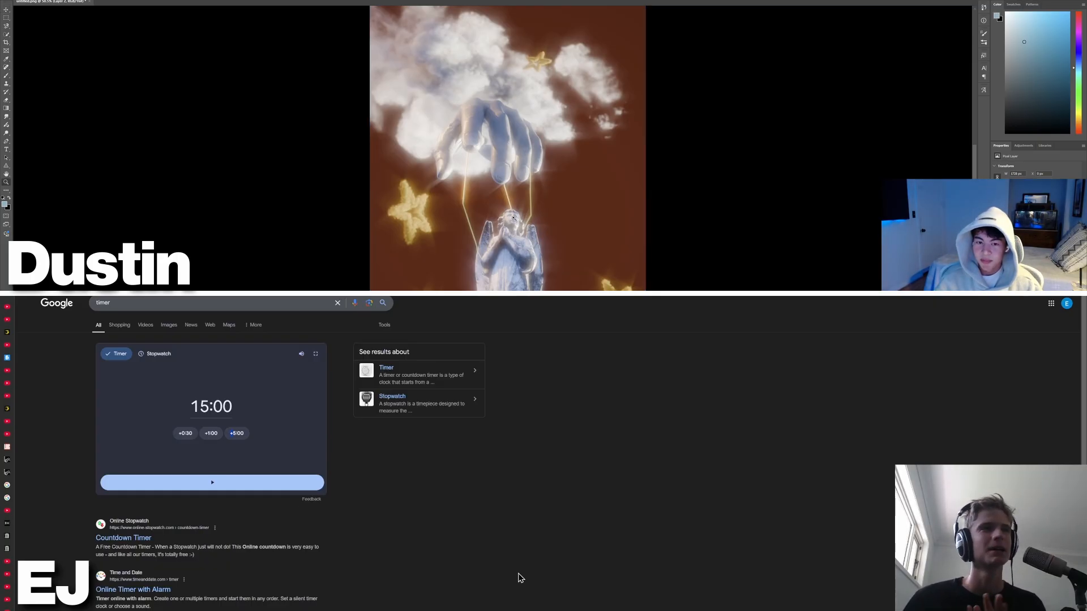
mouse_move(513, 218)
left_mouse_down()
mouse_move(485, 214)
mouse_move(498, 209)
left_mouse_up()
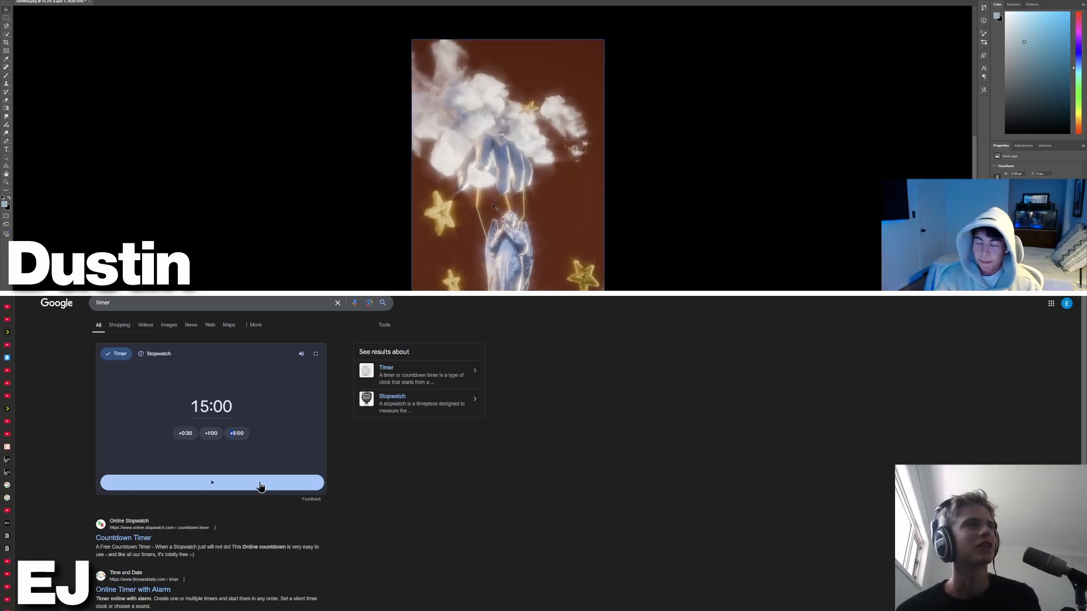
left_click(260, 487)
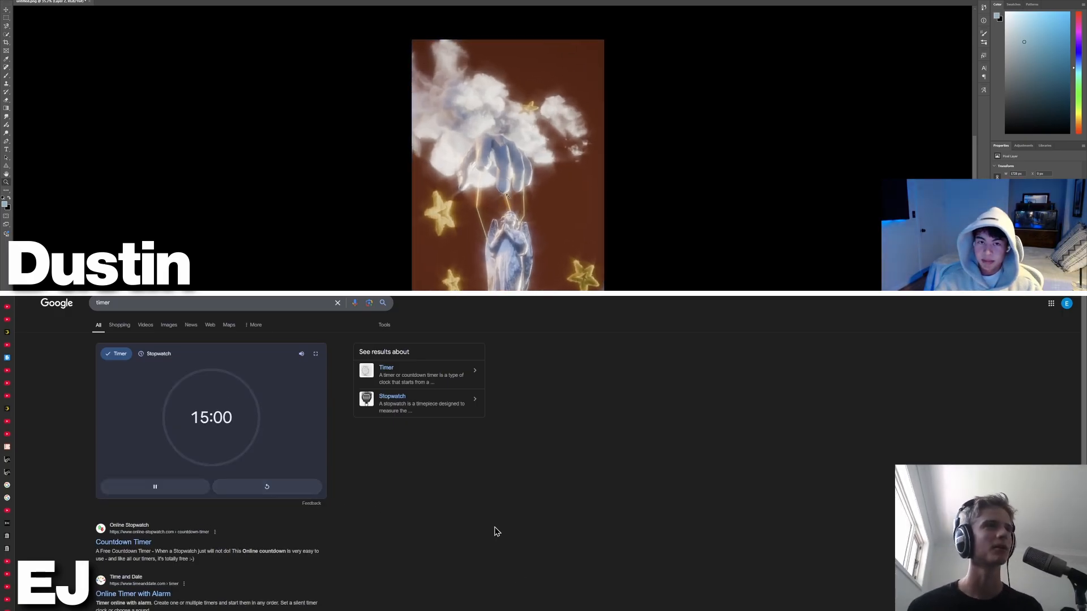
- Switch to the door render in Photoshop, open it in the Camera Raw filter and raise its exposure
key("alt+Tab")
mouse_move(515, 58)
left_mouse_down()
mouse_move(515, 113)
mouse_move(513, 25)
mouse_move(514, 49)
left_mouse_up()
key("ctrl+shift+a")
key("Escape")
left_click_drag(1034, 352, 1038, 375)
scroll(529, 108, "down", 3)
- Invert the Curves layer mask on the angel render and paint the adjustment into the clouds around the upper hand
key("ctrl+i")
scroll(475, 98, "up", 3)
left_click_drag(474, 98, 529, 120)
scroll(510, 170, "down", 2)
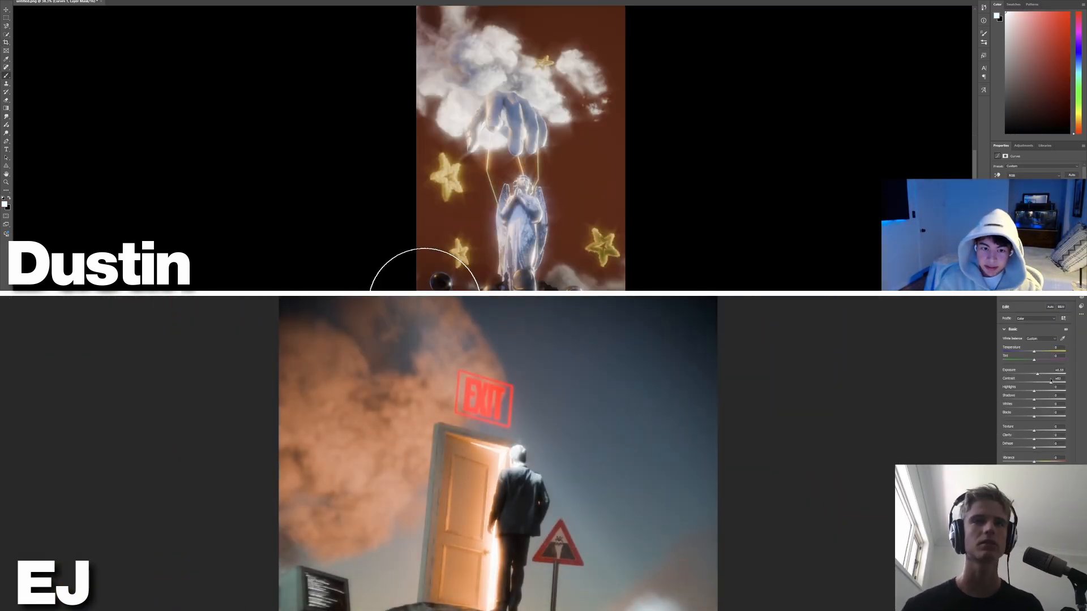